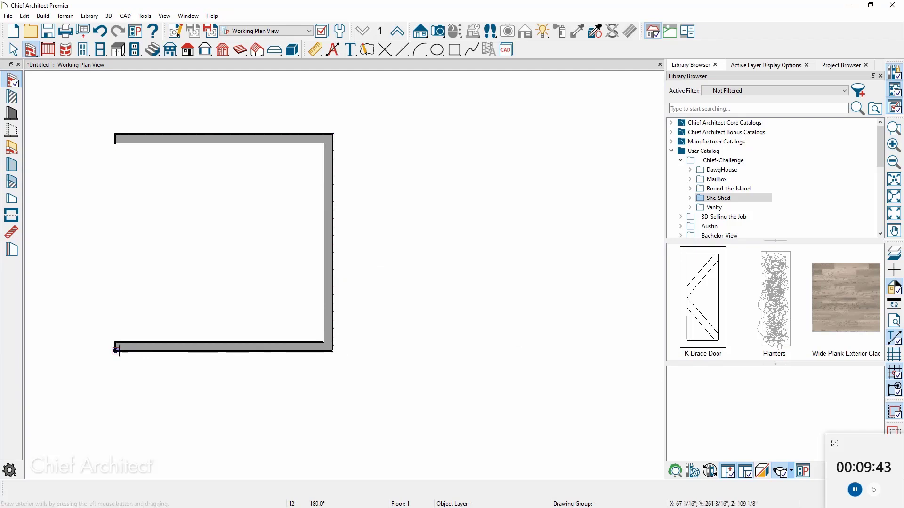
Draw the missing 12' exterior wall to close the square building outline
left_click_drag(117, 350, 113, 133)
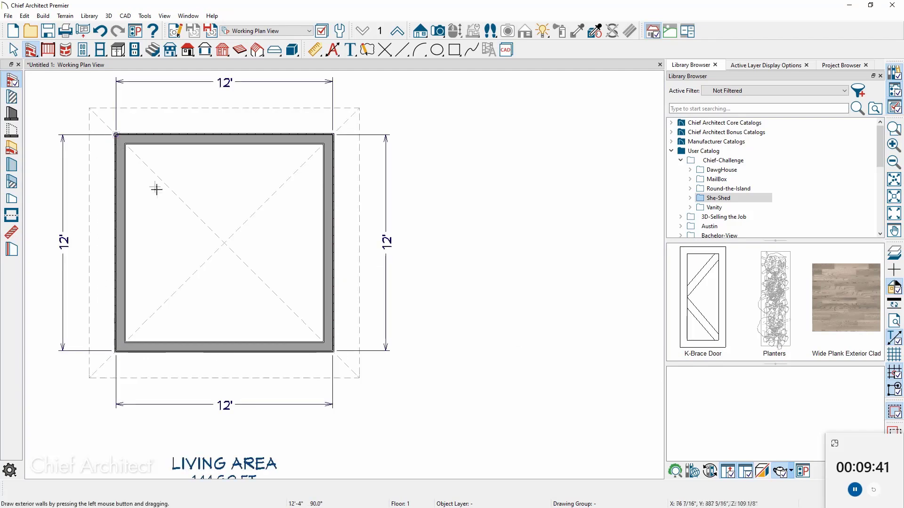
key("F6")
key("space")
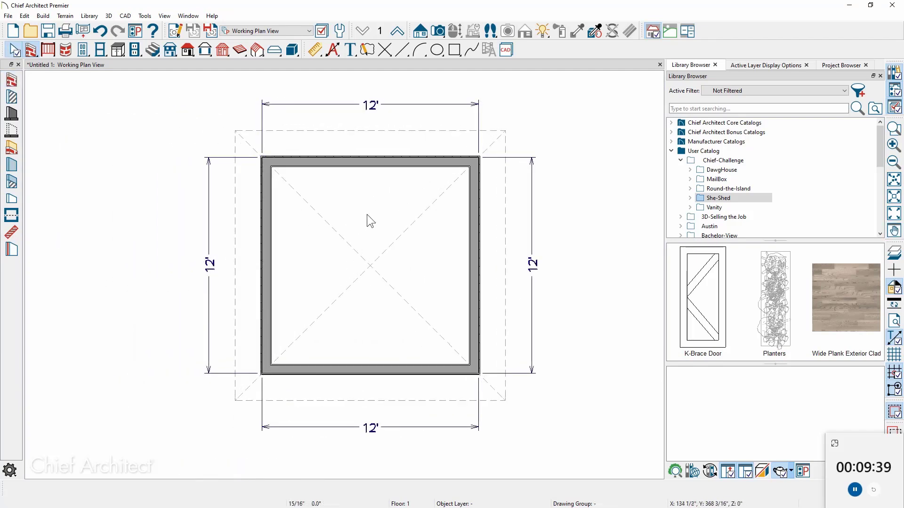
Lower the room's rough ceiling by 12 inches to 97 1/8" and turn off the flat ceiling over this room
left_click(367, 215)
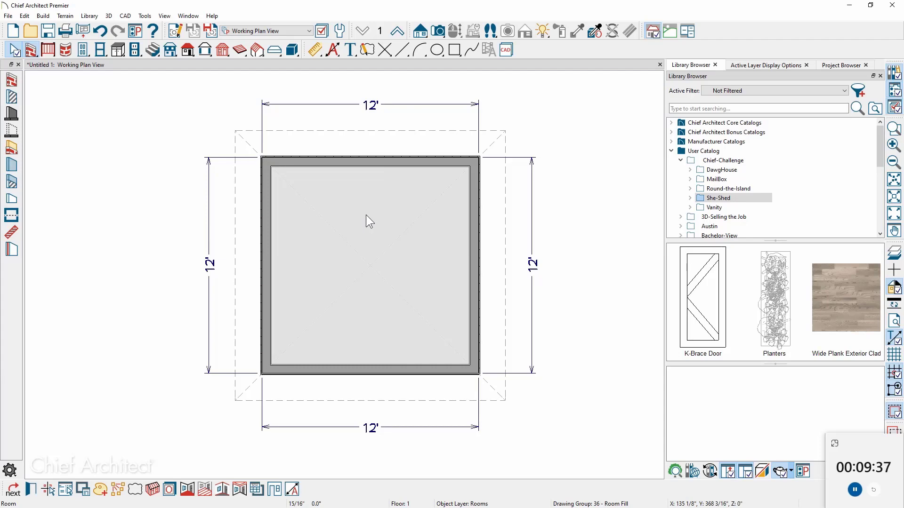
double_click(366, 215)
left_click(311, 103)
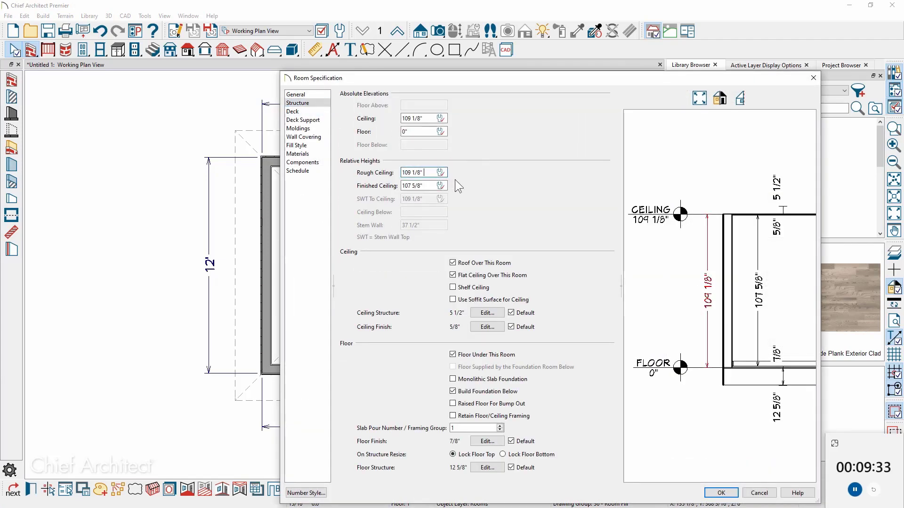
type("-12")
key("Tab")
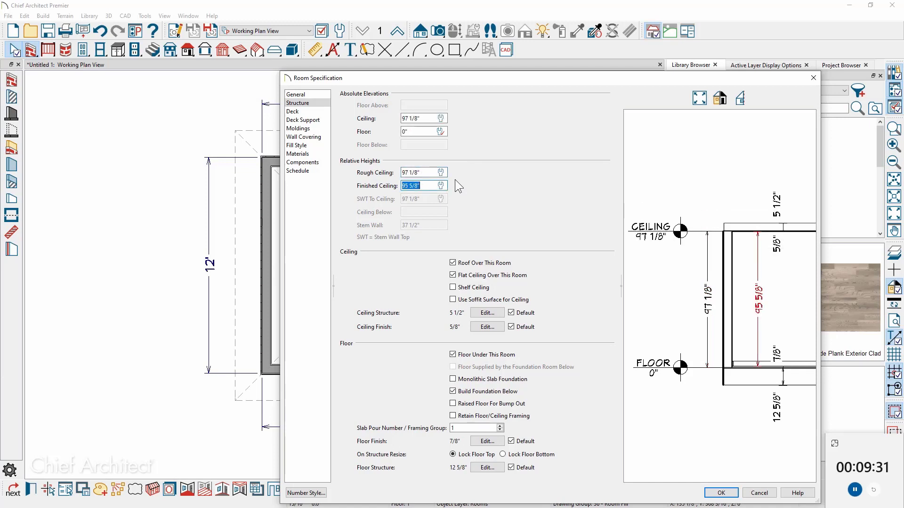
left_click(453, 276)
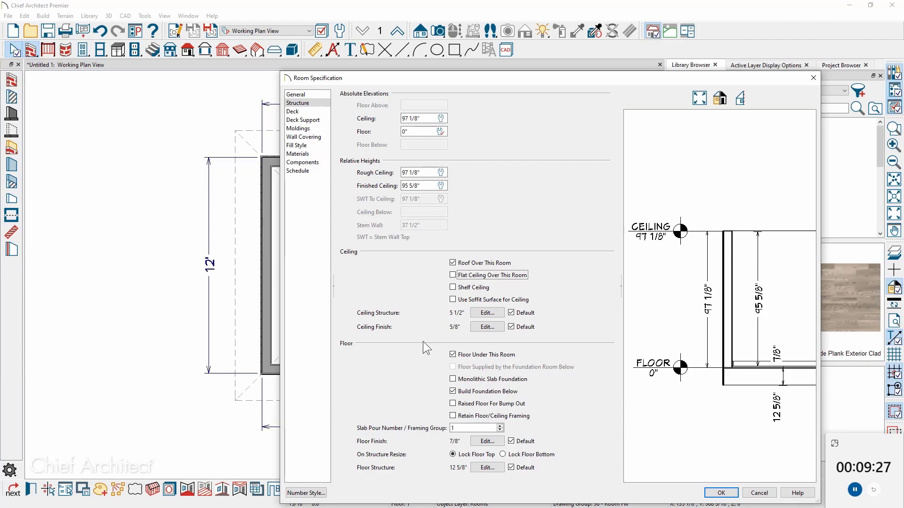
Remove the Fir Framing 1 layer from the room's floor structure, keeping only the OSB layer, and apply the room settings
left_click(482, 469)
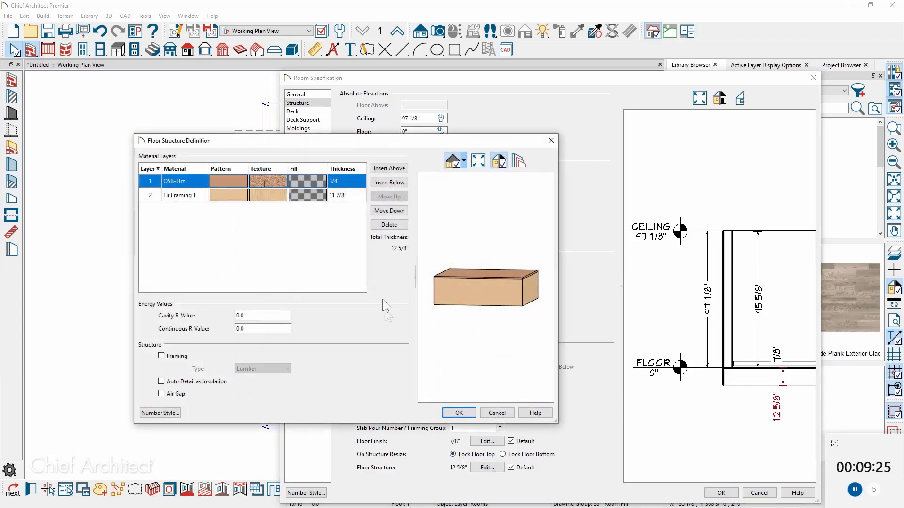
left_click(346, 196)
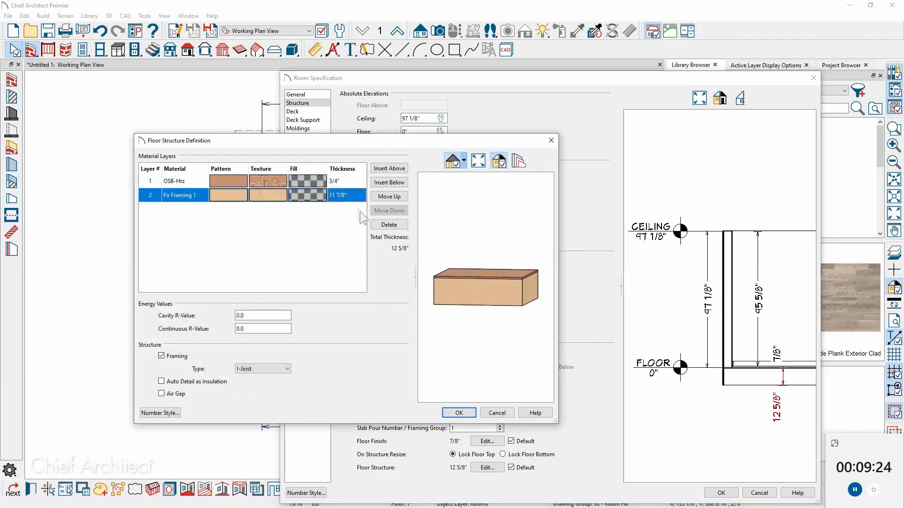
left_click(389, 225)
left_click(455, 414)
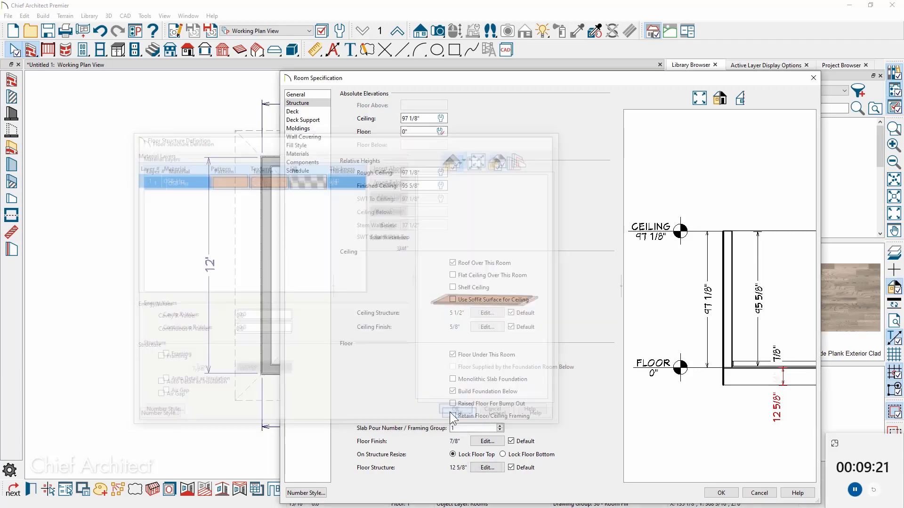
left_click(720, 493)
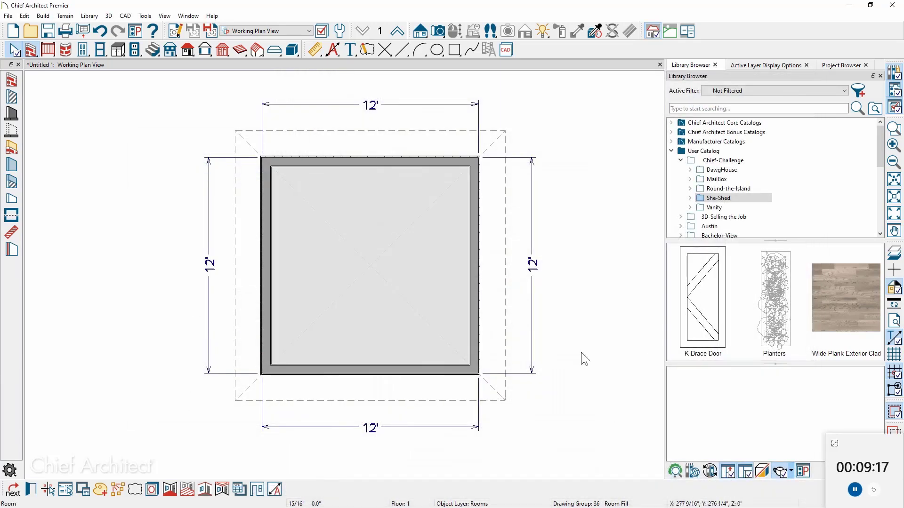
Draw a vertical dividing wall across the full depth of the room and place it 4' from the left exterior wall
left_click(33, 51)
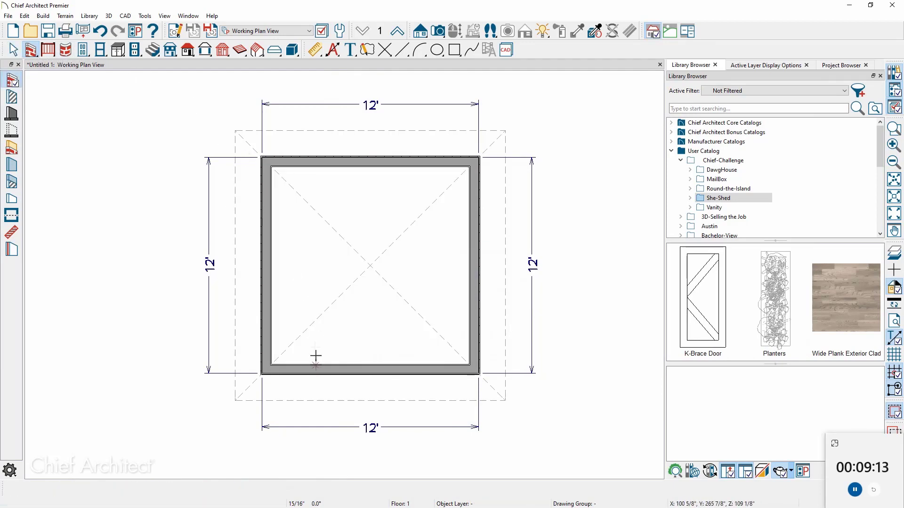
mouse_move(316, 363)
left_mouse_down()
mouse_move(303, 198)
mouse_move(313, 163)
mouse_move(312, 174)
left_mouse_up()
left_click(229, 103)
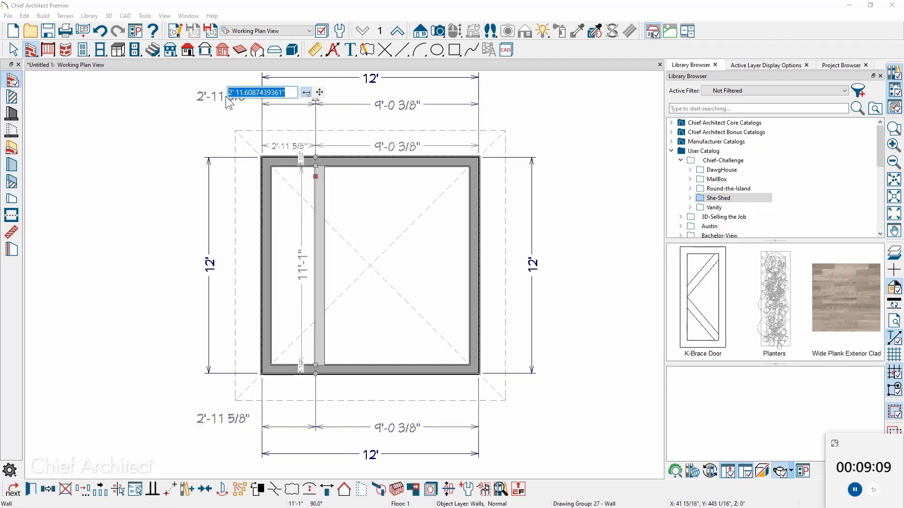
type("4'")
key("Return")
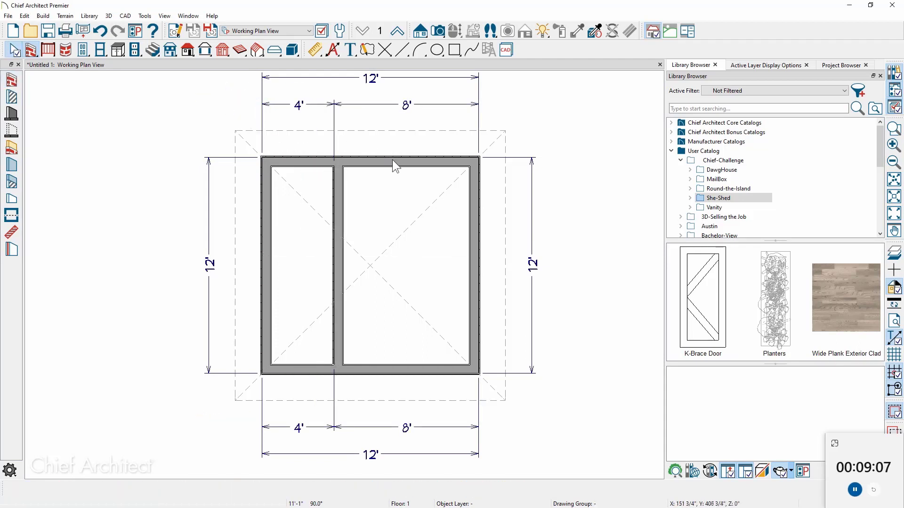
Change the upper and lower exterior walls in the plan together to full gable walls over the roof
left_click(393, 160)
left_click(382, 370, "shift")
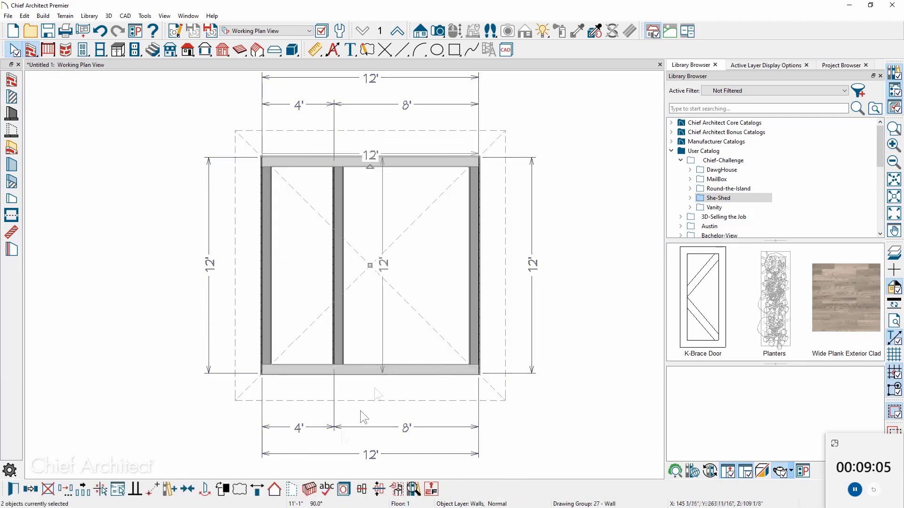
left_click(278, 488)
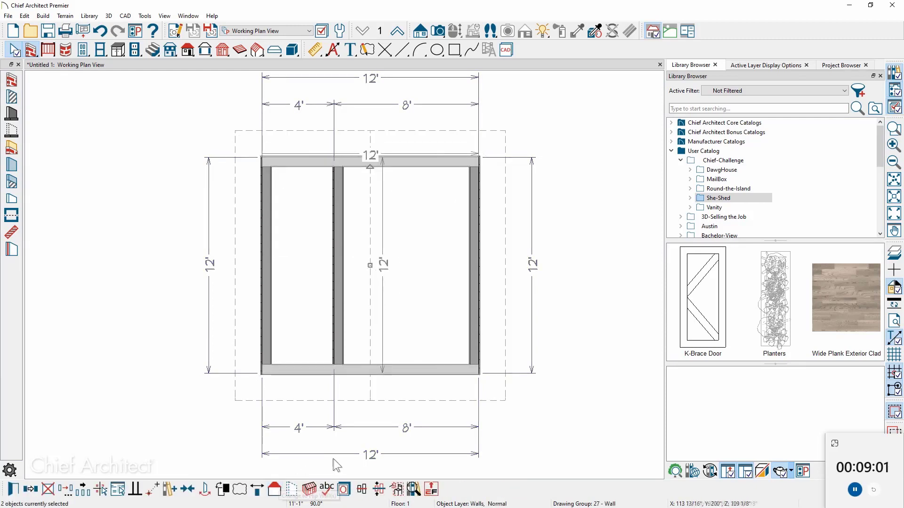
On the attic floor, make the roof cut the vertical attic wall at its bottom and accept retaining the modified wall
left_click(398, 29)
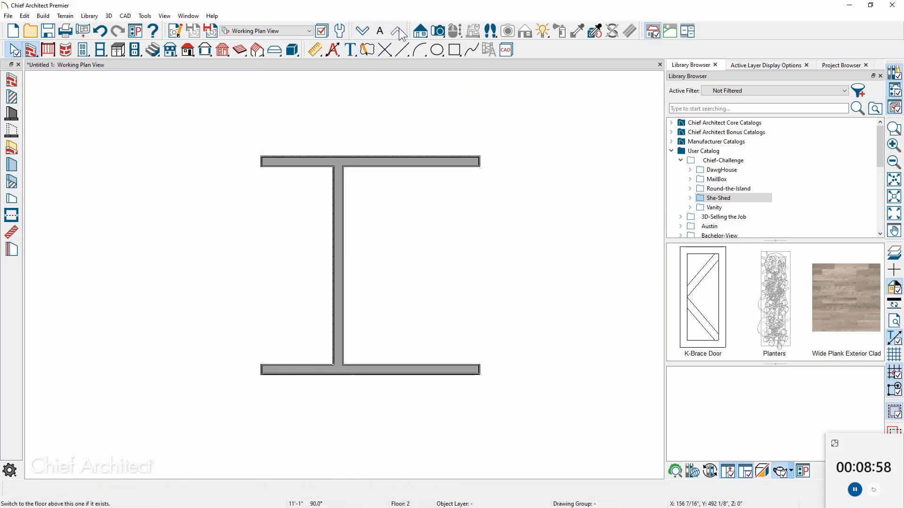
double_click(343, 222)
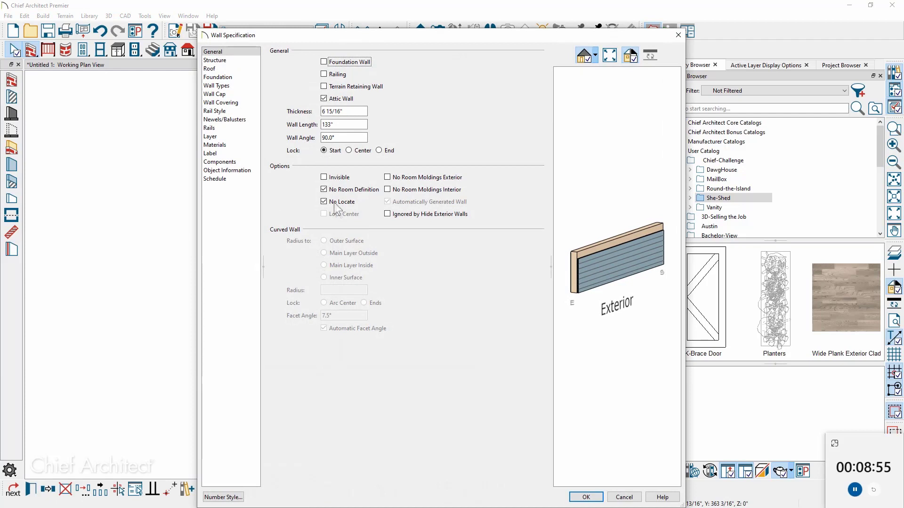
left_click(210, 68)
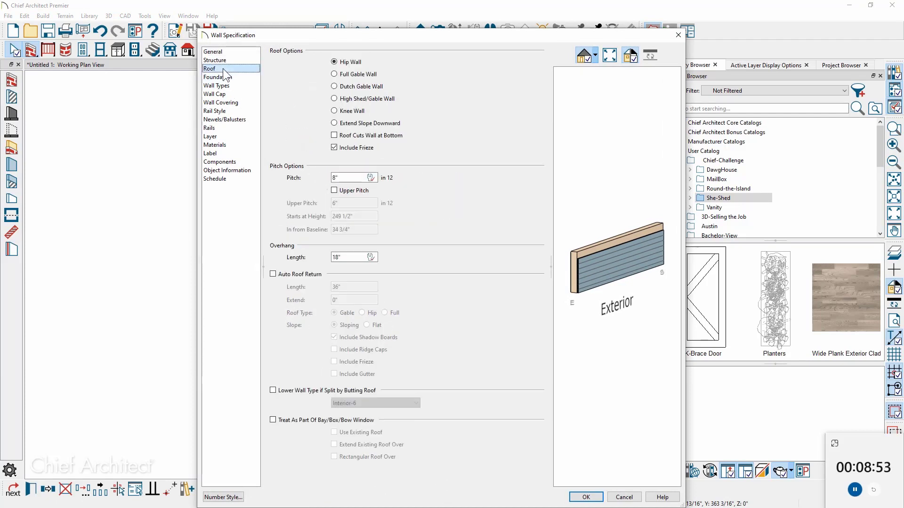
left_click(343, 139)
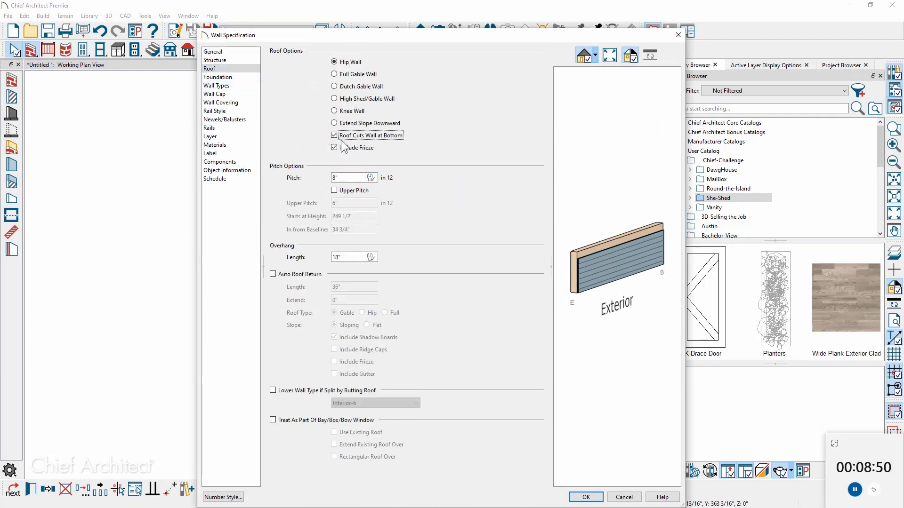
left_click(580, 497)
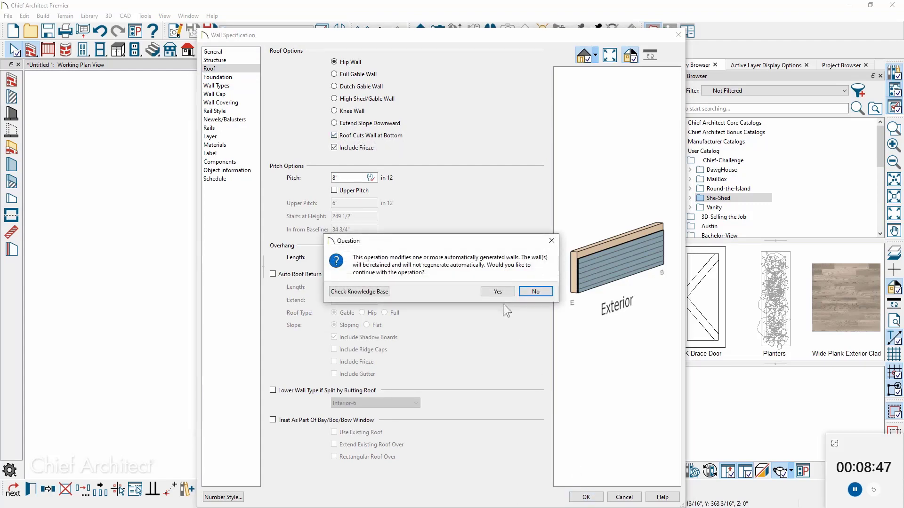
left_click(498, 291)
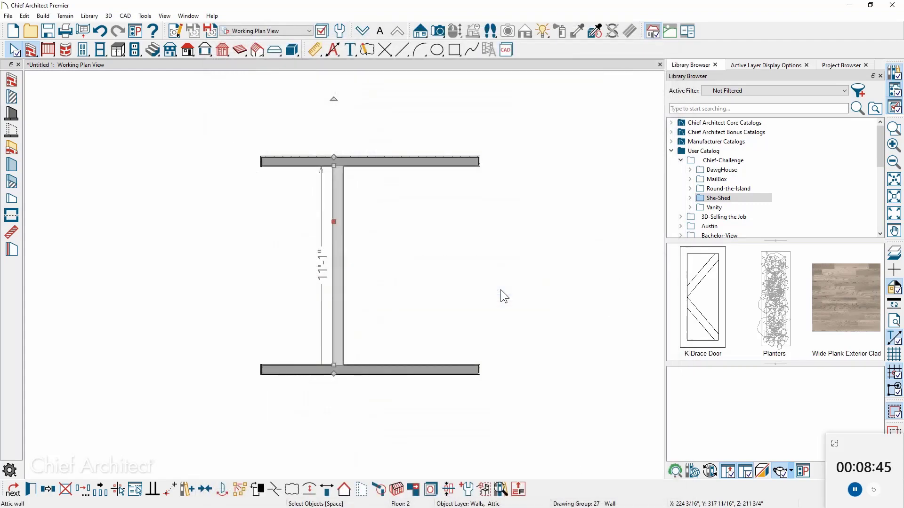
Return to floor 1 and delete the gutter molding profile from the Build Roof settings
left_click(362, 30)
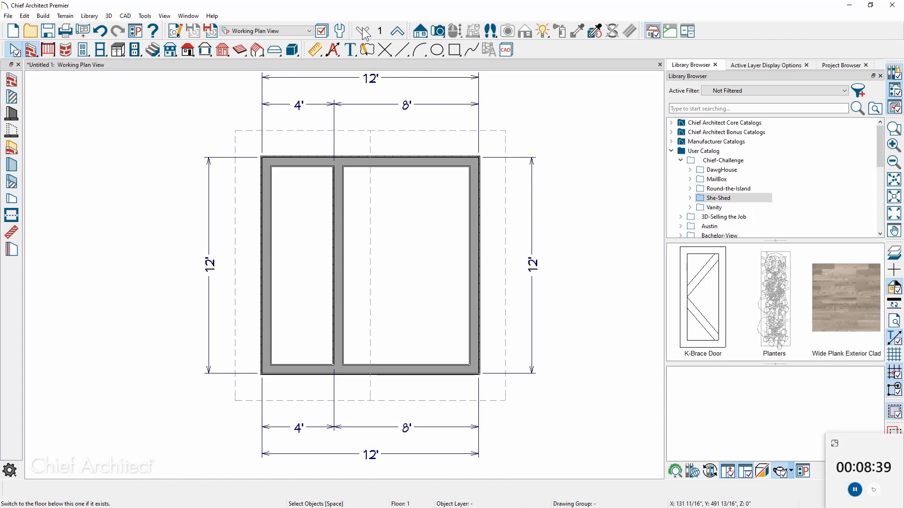
key("r")
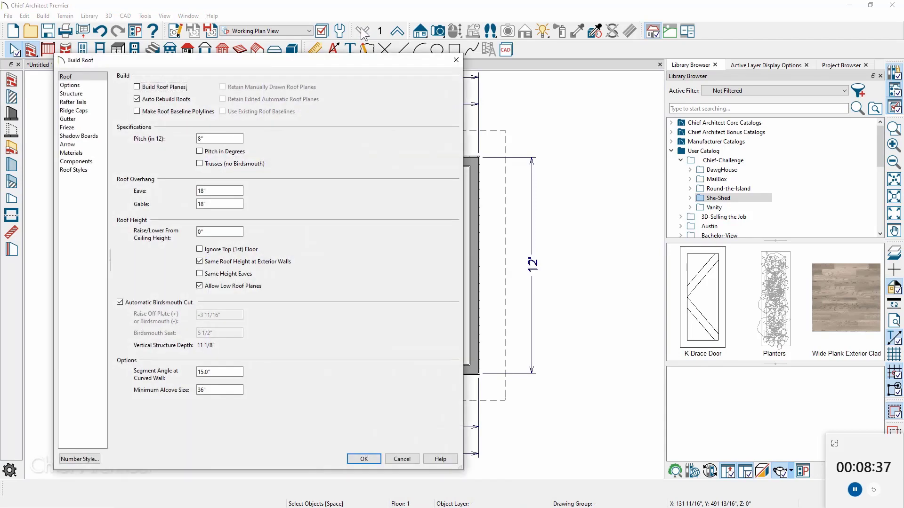
left_click(66, 119)
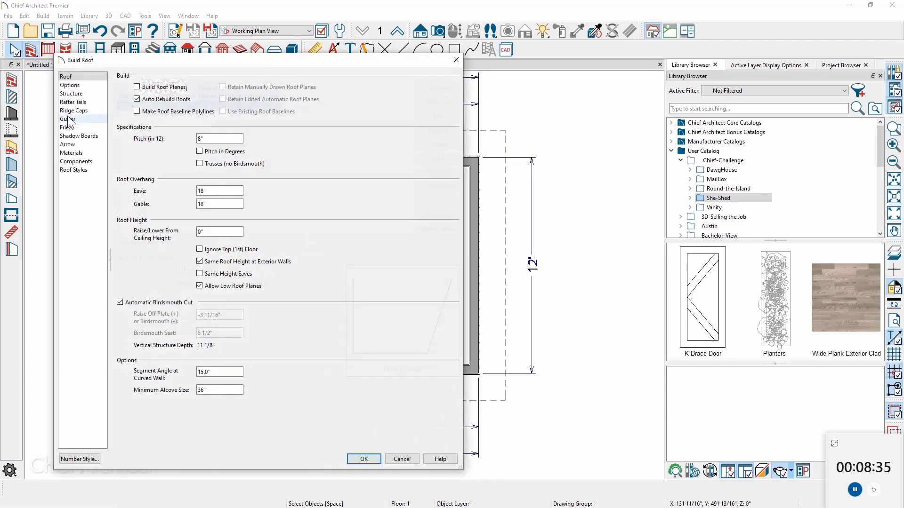
left_click(440, 159)
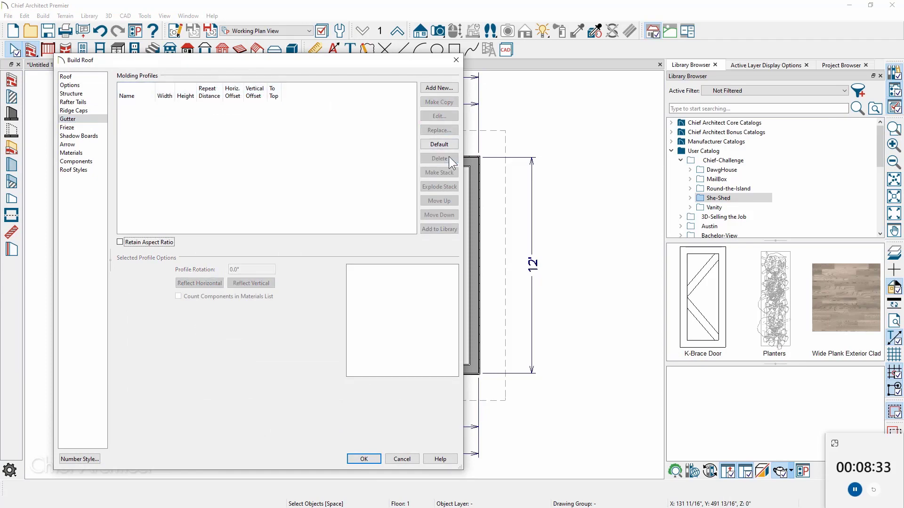
Set the roof structure's Fir Framing 1 layer thickness to 5 1/2" and apply the Build Roof settings
left_click(70, 94)
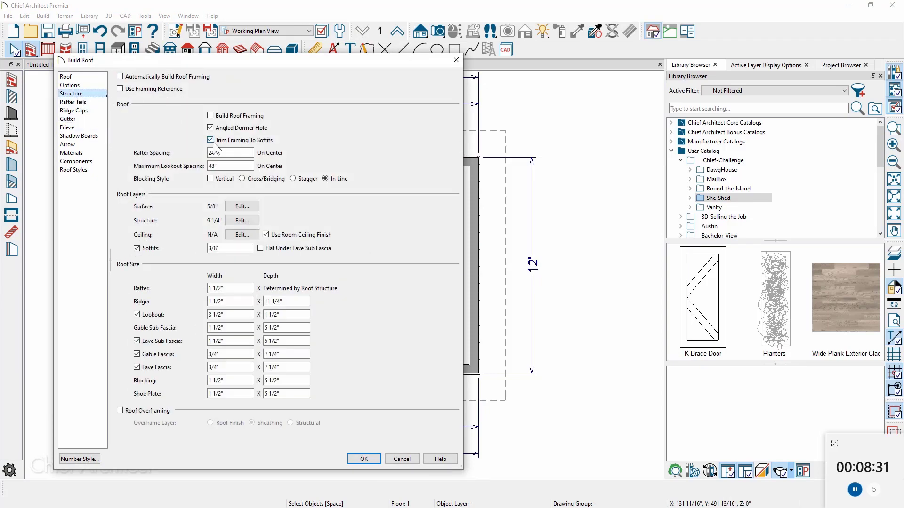
left_click(242, 220)
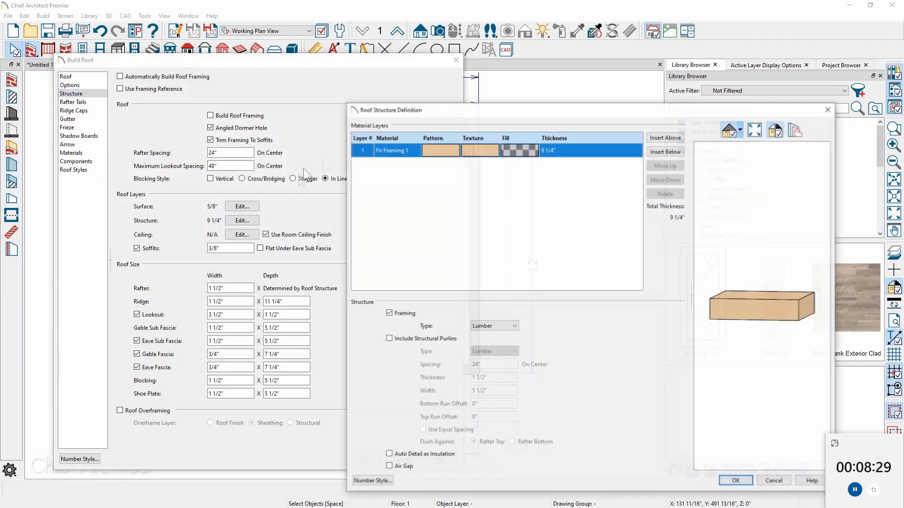
left_click(565, 151)
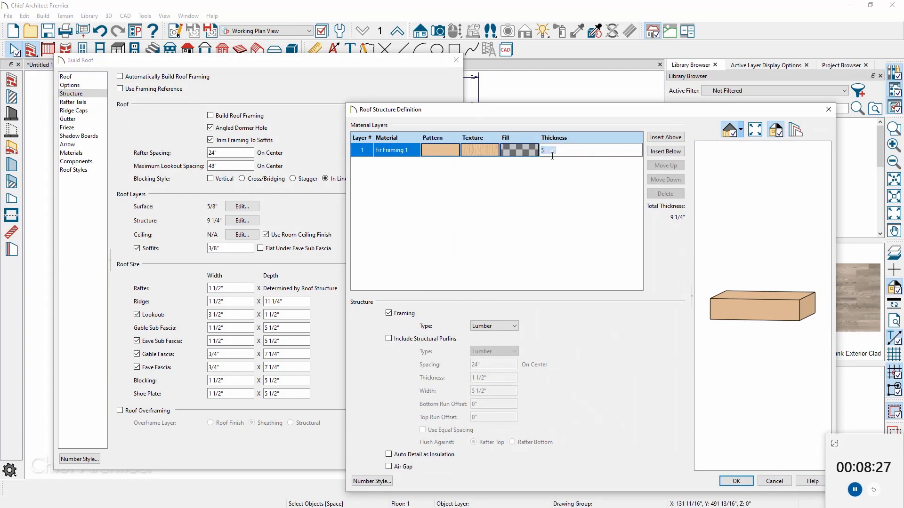
type("5.5")
left_click(738, 480)
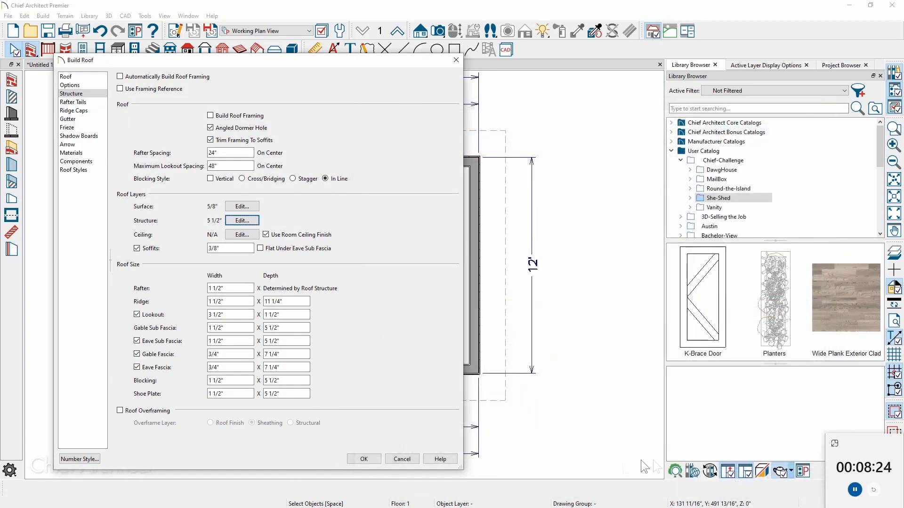
left_click(363, 459)
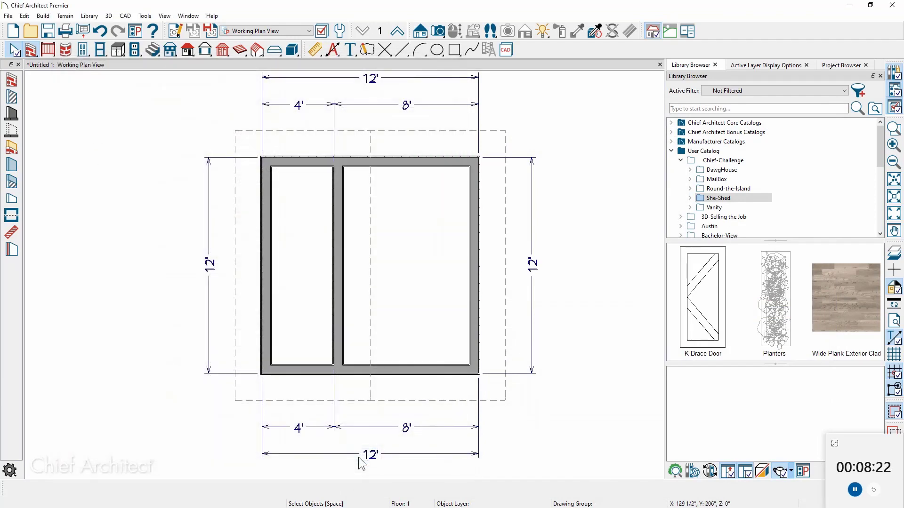
Break the left roof plane's ridge edge at the upper exterior wall, turning off Auto Rebuild Roofs, and pull the lower segment back 1'-6" toward the dividing wall
left_click(371, 146)
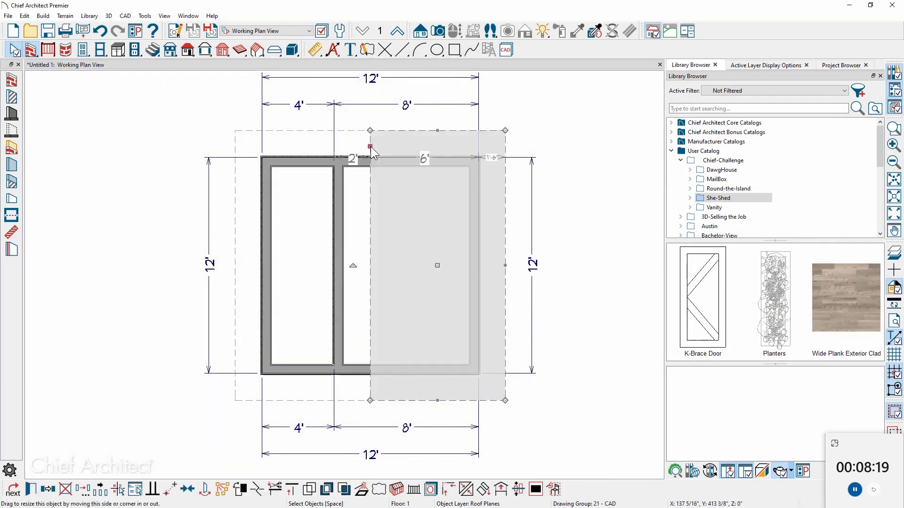
key("Tab")
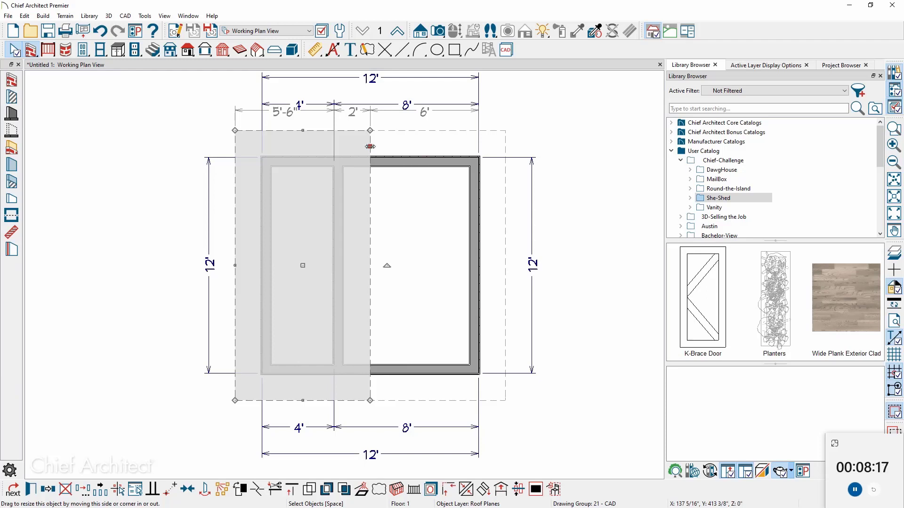
key("Delete")
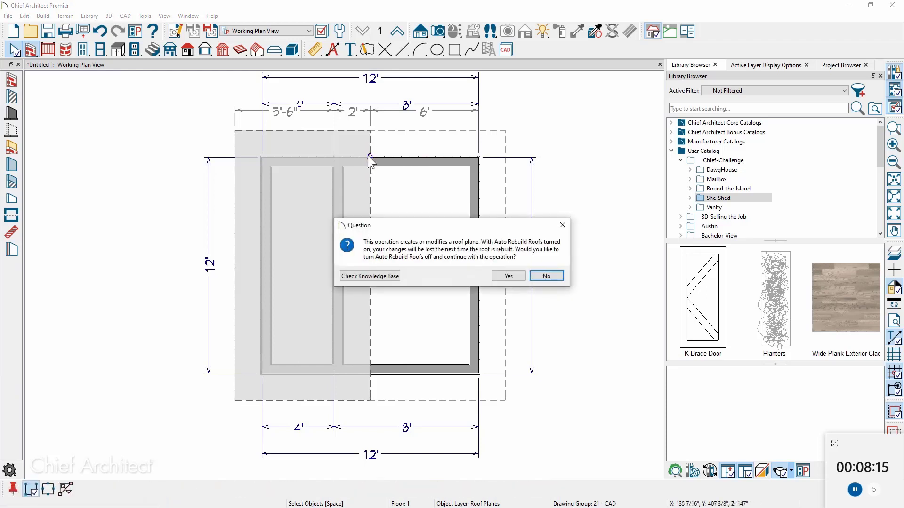
left_click(508, 276)
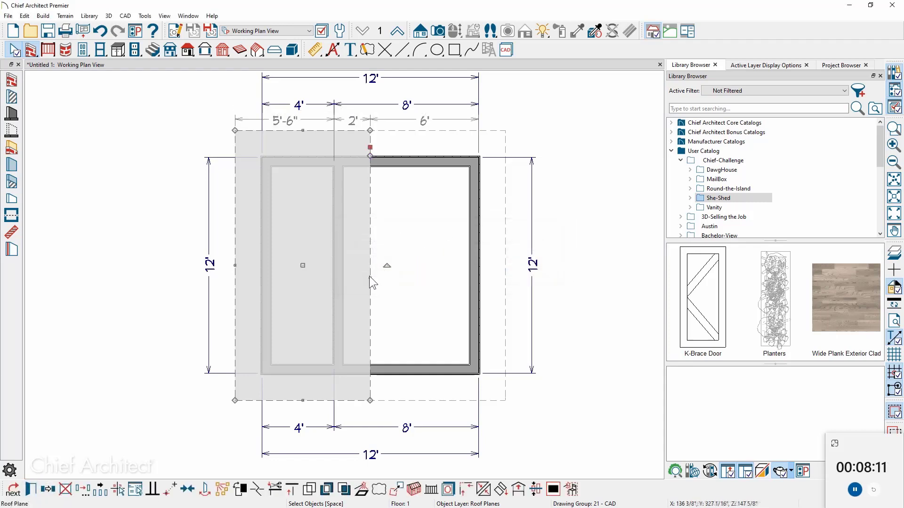
left_click_drag(370, 278, 343, 282)
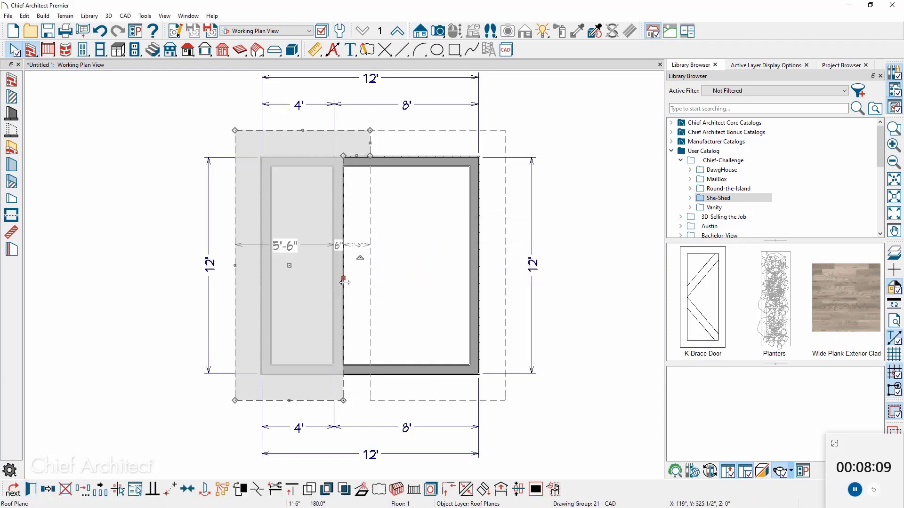
Break the left roof plane's inner edge at the lower exterior wall and extend the overhang segment back out to the ridge
key("3")
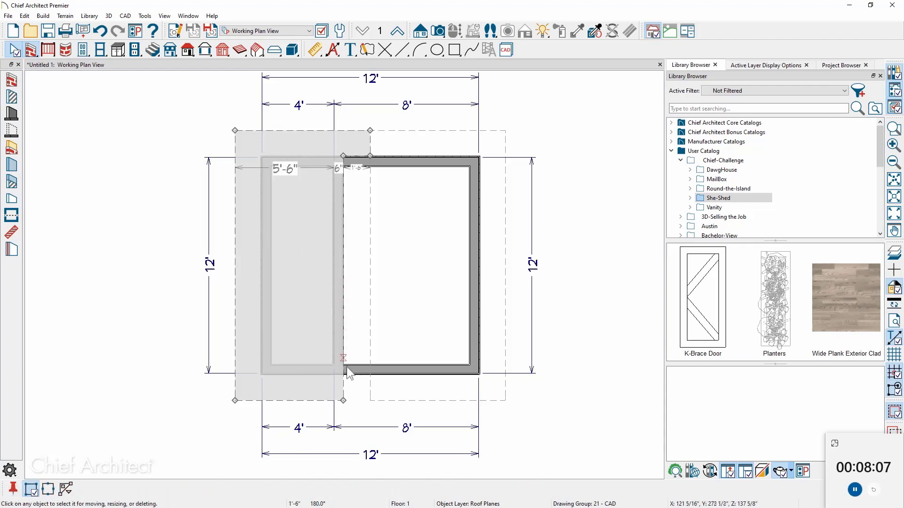
left_click(345, 377)
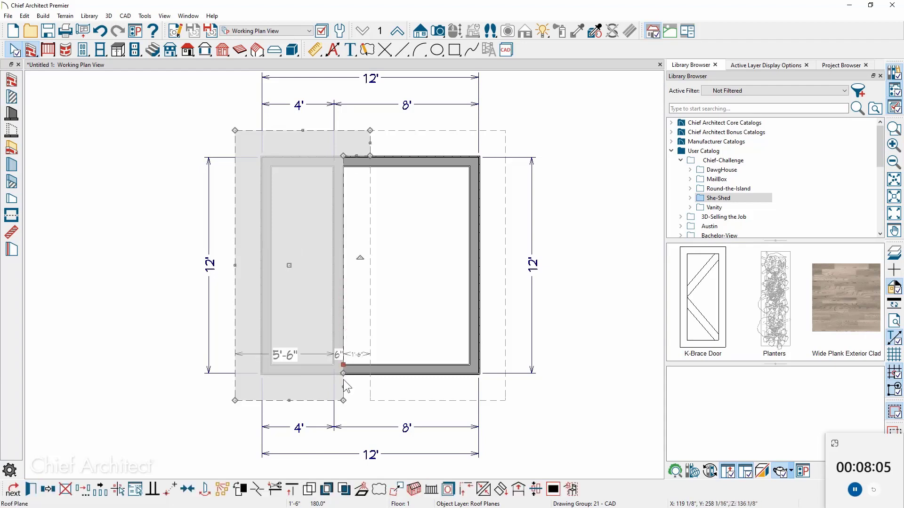
left_click_drag(368, 387, 370, 386)
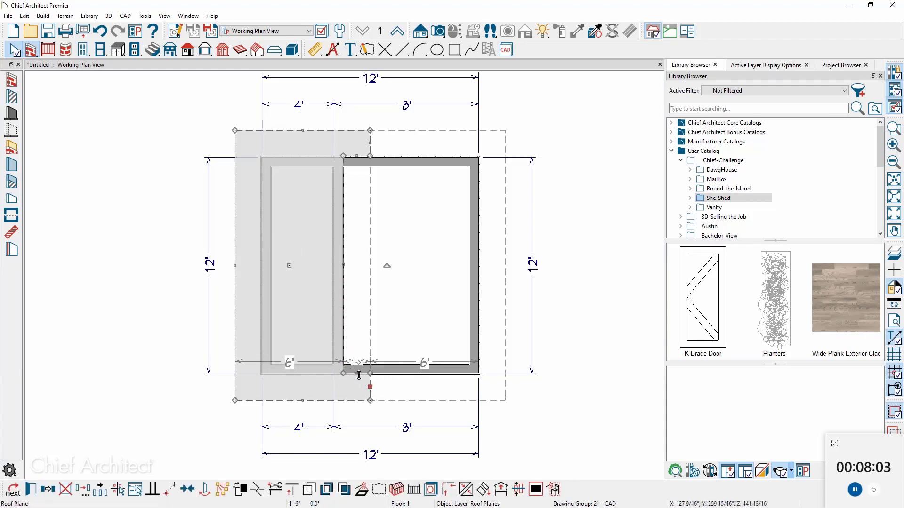
Extend the right roof plane's ridge edge past the dividing wall and set its overhang beyond the wall to 18"
left_click(375, 323)
left_click_drag(370, 319, 313, 315)
left_click(324, 327)
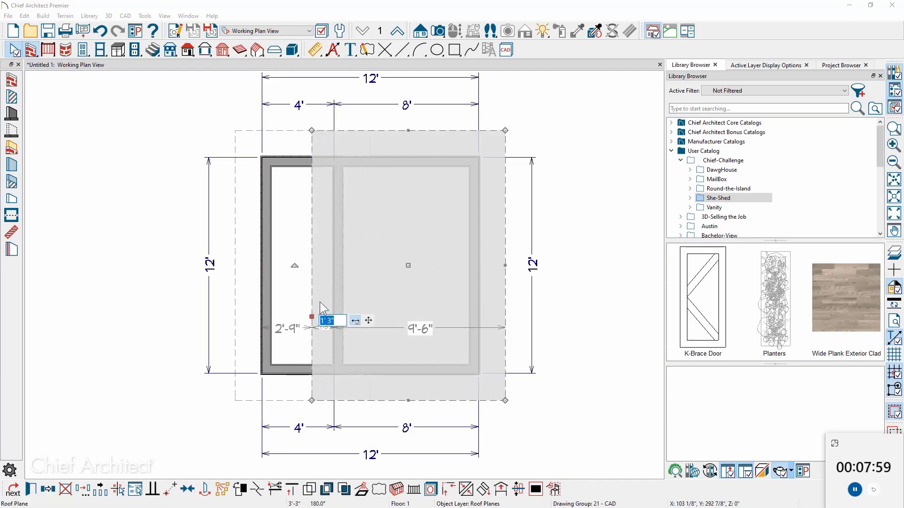
type("18")
key("Return")
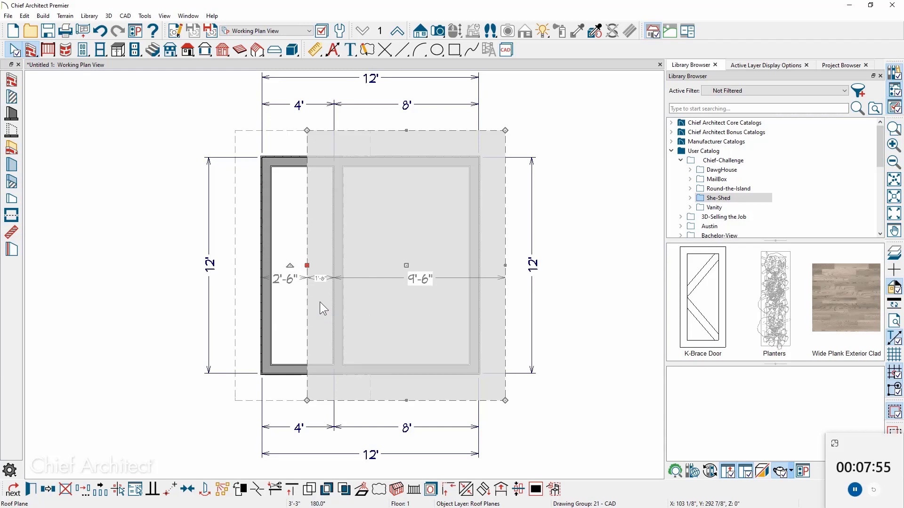
Create a perspective full overview of the shed and orbit it to examine the modified roof planes
left_click(438, 31)
left_click(12, 97)
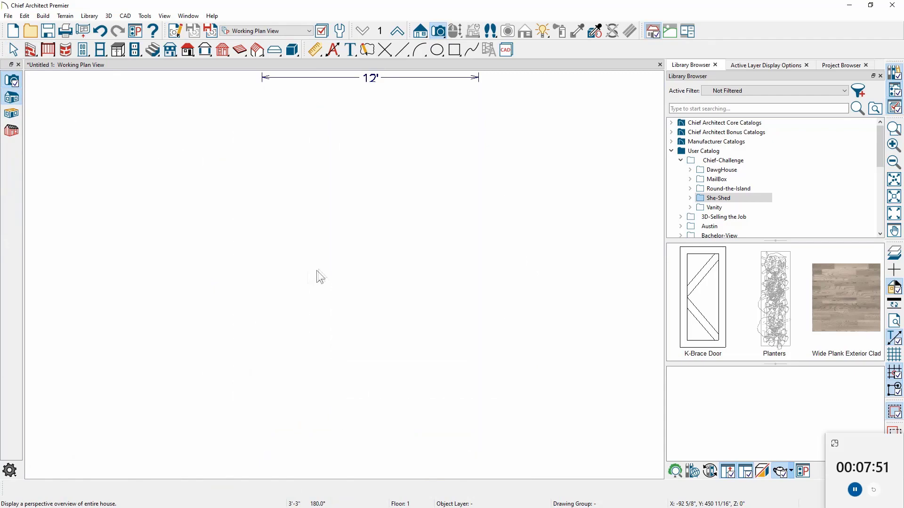
left_click_drag(312, 306, 385, 400)
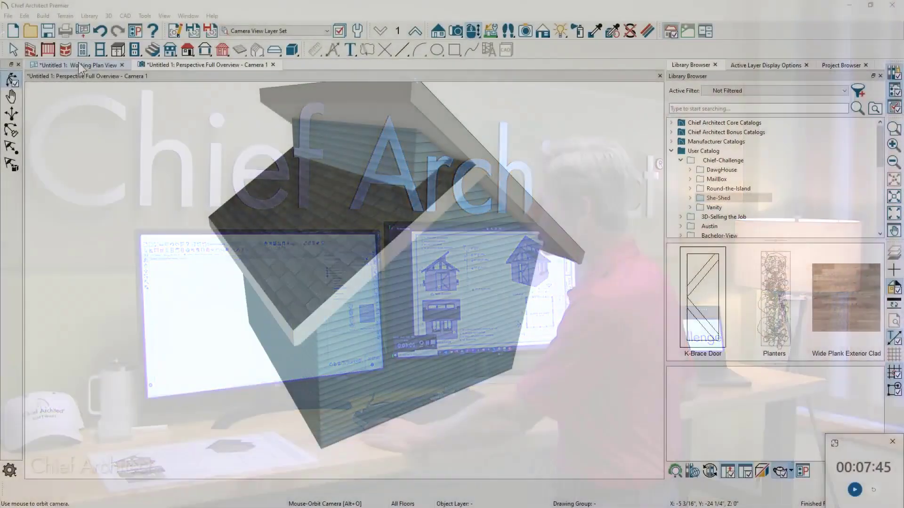
Review the extended roof planes in plan and the attic wall's Roof Cuts Wall at Bottom option, and return to the perspective overview
left_click(78, 64)
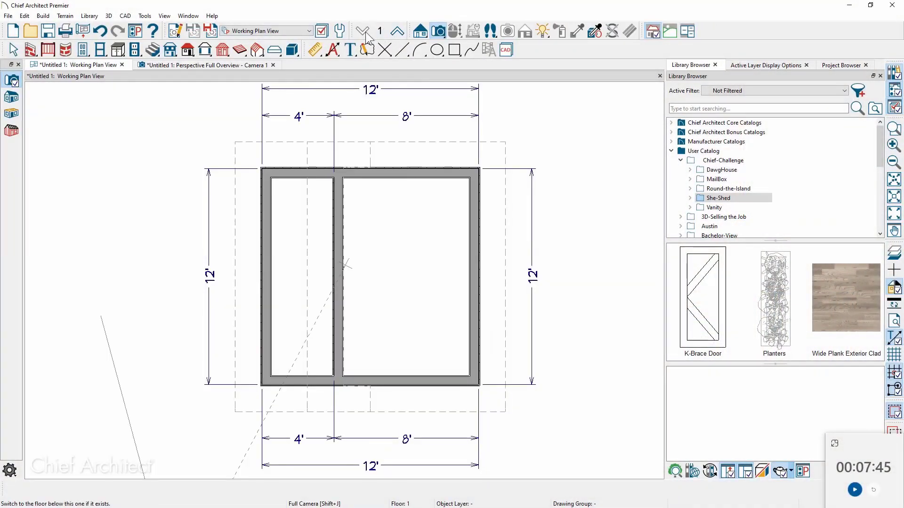
left_click(308, 213)
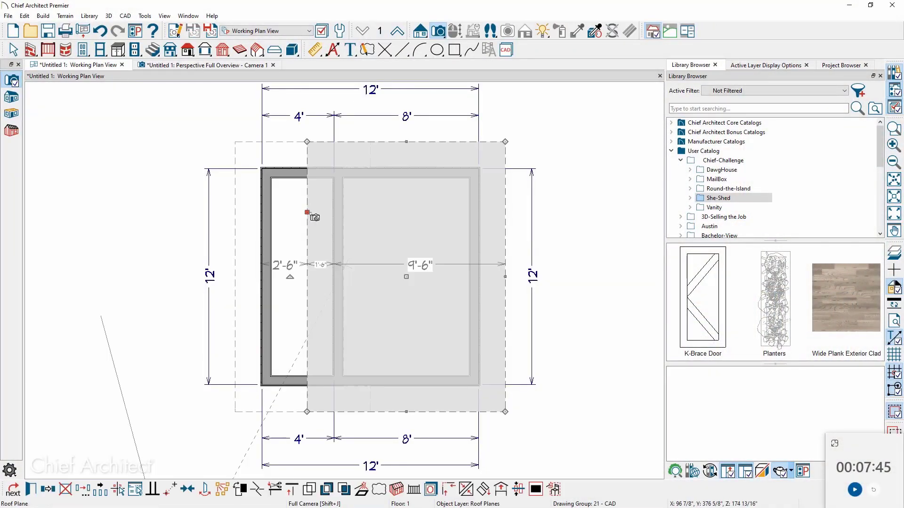
left_click(319, 189)
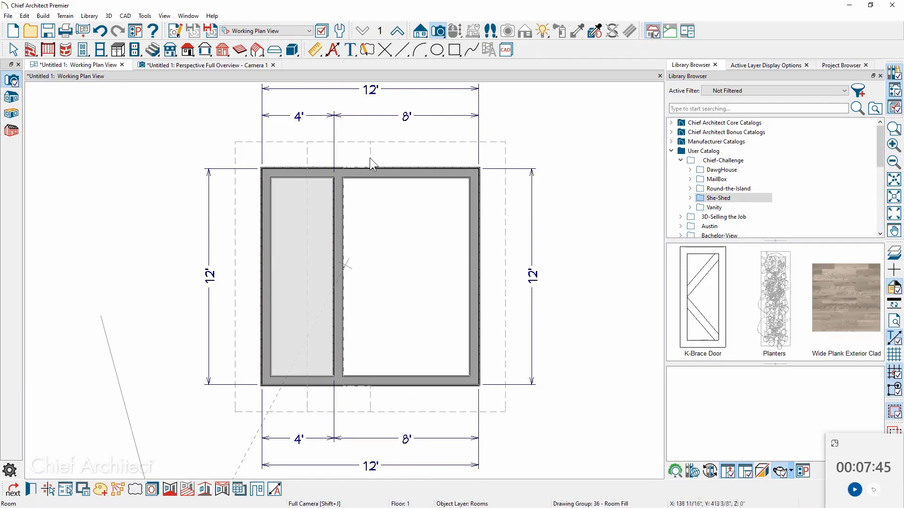
left_click(369, 157)
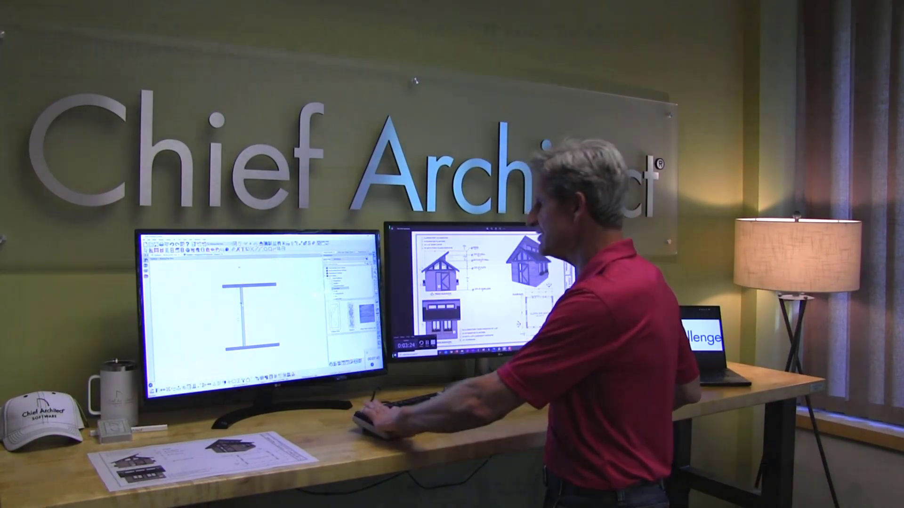
double_click(337, 233)
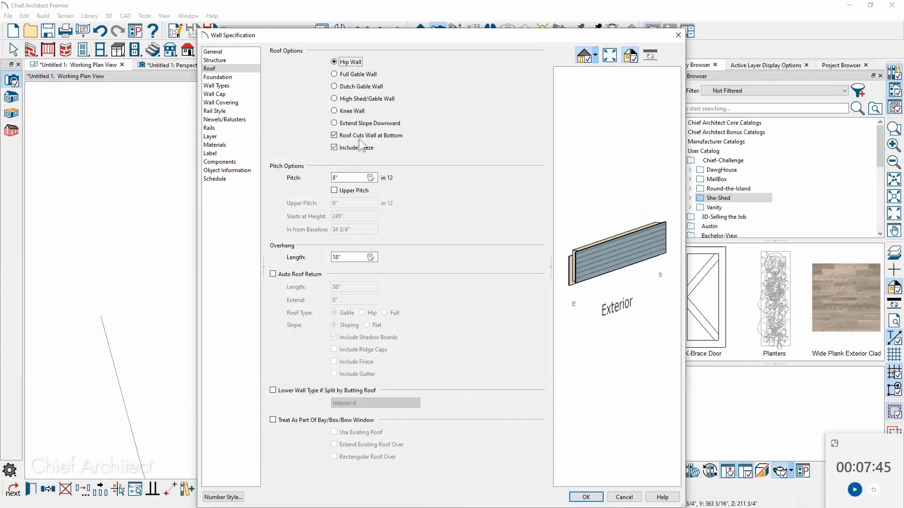
left_click(360, 137)
left_click(580, 498)
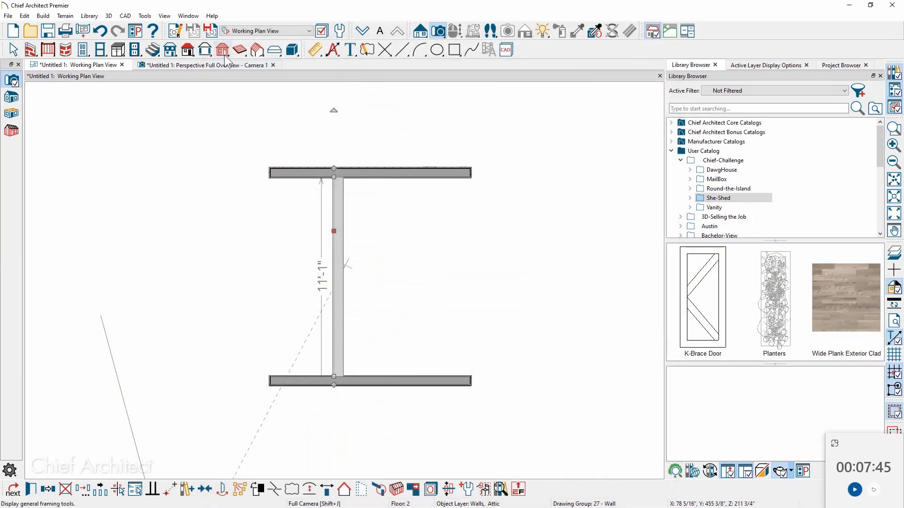
left_click(227, 66)
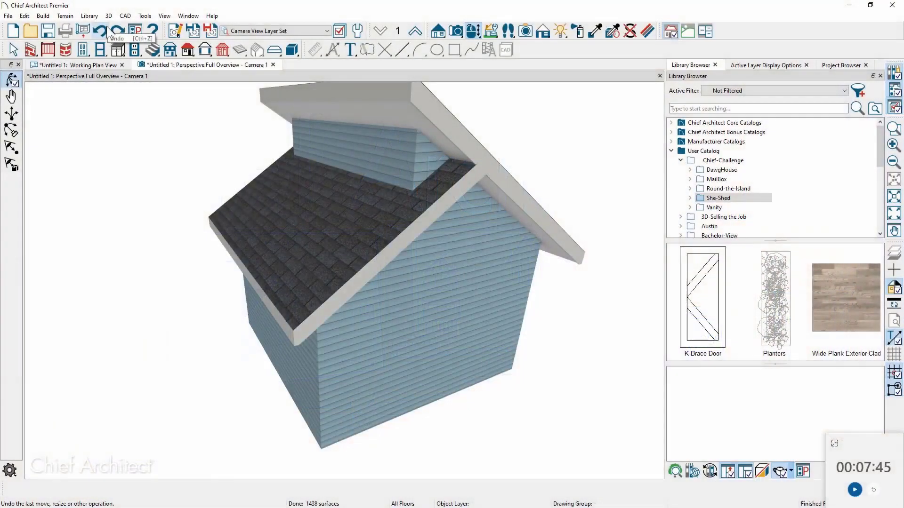
left_click(855, 490)
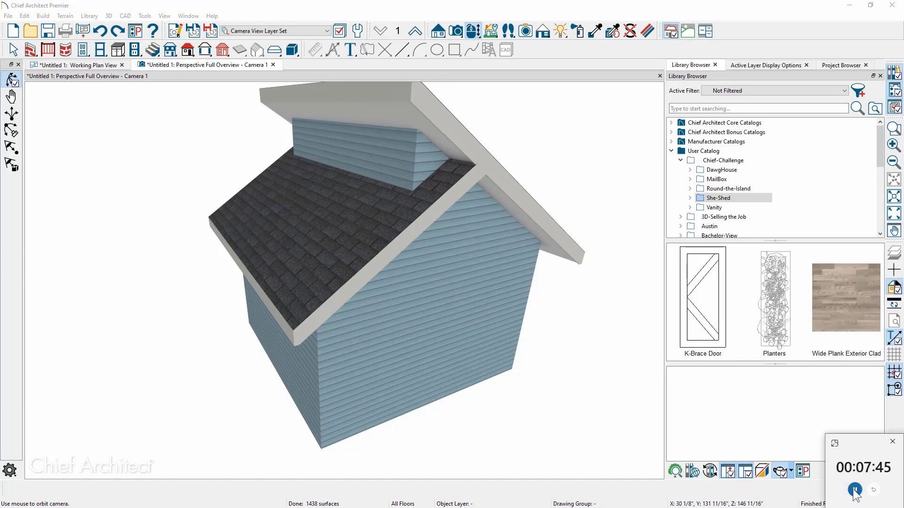
Return to the floor 1 plan and delete the dividing wall
left_click(79, 65)
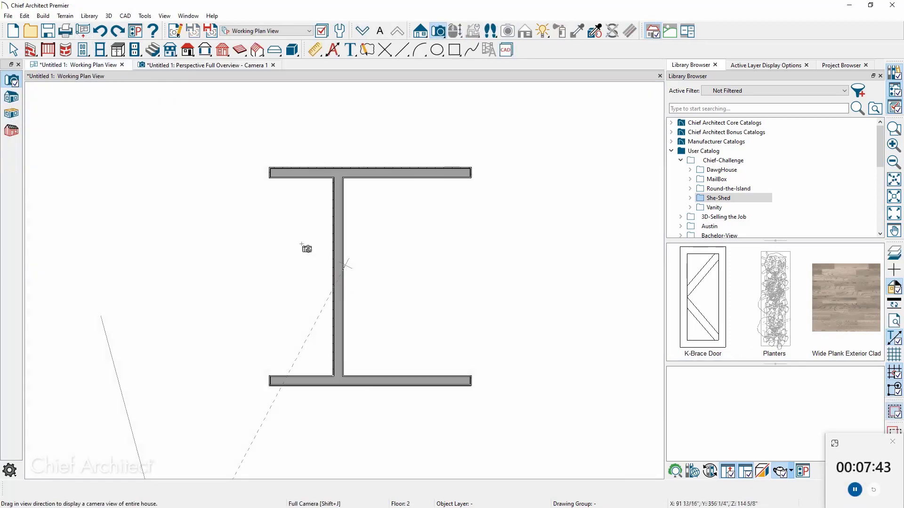
key("Page_Down")
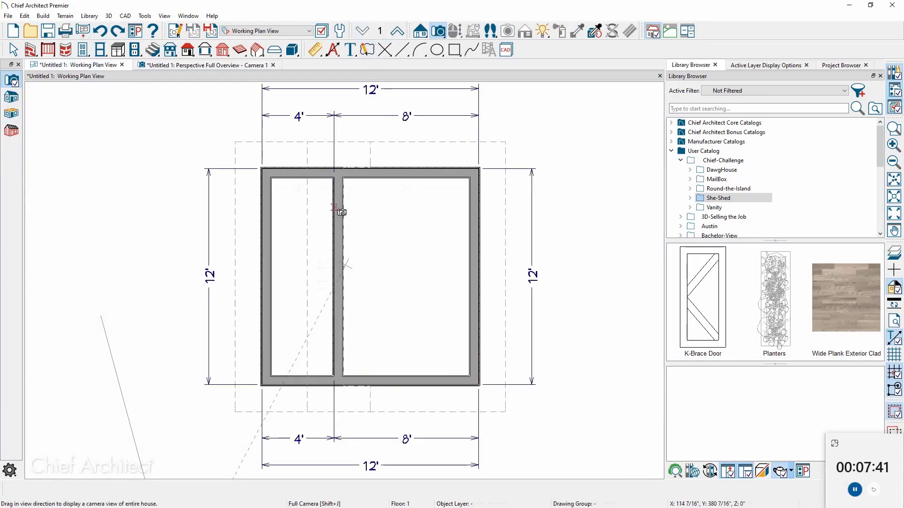
left_click(337, 204)
key("Delete")
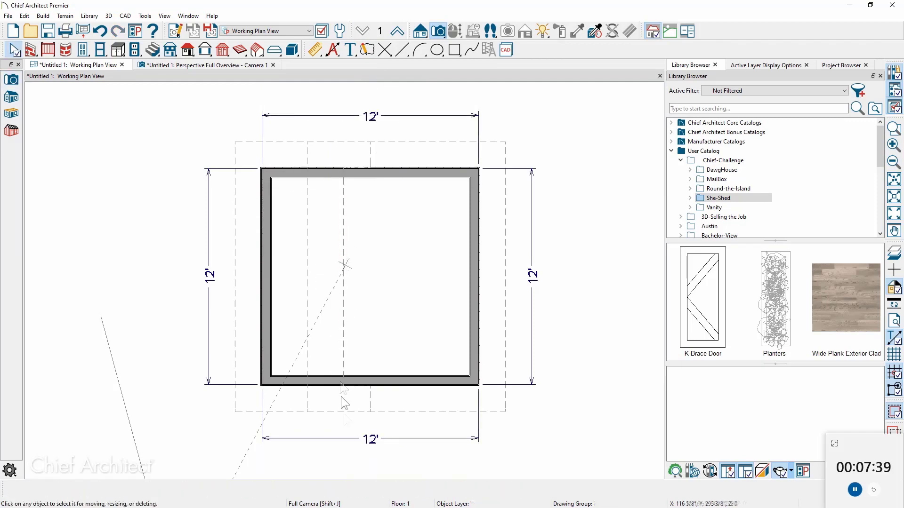
Pull the left roof plane's lower gable overhang edge inward by about 13/16"
scroll(340, 397, "up", 3)
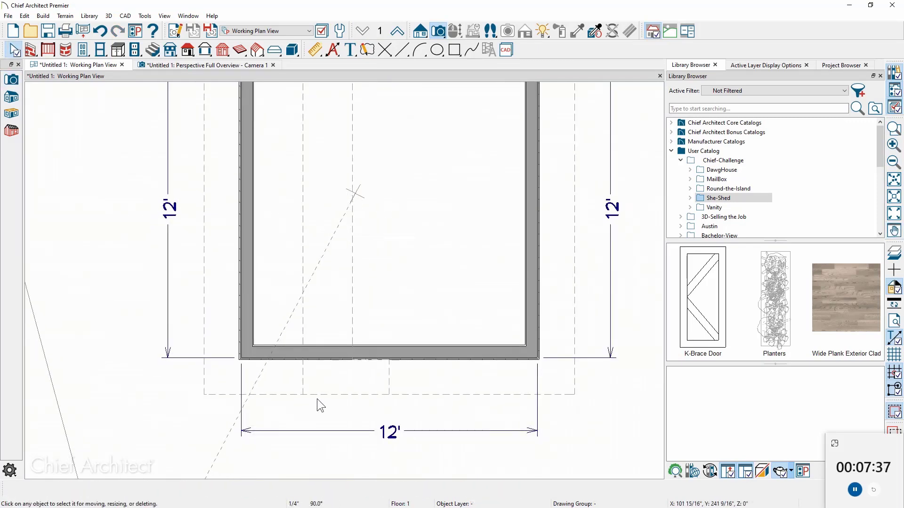
left_click(306, 396)
left_click(283, 397)
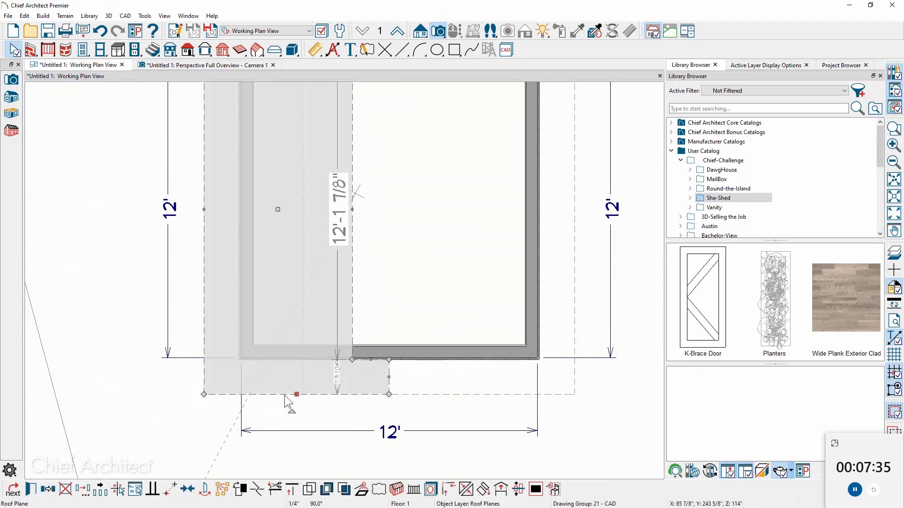
left_click_drag(296, 394, 296, 393)
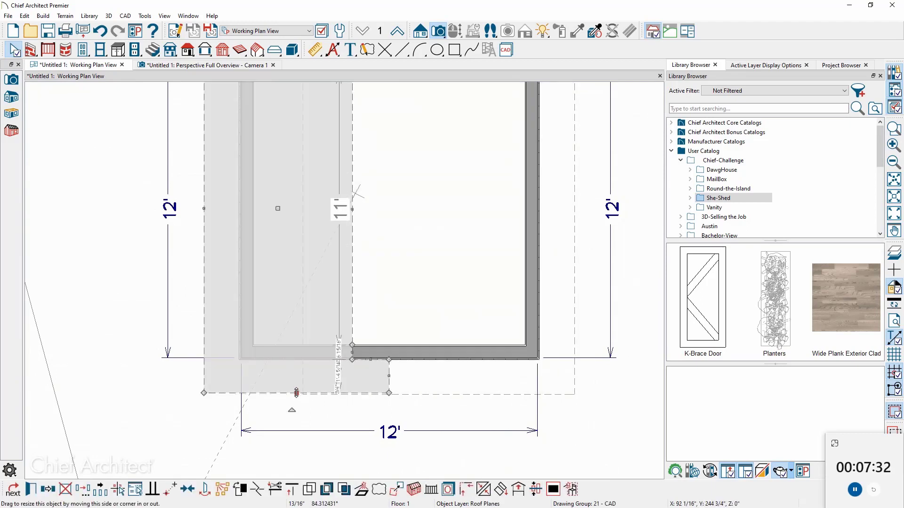
Create an elevation view facing the shed's lower exterior wall and place a standard window in the left half of that wall
left_click(421, 31)
left_click_drag(400, 423, 399, 248)
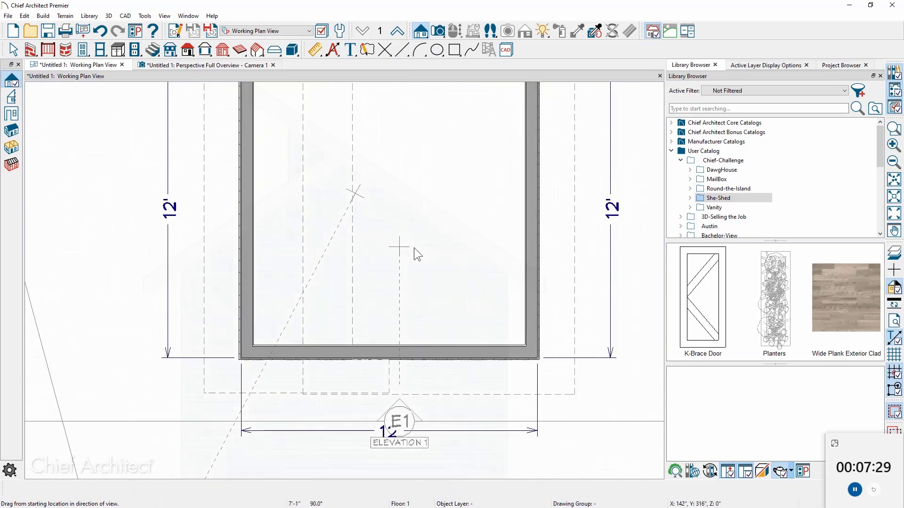
left_click(100, 50)
left_click(287, 321)
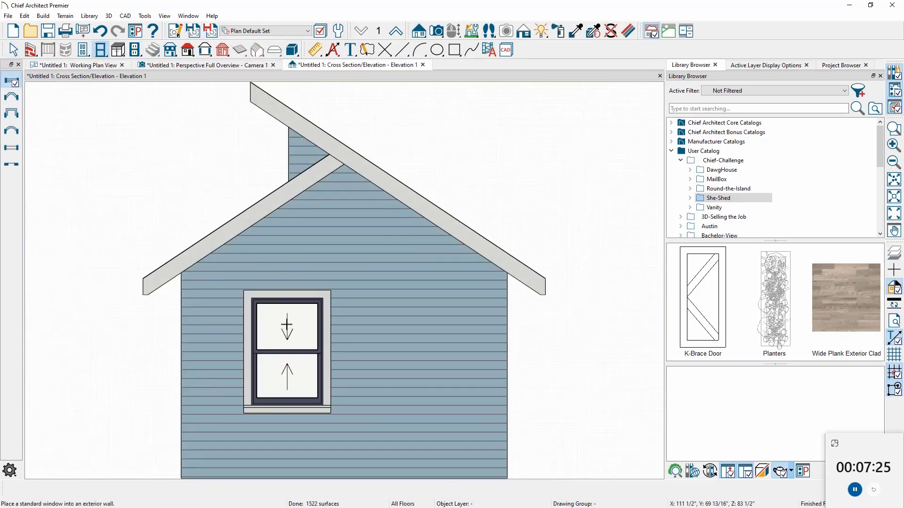
Change the new window's type to Fixed Glass
key("space")
double_click(289, 338)
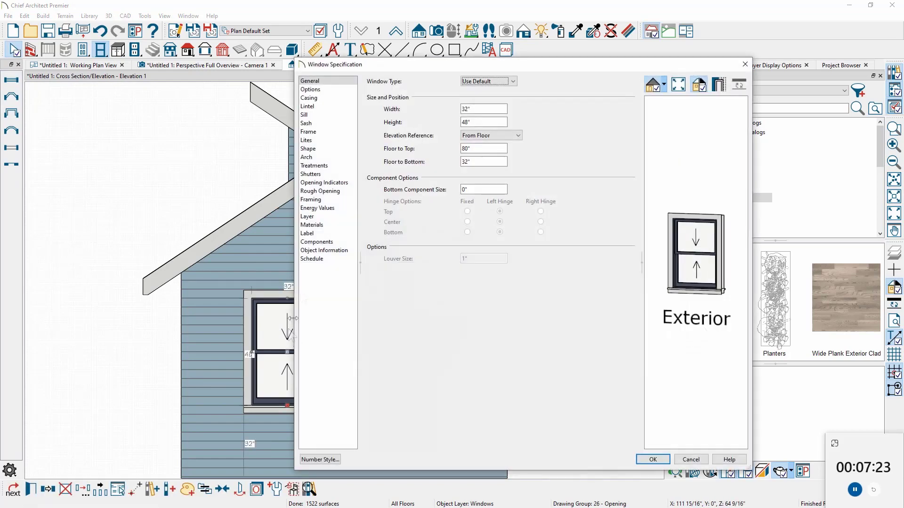
left_click(484, 84)
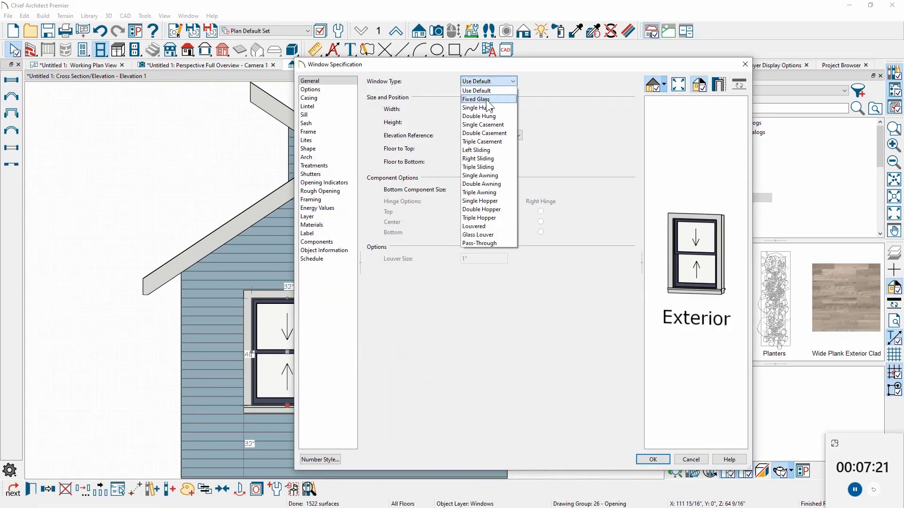
left_click(488, 98)
Turn off the window's interior and exterior sills and set the window's settings as the default
left_click(304, 114)
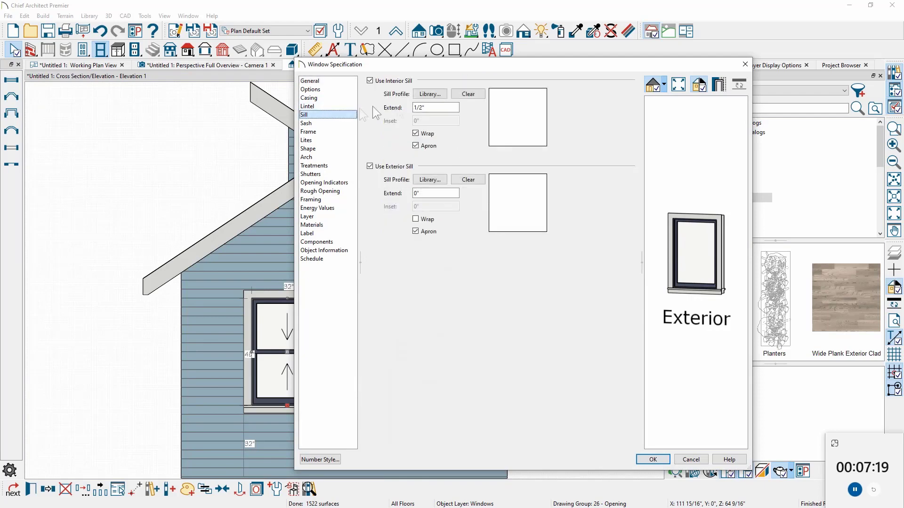
left_click(392, 81)
left_click(394, 166)
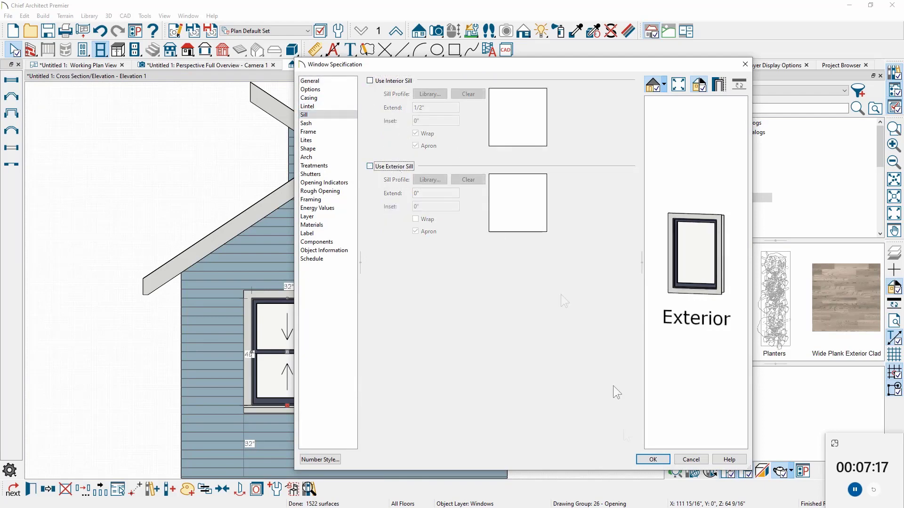
left_click(652, 459)
left_click(275, 490)
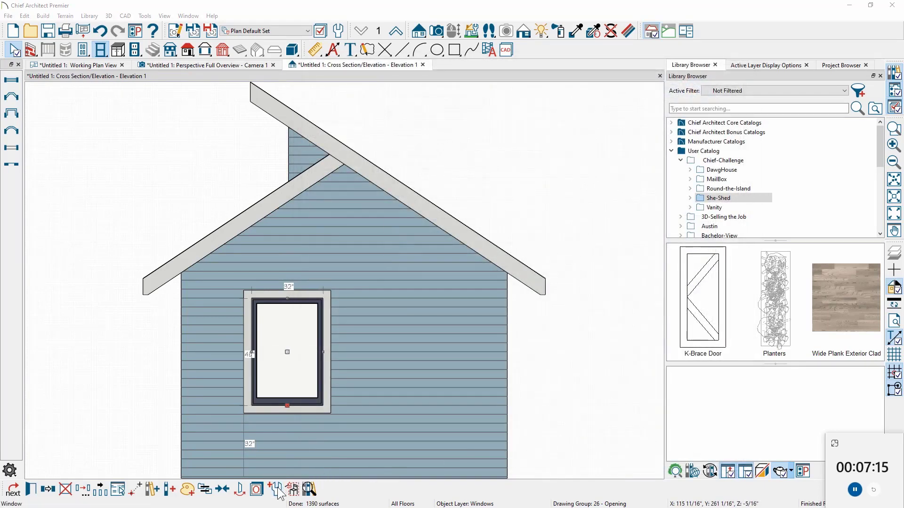
left_click(498, 275)
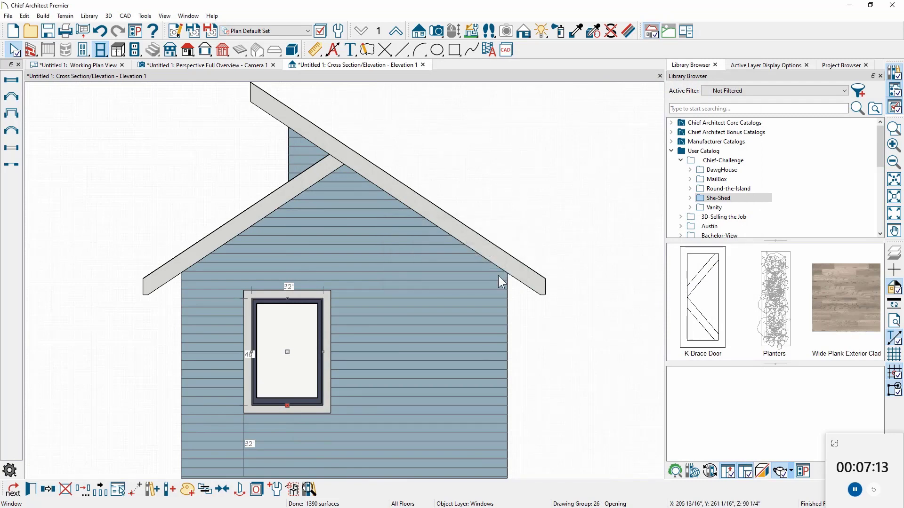
Set the fixed window's width to 28" and its height to 12"
double_click(328, 335)
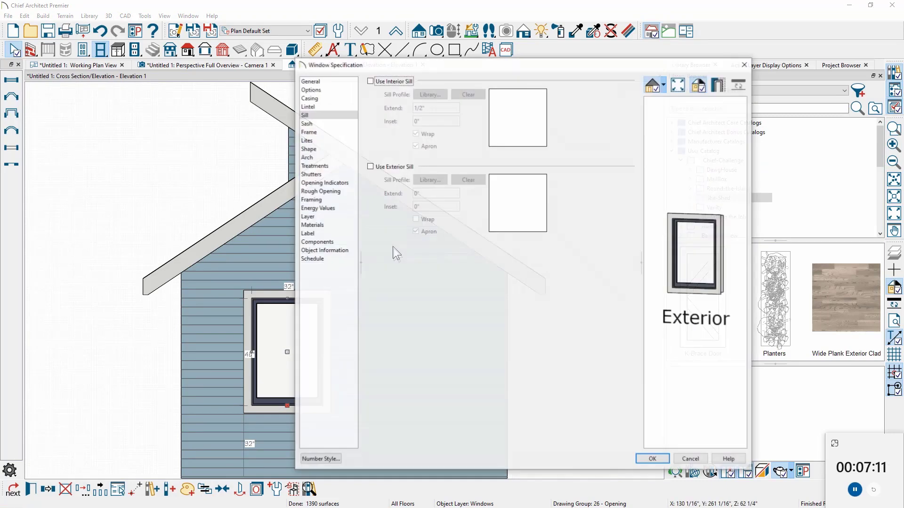
left_click(317, 82)
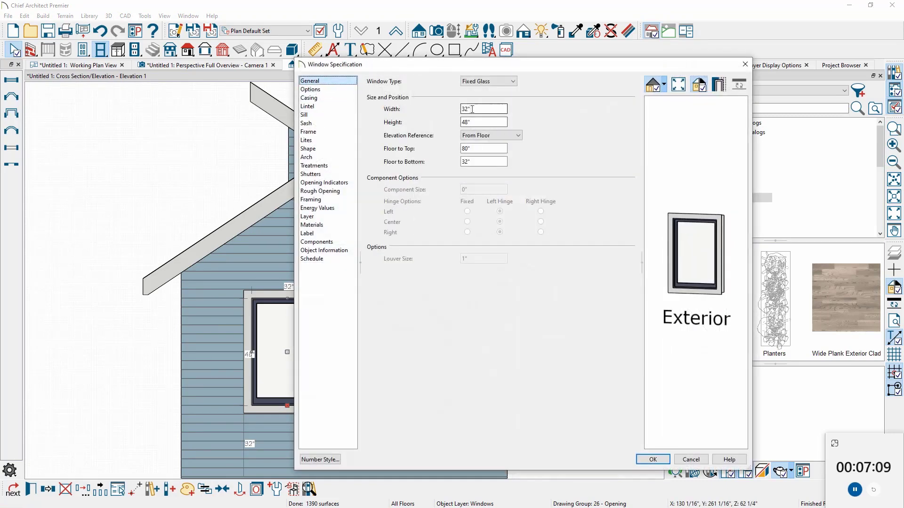
double_click(472, 109)
type("28")
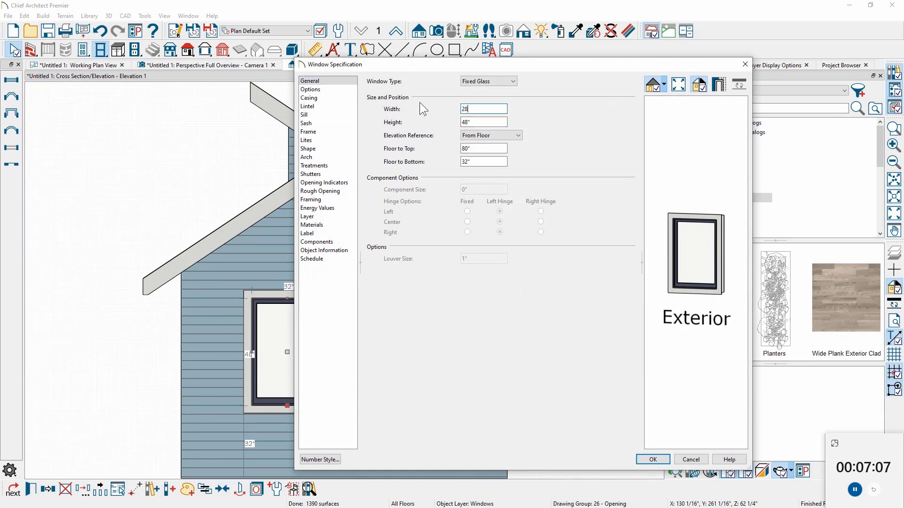
key("Tab")
type("12")
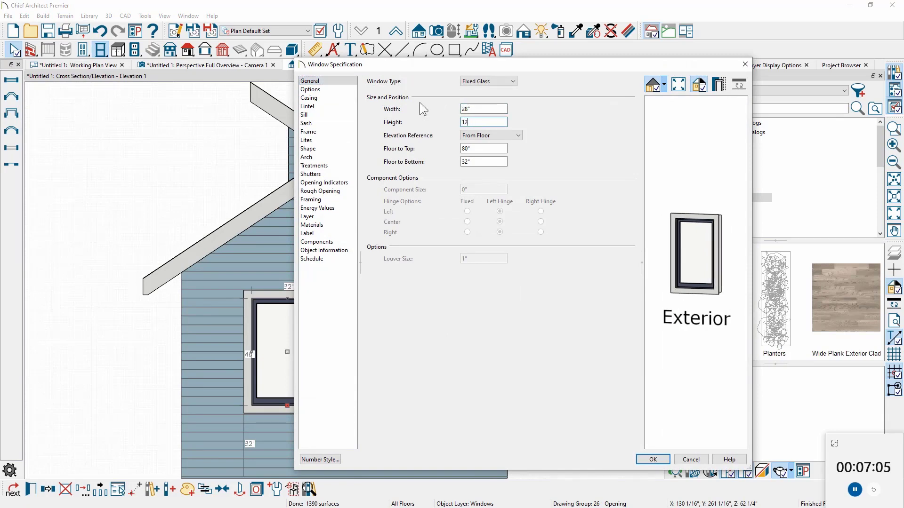
Set the fixed window's floor-to-bottom height to 92.125"
key("Tab")
key("Tab")
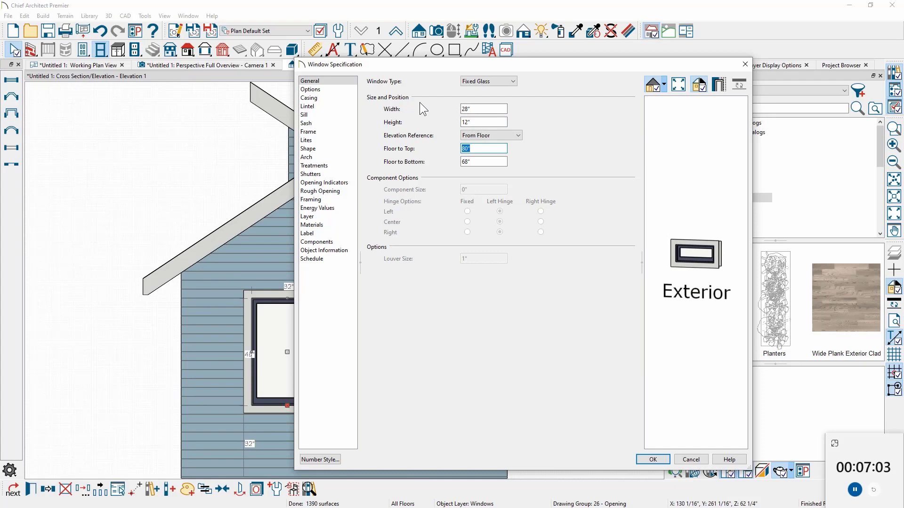
key("Tab")
type("92.")
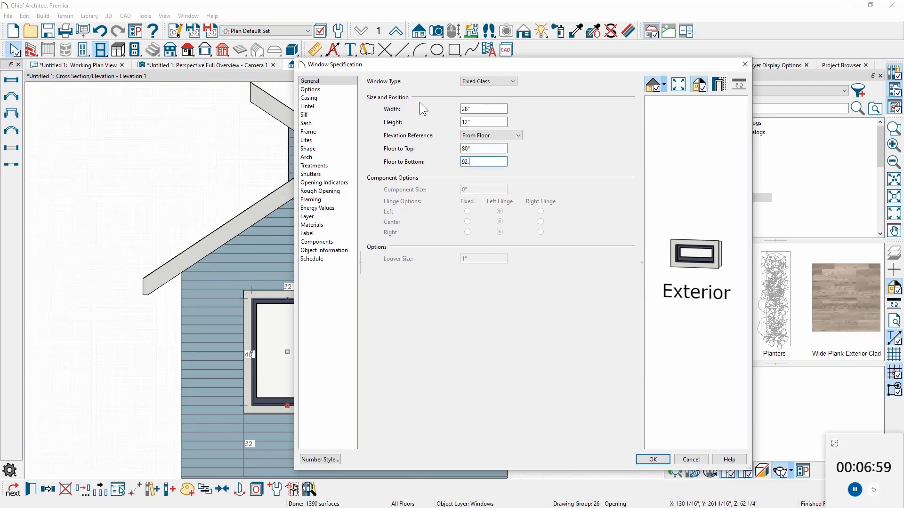
type("125")
key("Tab")
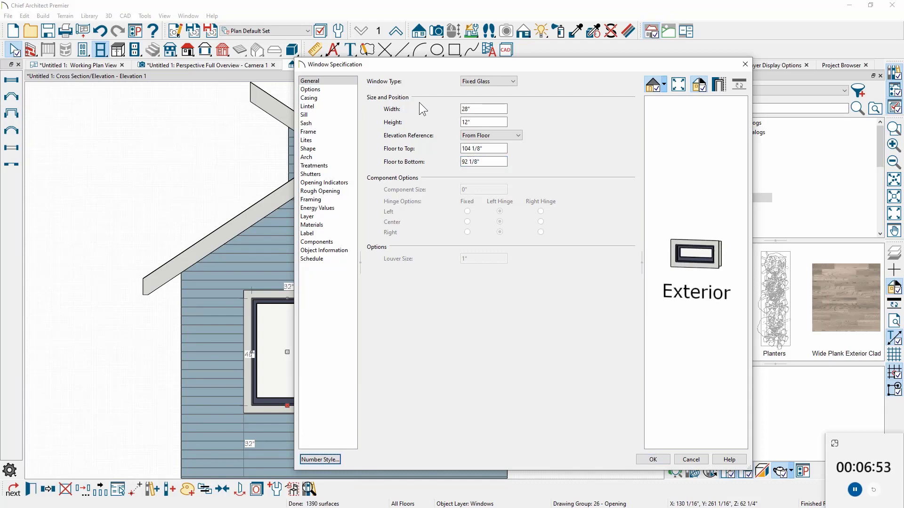
Shape the fixed window to match the roof slope and apply the window settings
left_click(333, 149)
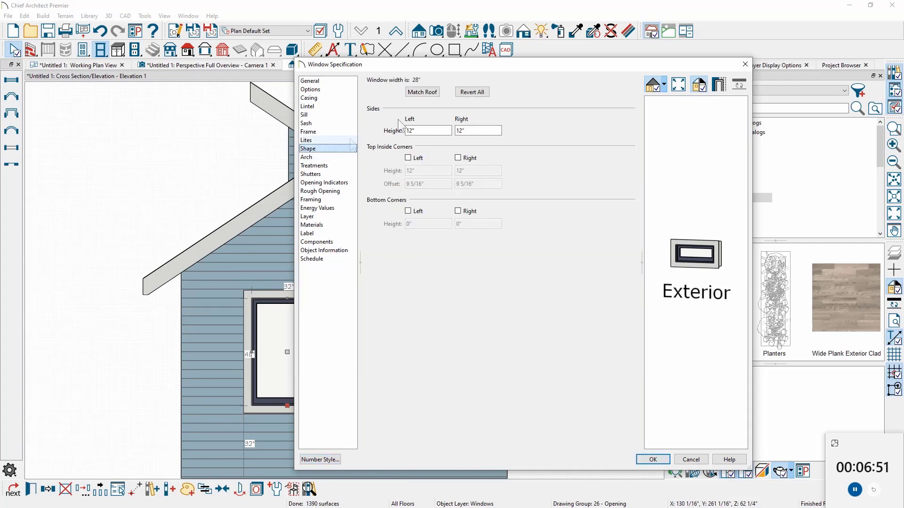
left_click(416, 93)
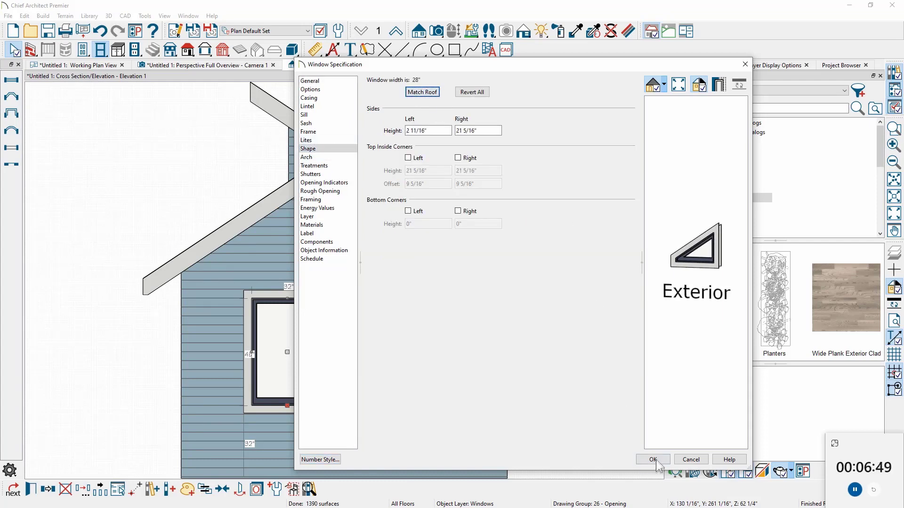
left_click(652, 458)
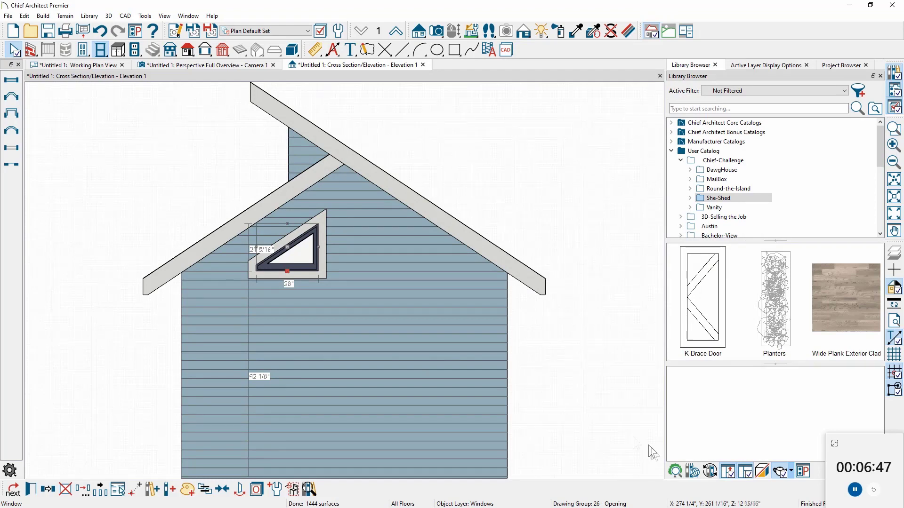
Draw a vertical CAD line over the full height of the elevation and center it on the front wall
left_click(403, 49)
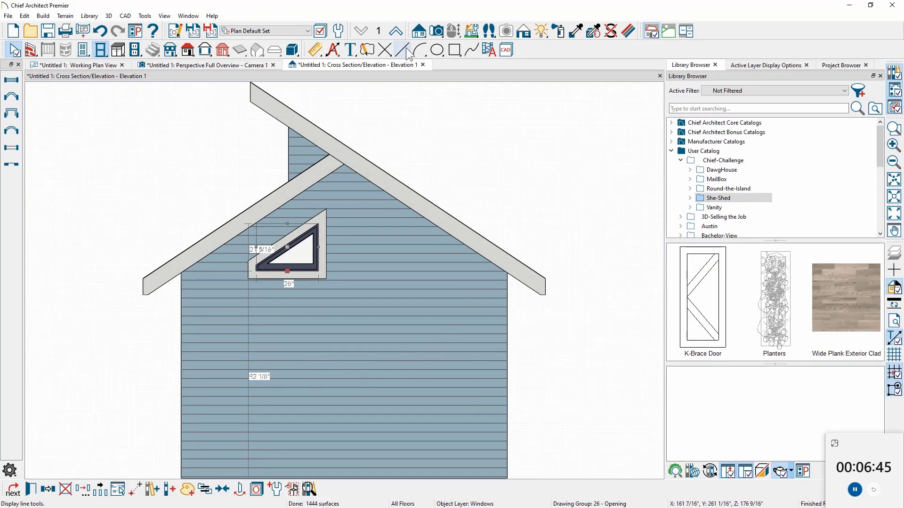
scroll(504, 176, "down", 1)
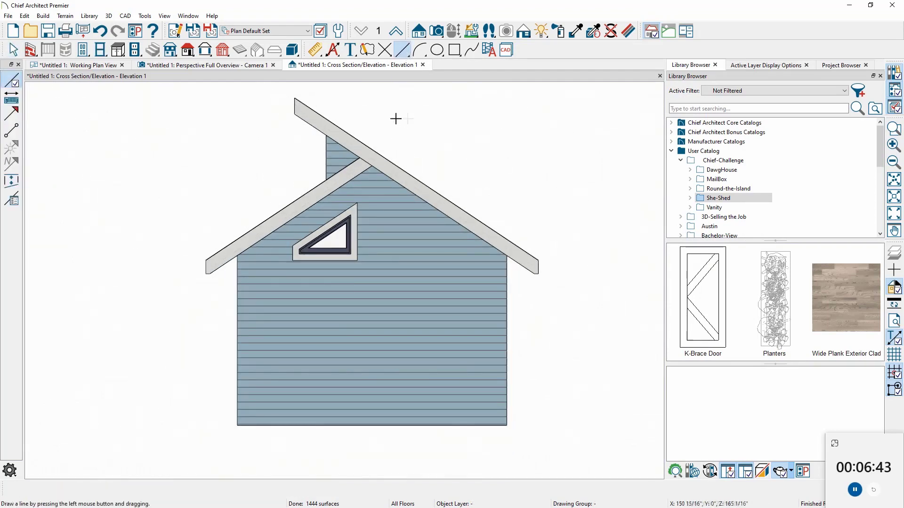
left_click_drag(437, 119, 439, 484)
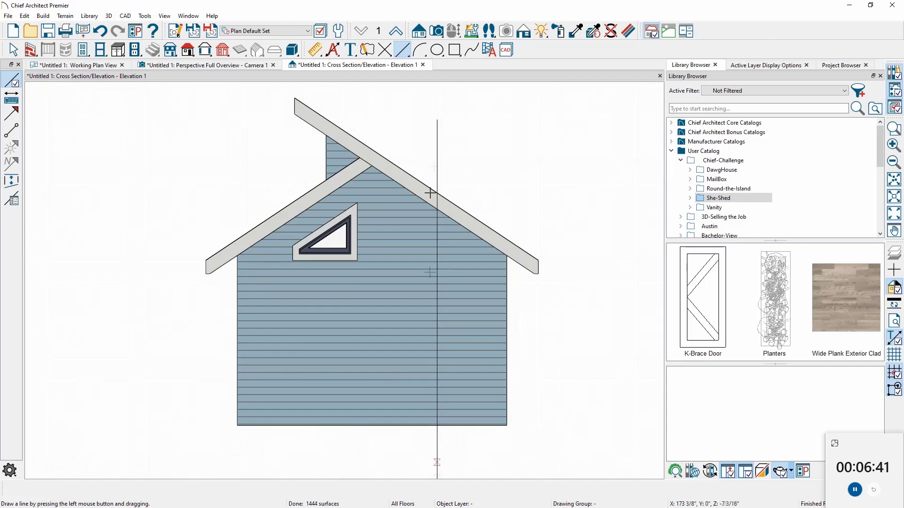
left_click(437, 152)
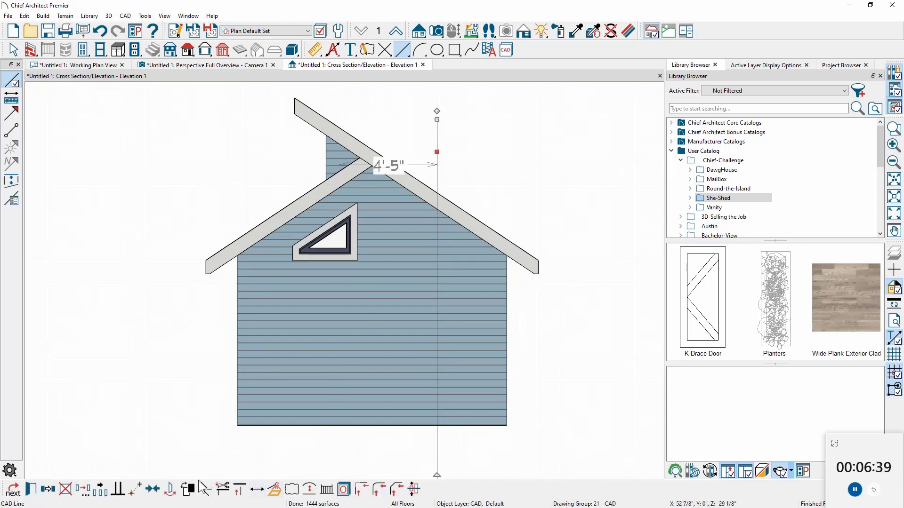
left_click(153, 491)
left_click(329, 373)
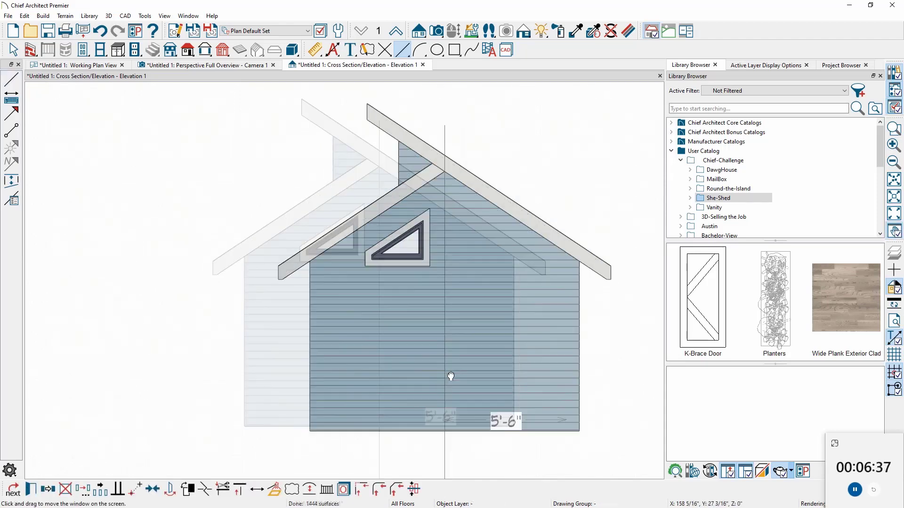
Move the triangular window point to point so its casing's lower corner nearest the wall's center meets the vertical centerline
scroll(472, 254, "up", 5)
key("Escape")
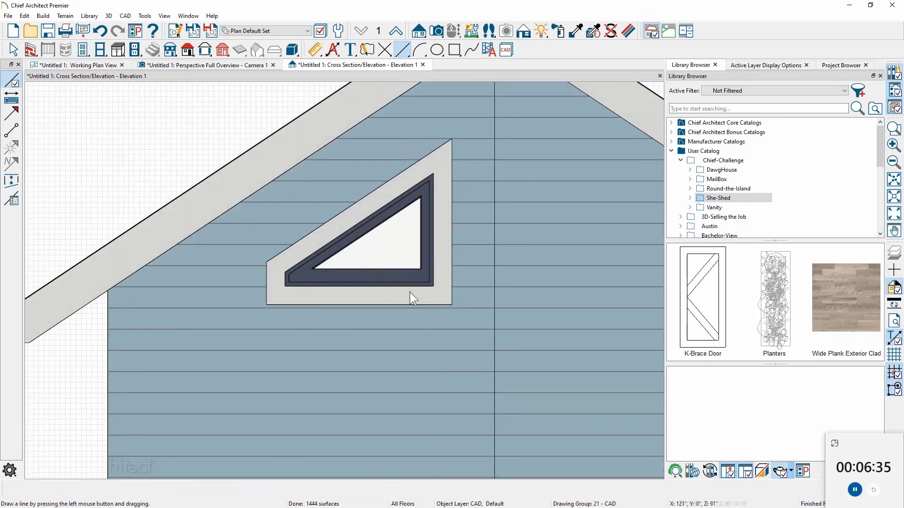
key("space")
left_click(415, 287)
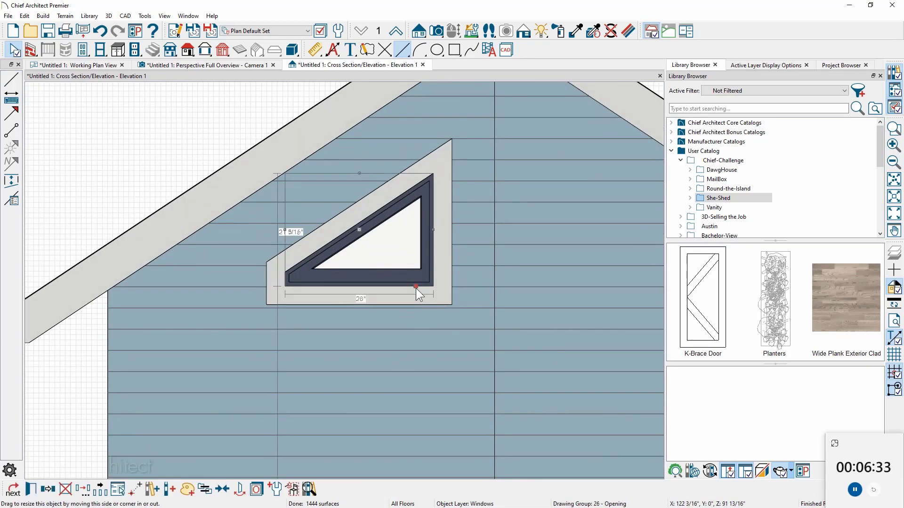
key("2")
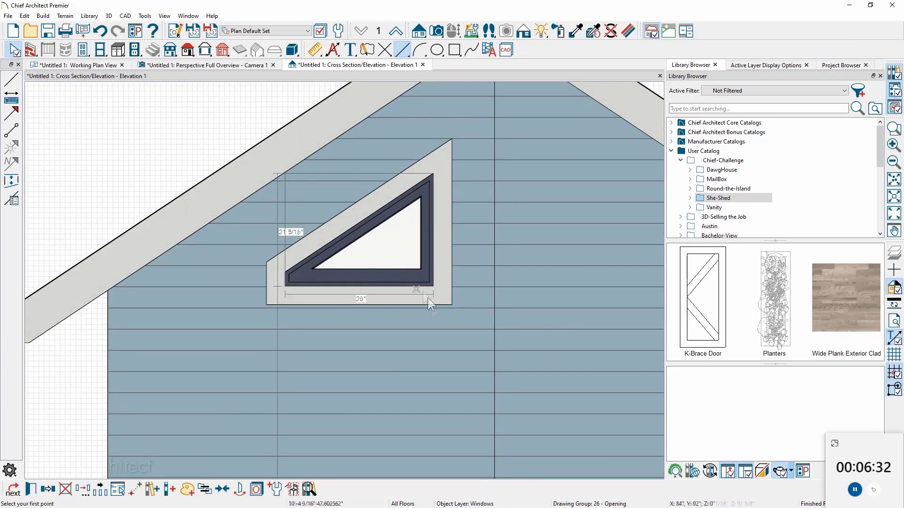
left_click(451, 305)
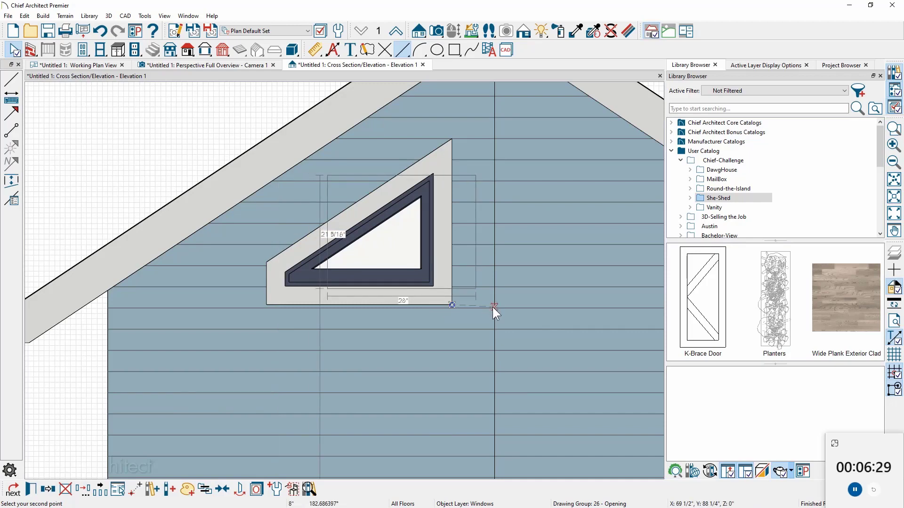
left_click(493, 307)
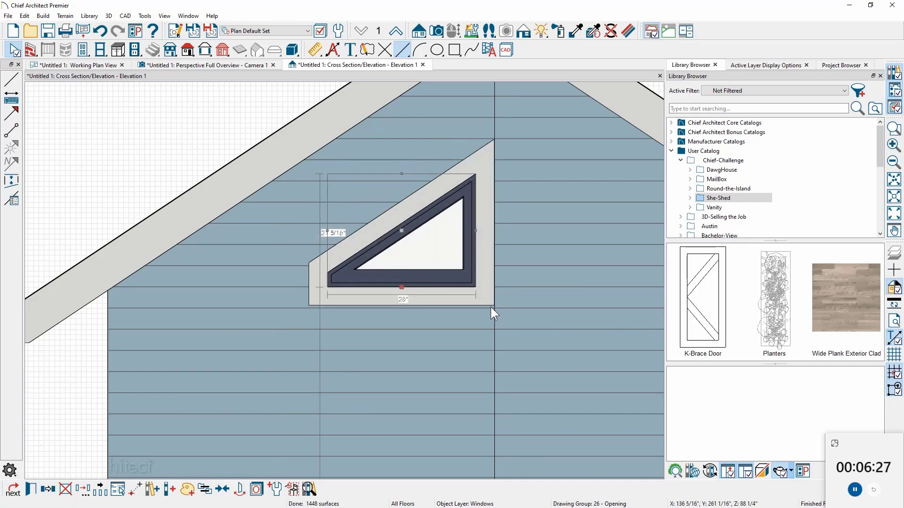
Copy the triangular window 32" toward the lower eave, away from the centerline
scroll(491, 307, "down", 2)
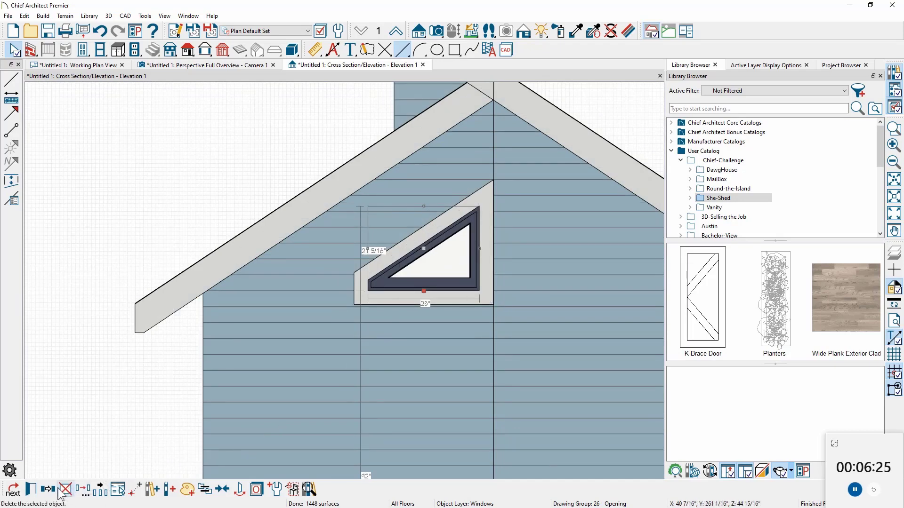
left_click(48, 491)
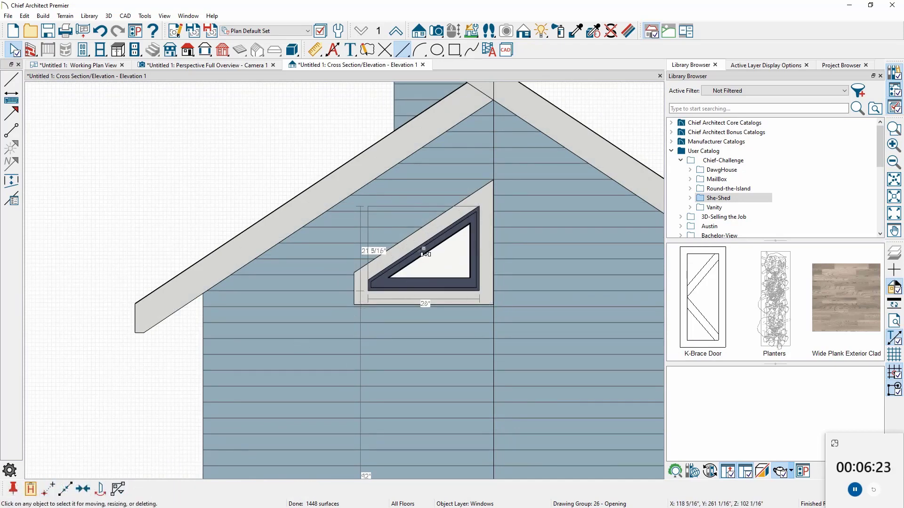
left_click_drag(424, 248, 286, 246)
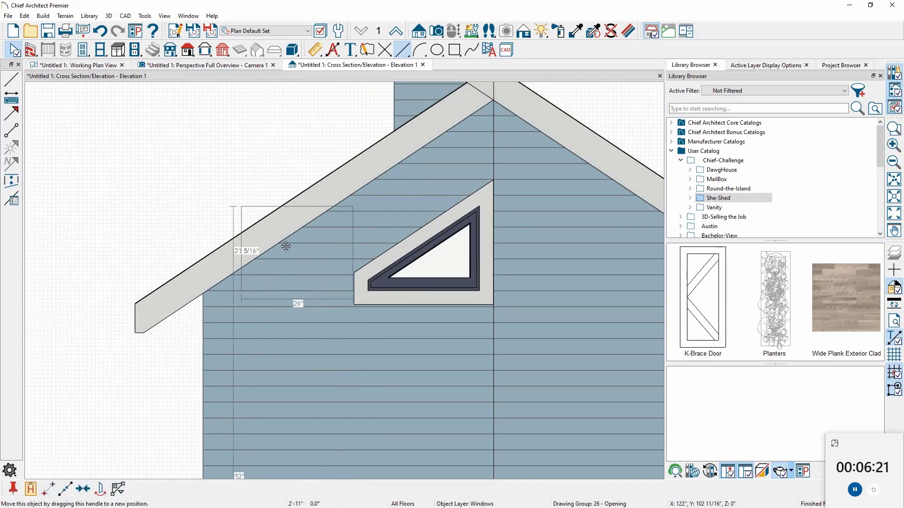
key("Tab")
type("32")
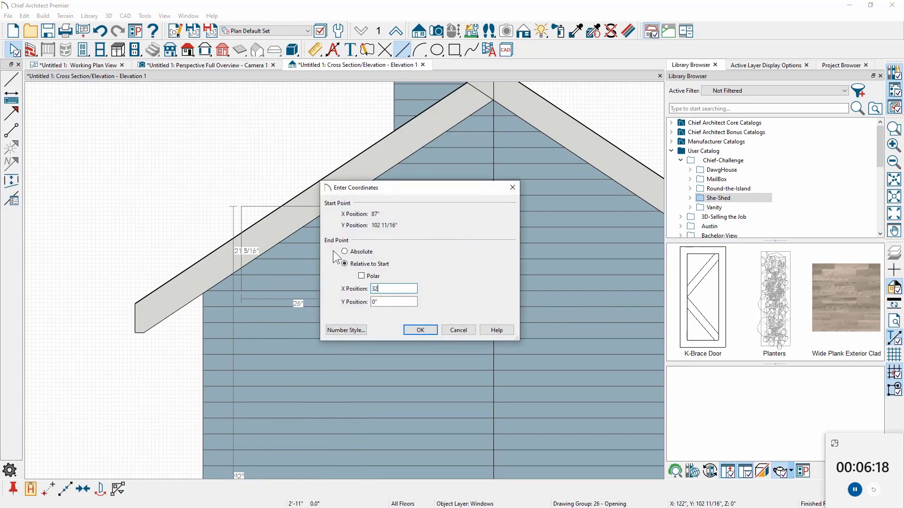
key("Return")
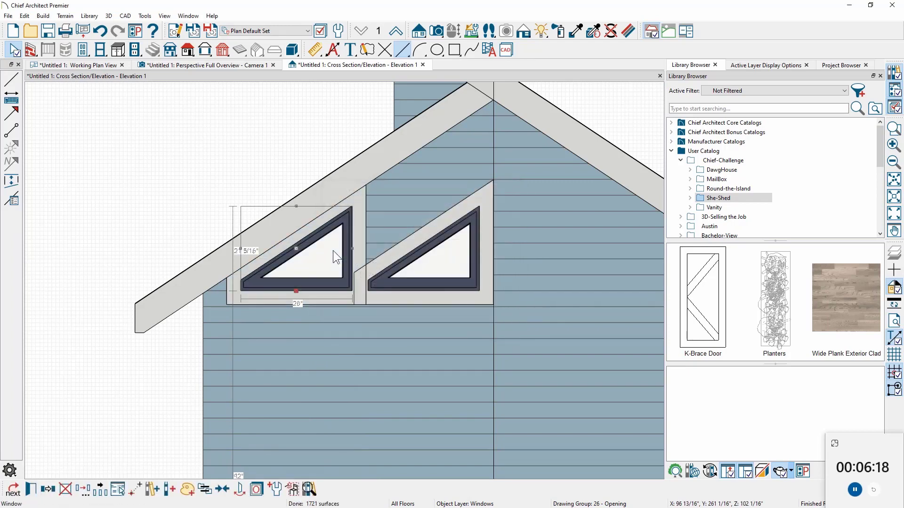
Stretch the window beside the centerline upward to a height of 42", keeping its sloped top under the roof
left_click(459, 286)
left_click_drag(421, 208, 418, 111)
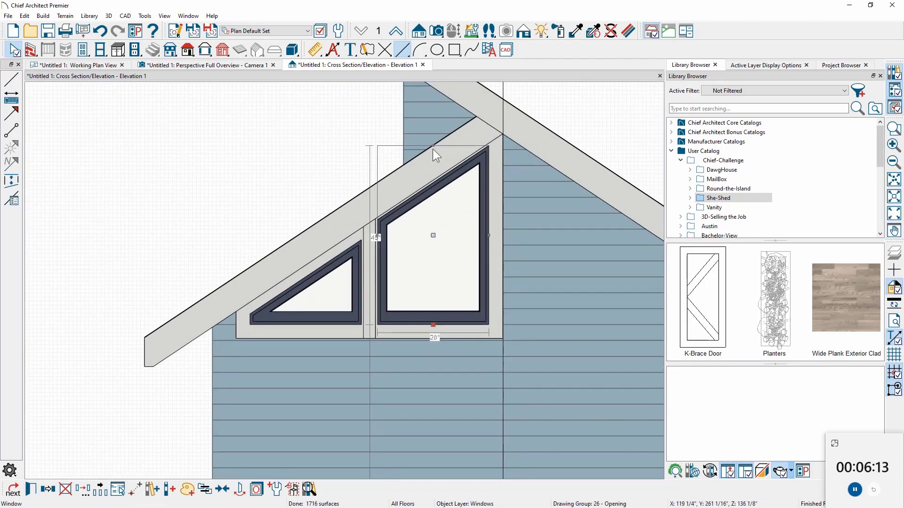
left_click_drag(434, 149, 434, 159)
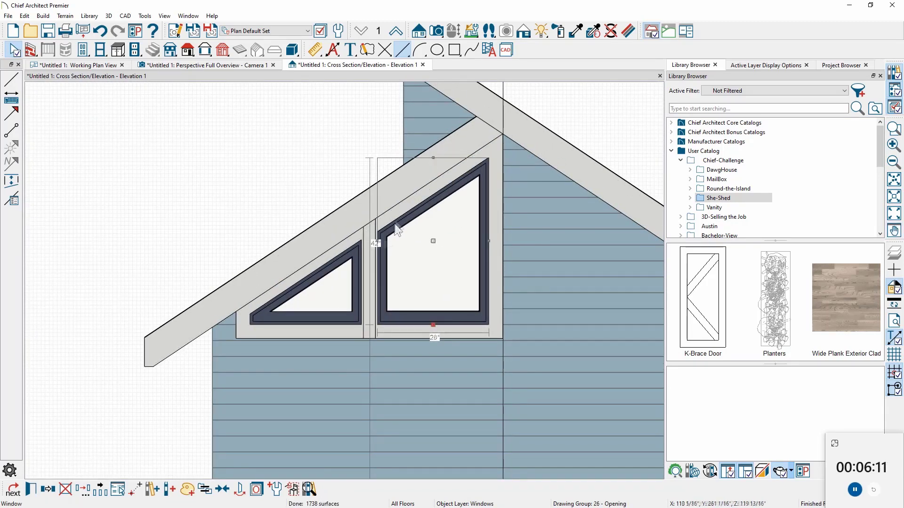
Select both gable windows and create mirrored copies of them across the vertical centerline
left_click(332, 282, "shift")
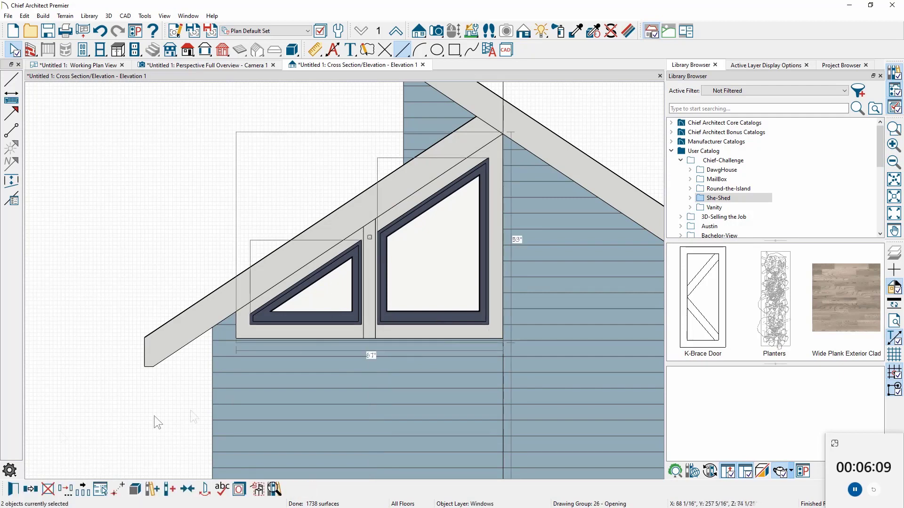
left_click(51, 464)
scroll(50, 464, "down", 1)
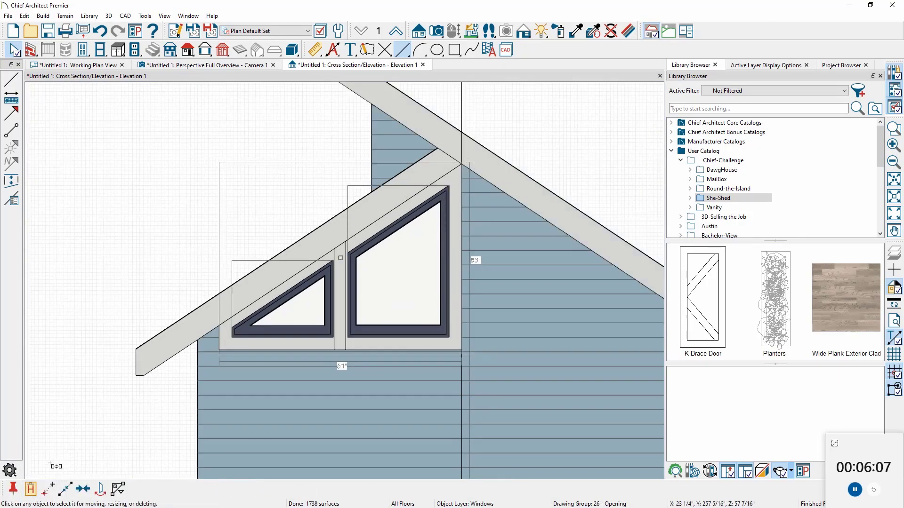
scroll(51, 464, "down", 1)
left_click(100, 494)
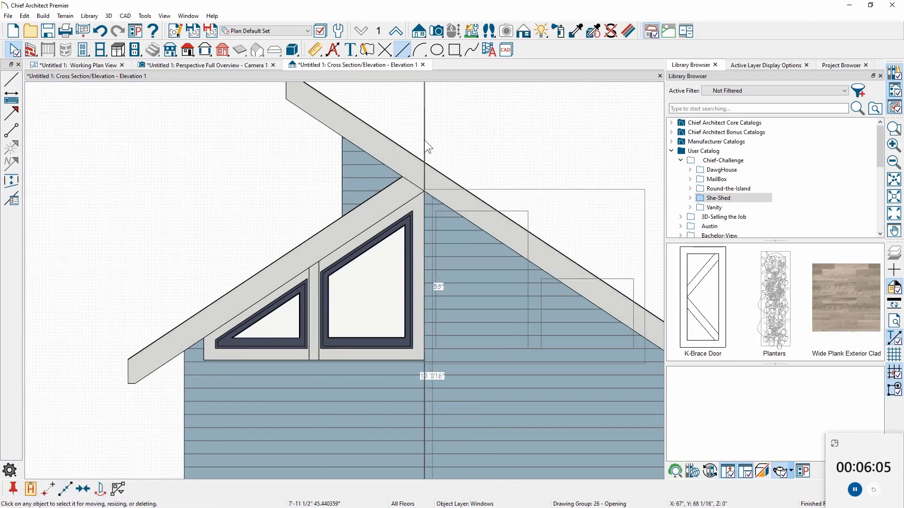
left_click(424, 140)
left_click(409, 149)
scroll(408, 153, "down", 2)
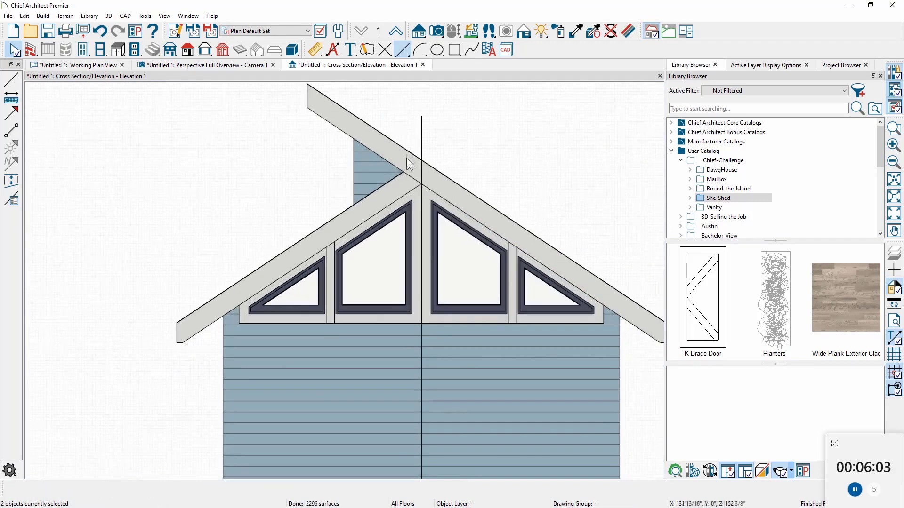
Choose the barn door as the door type for placement in the front wall
middle_click_drag(396, 202, 391, 166)
scroll(387, 170, "down", 1)
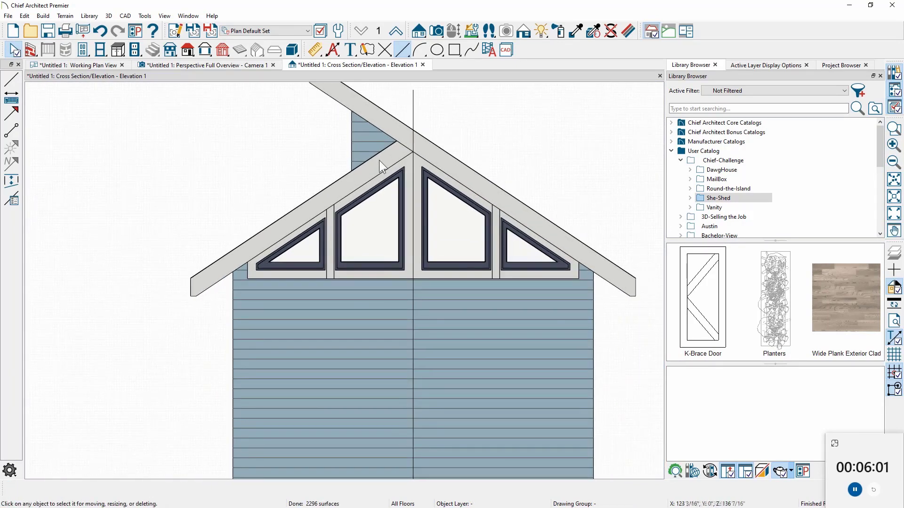
left_click(83, 49)
left_click(11, 215)
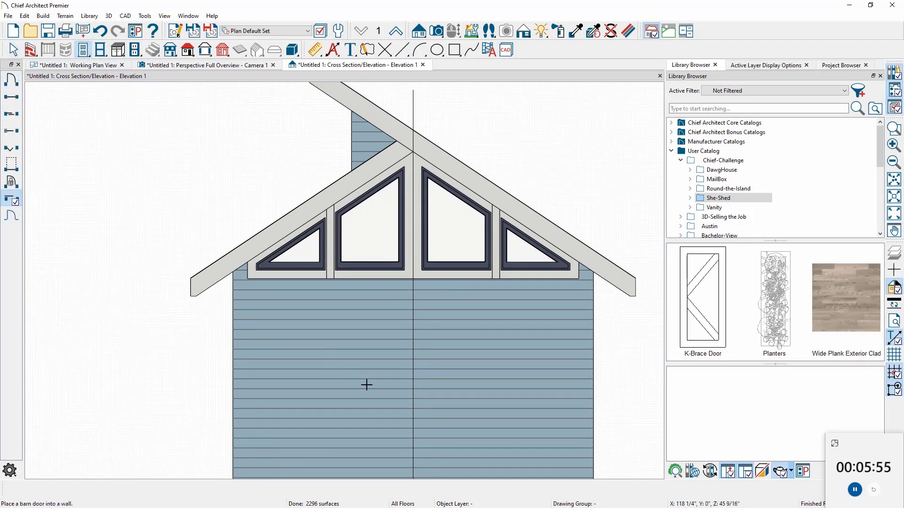
Select all four gable windows and edit their shared vertical stacking level
key("space")
left_click(513, 255)
left_click(428, 245, "shift")
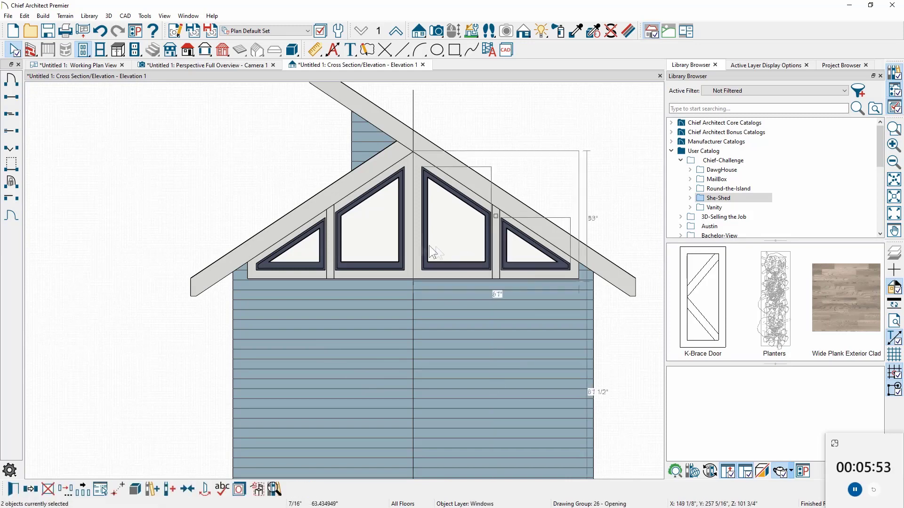
left_click(385, 242, "shift")
left_click(308, 251, "shift")
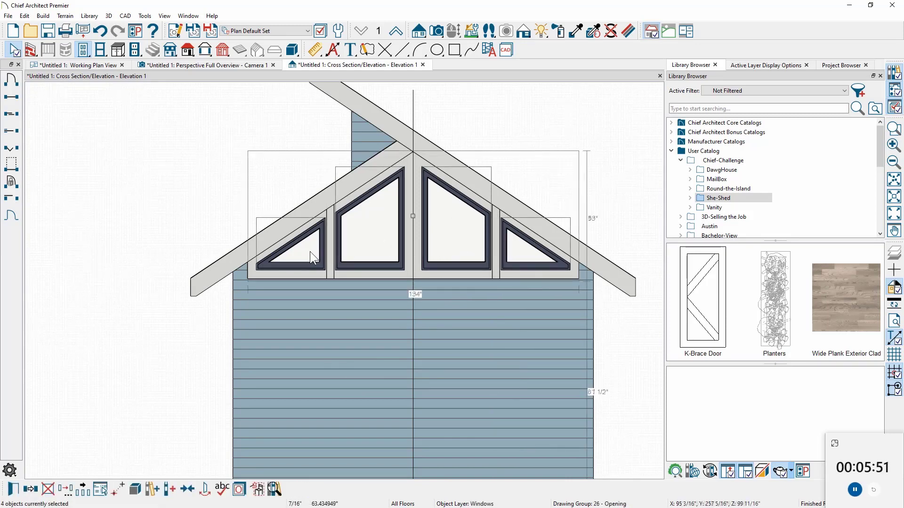
double_click(310, 250)
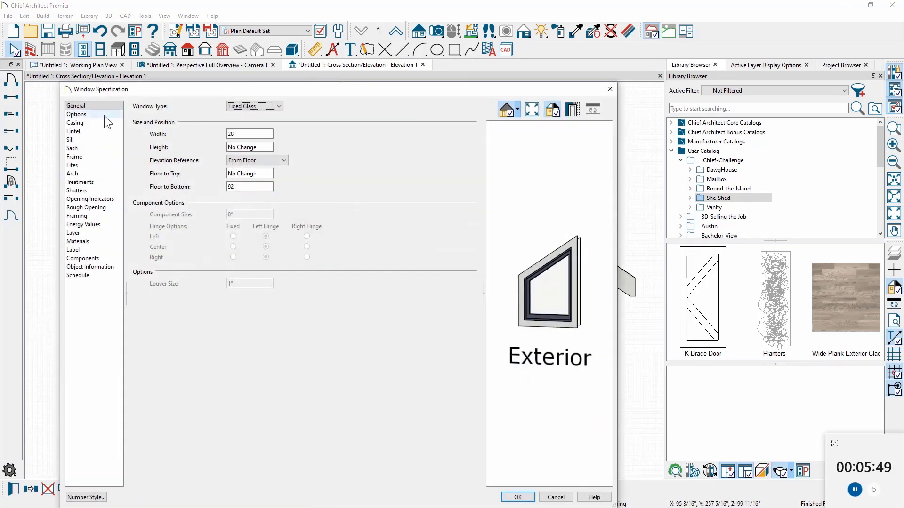
left_click(103, 115)
left_click(178, 231)
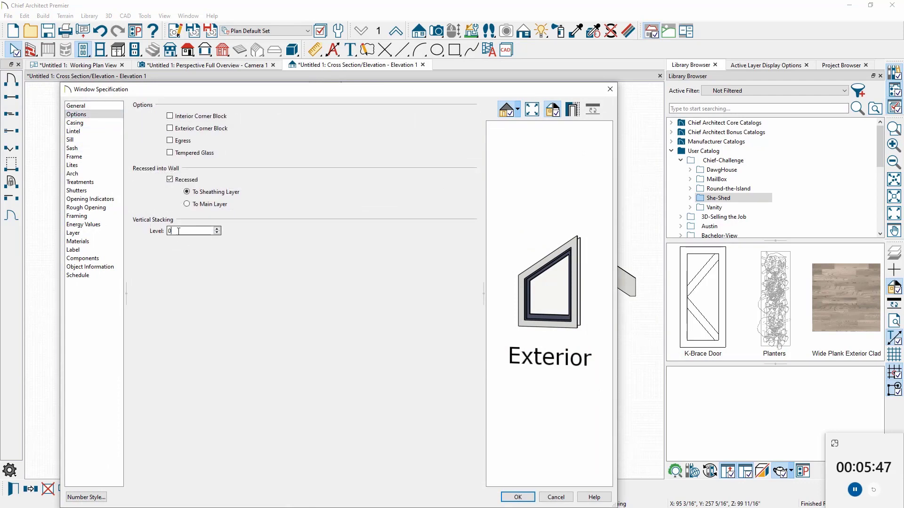
left_click(520, 498)
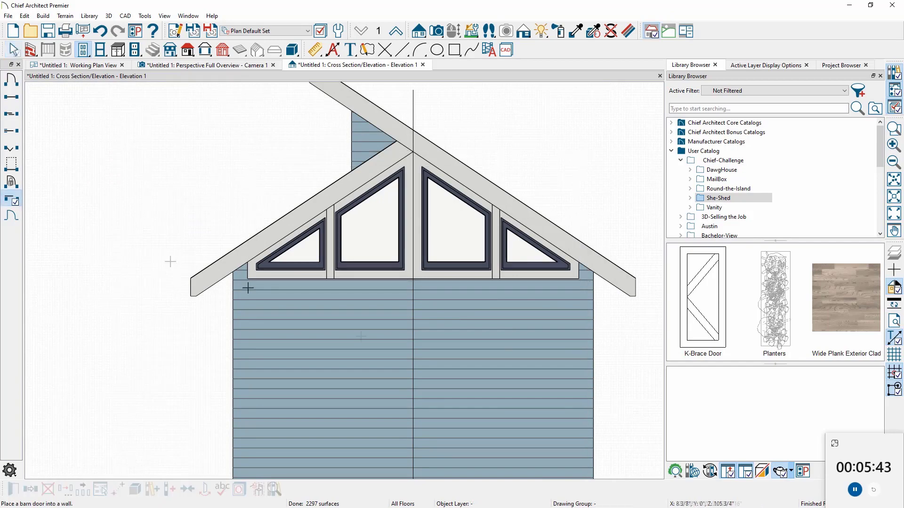
Place a barn door in the front wall below the gable windows, just left of the centerline
left_click(371, 375)
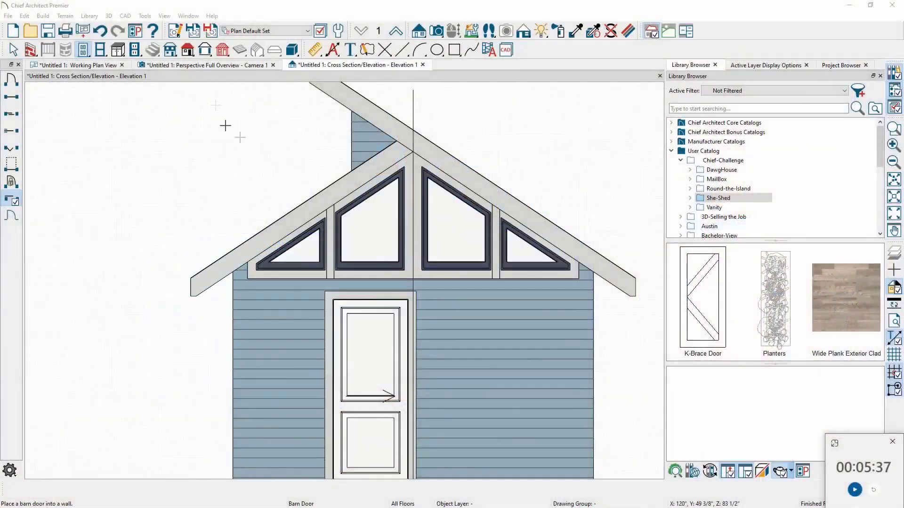
Inspect the vertical stacking level of the leftmost front gable window in the working plan view, then close its specification unchanged
left_click(94, 65)
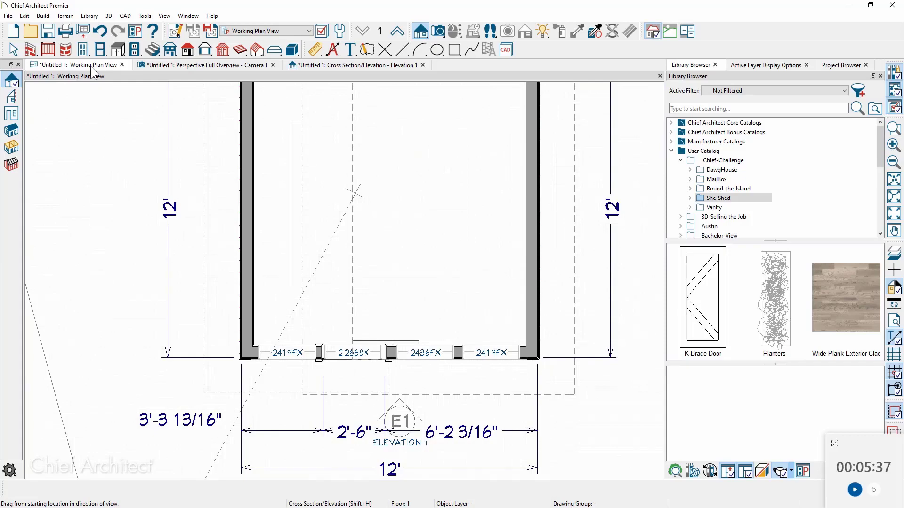
left_click(396, 34)
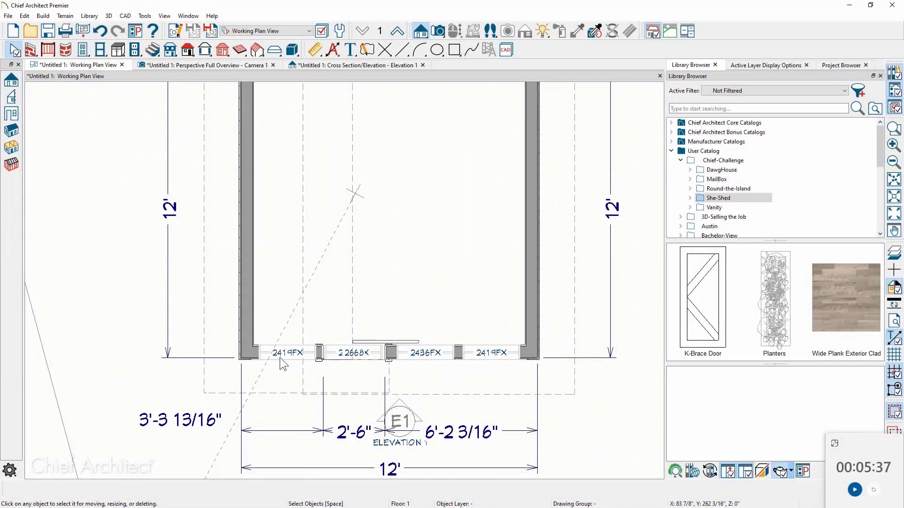
double_click(280, 357)
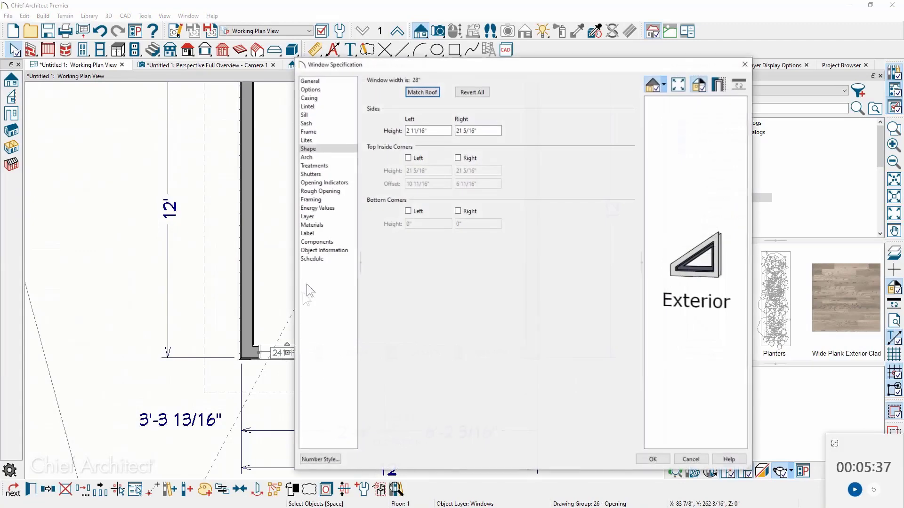
left_click(310, 90)
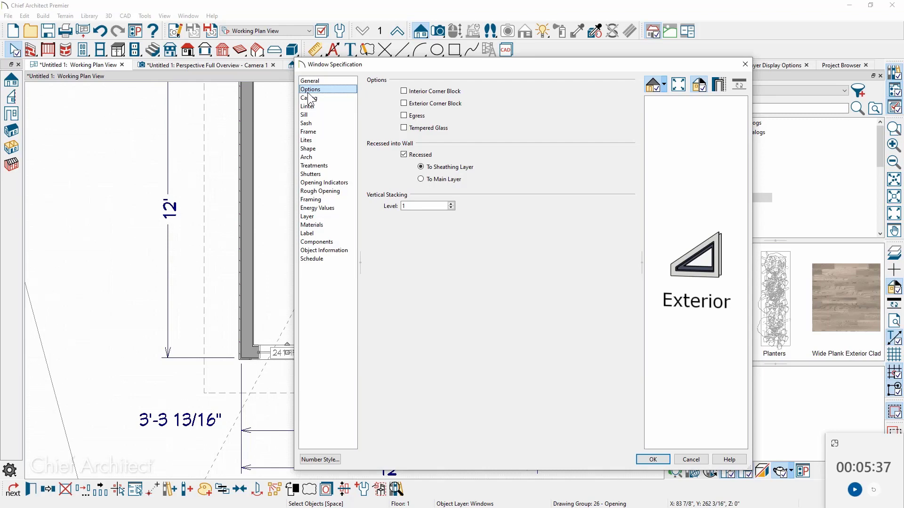
left_click(745, 65)
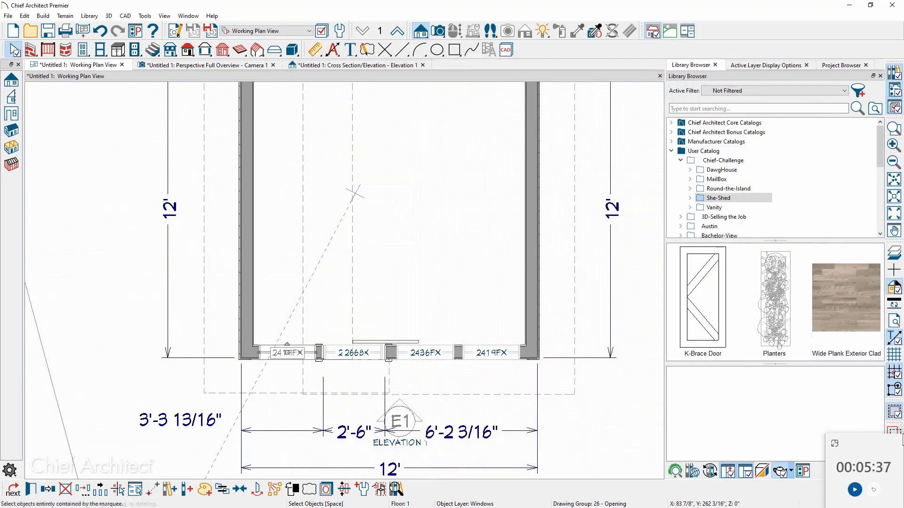
left_click(854, 491)
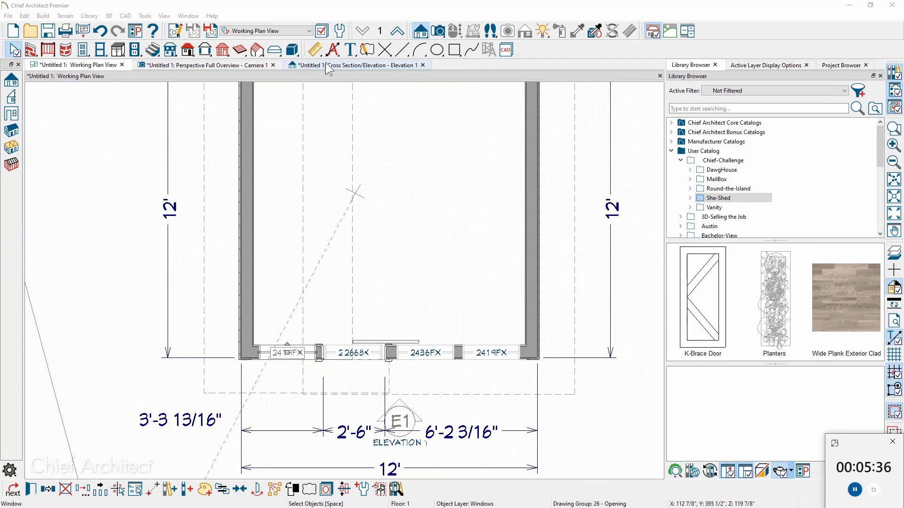
In the perspective camera view, flip the barn door so it hangs on the exterior side of the front wall
left_click(207, 65)
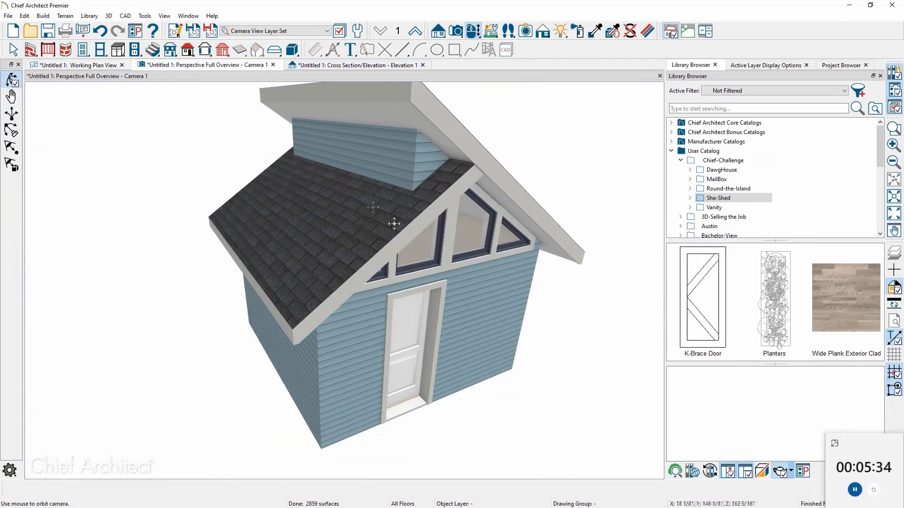
left_click_drag(510, 327, 366, 329)
key("space")
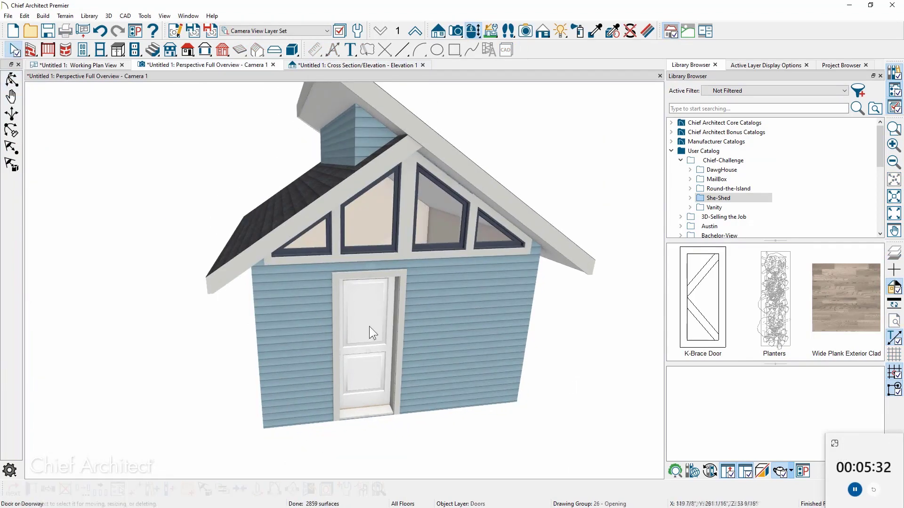
left_click(369, 327)
left_click(293, 490)
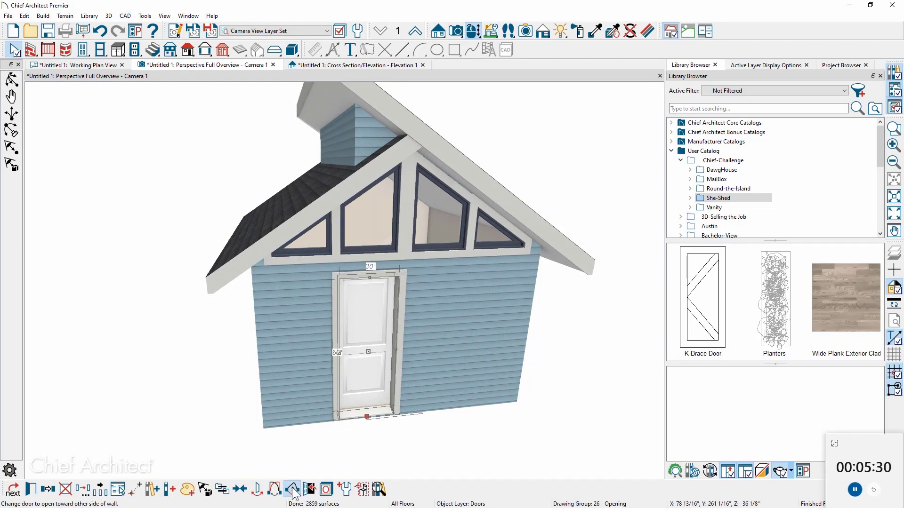
Widen the barn door to 40", centered in the front wall, and apply the K-Brace Door style to it
mouse_move(397, 351)
left_mouse_down()
mouse_move(422, 353)
mouse_move(414, 354)
left_mouse_up()
left_click(703, 301)
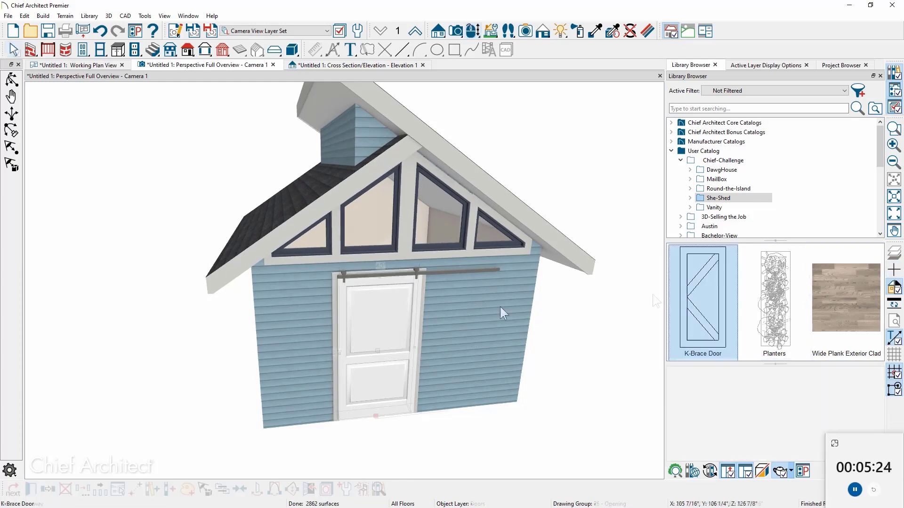
left_click(379, 336)
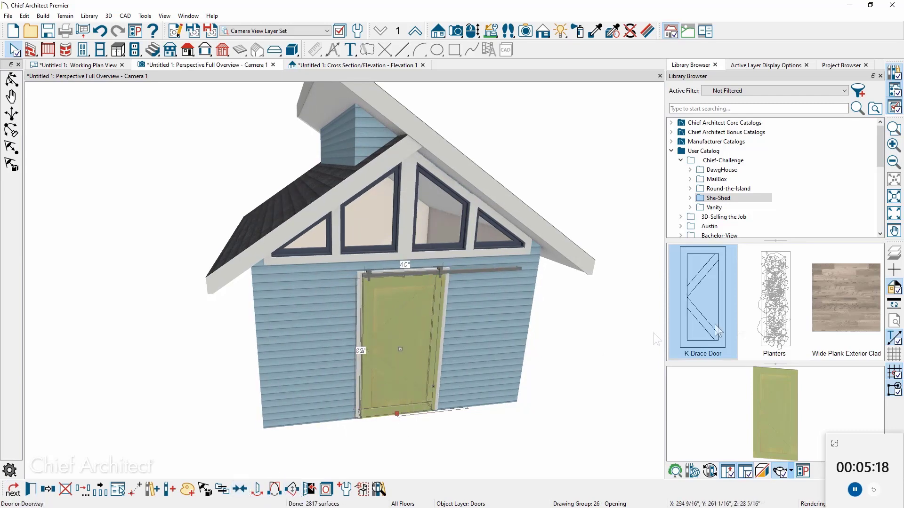
Paint all exterior walls of the shed with the Wide Plank Exterior Cladding material
left_click(853, 311)
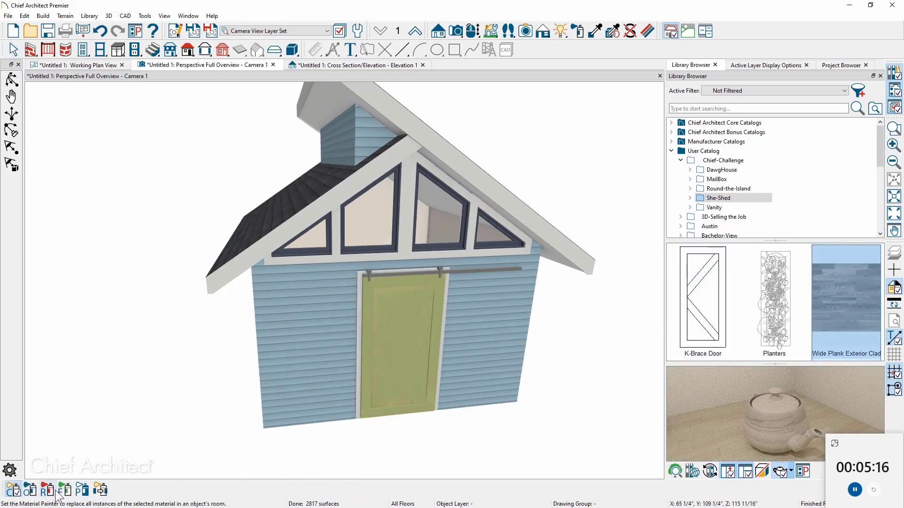
left_click(81, 491)
left_click(313, 383)
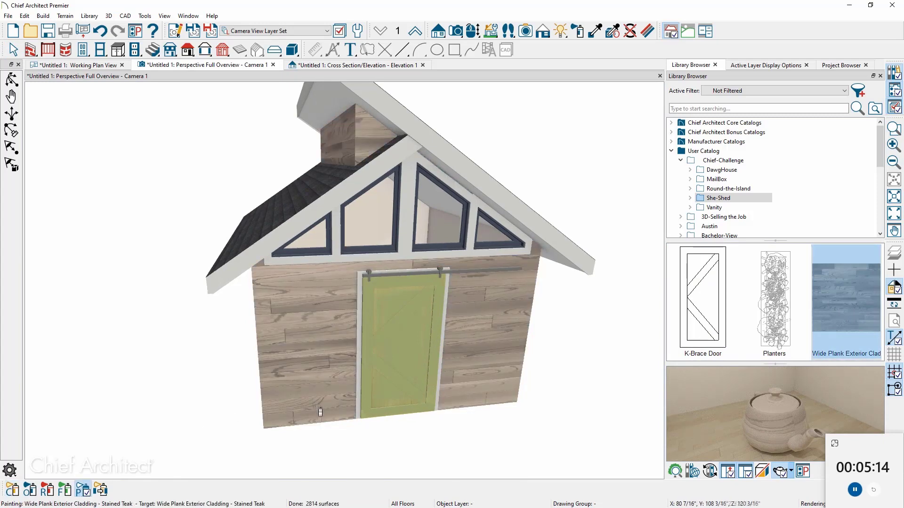
middle_click_drag(319, 410, 328, 448, "alt")
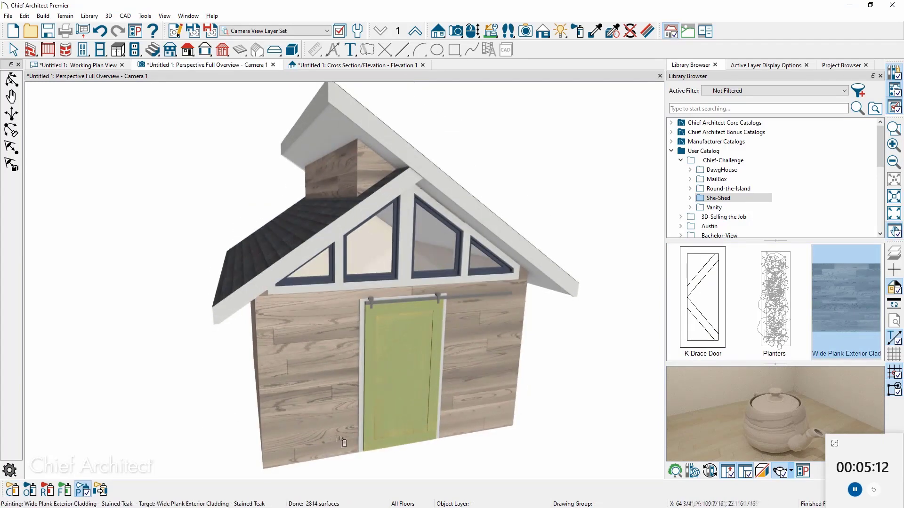
key("Escape")
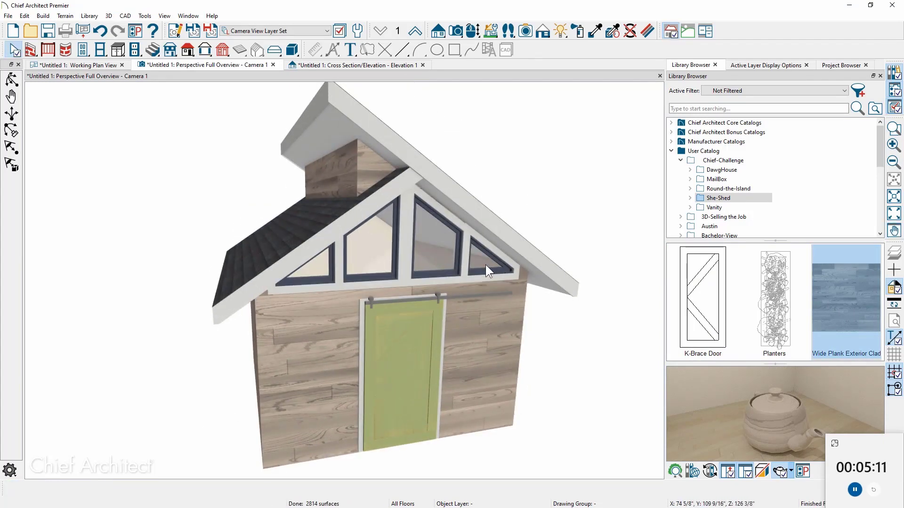
Select all four front gable windows and create reflected copies of them in the back wall
left_click(429, 254)
left_click(321, 270, "shift")
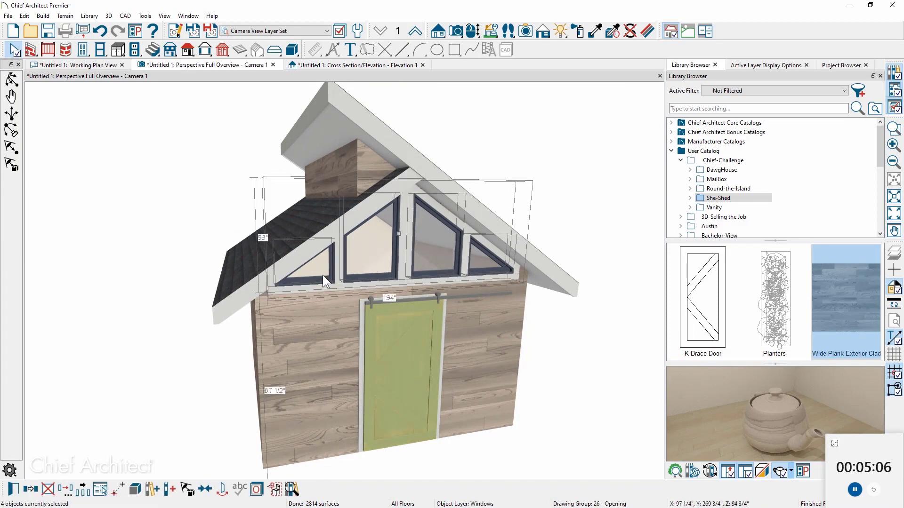
left_click(31, 490)
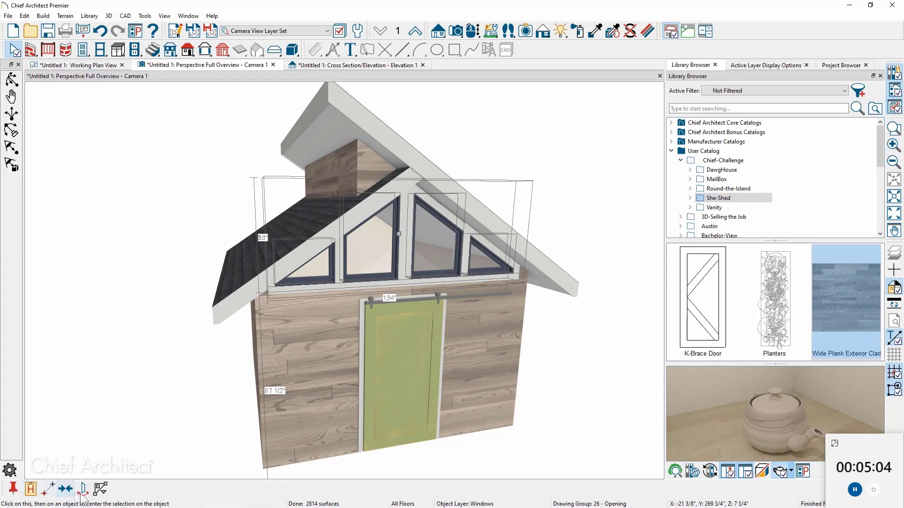
middle_click_drag(590, 389, 419, 405)
left_click(419, 403)
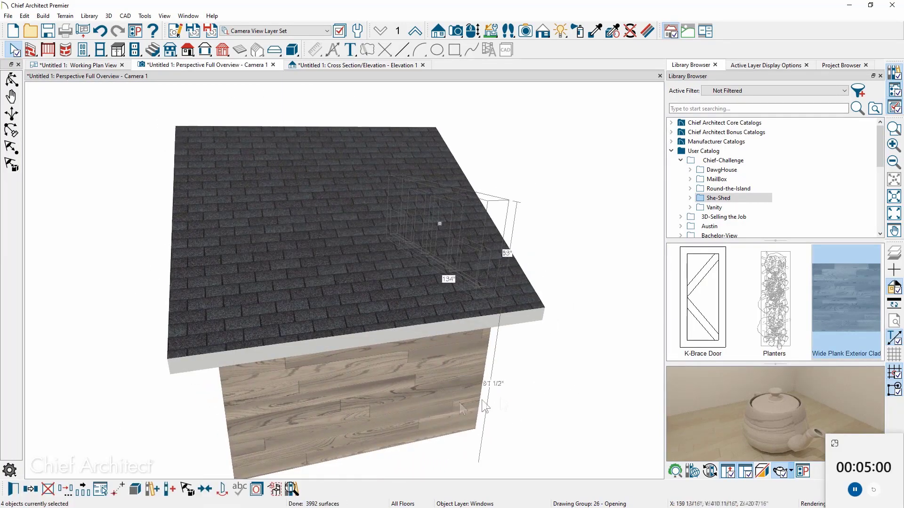
middle_click_drag(482, 400, 327, 402)
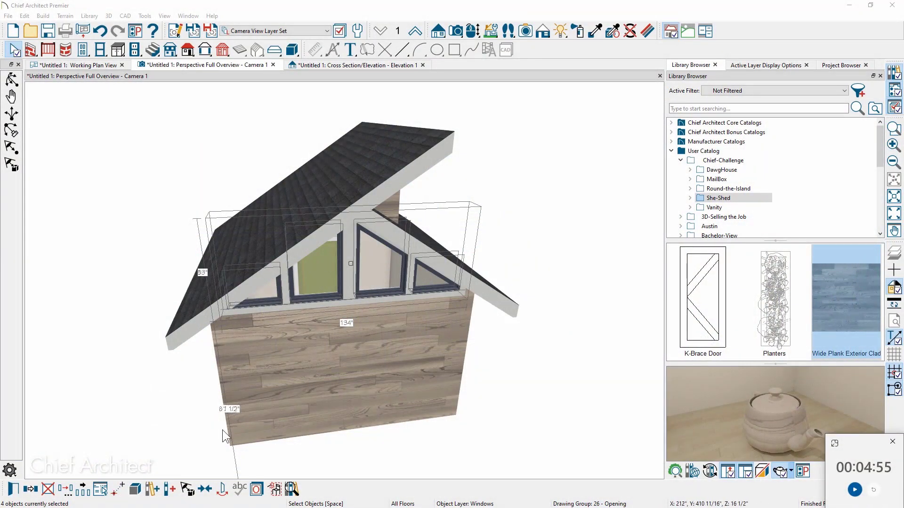
Place a standard window near one end of the clerestory wall between the two roof planes
middle_click_drag(219, 426, 251, 427)
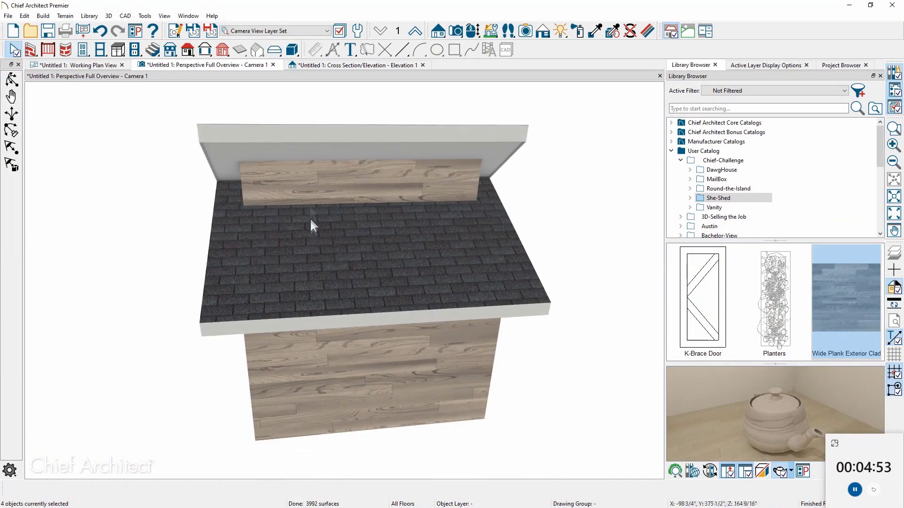
left_click(100, 49)
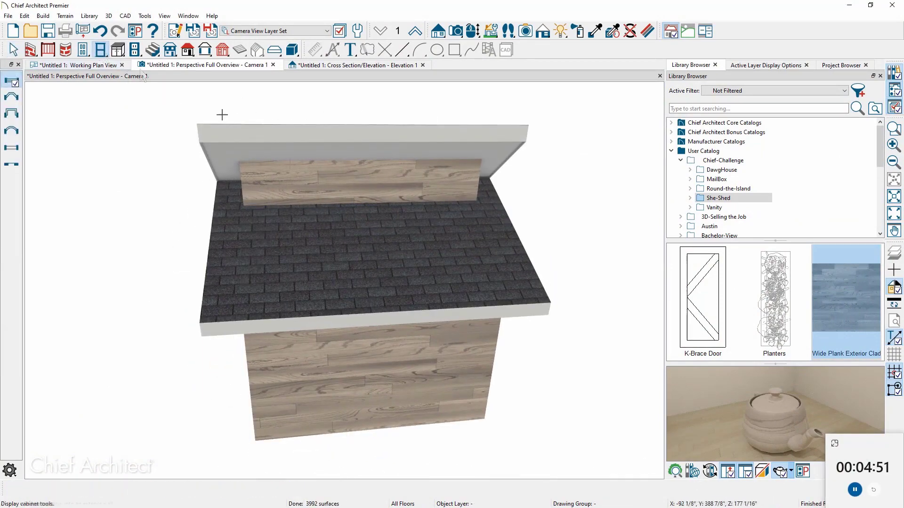
left_click(293, 181)
left_click(298, 183)
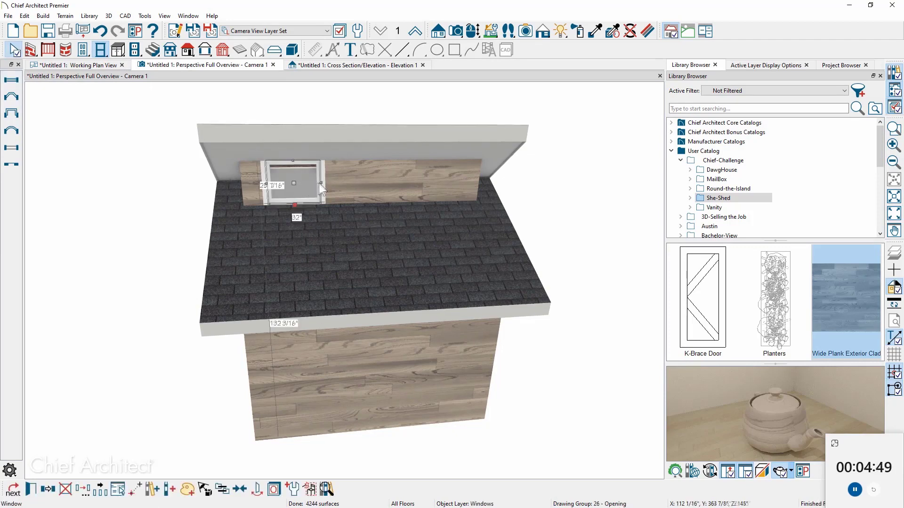
Set the clerestory window's width to 40", height to 20" and floor-to-bottom distance to 2.25"
double_click(321, 181)
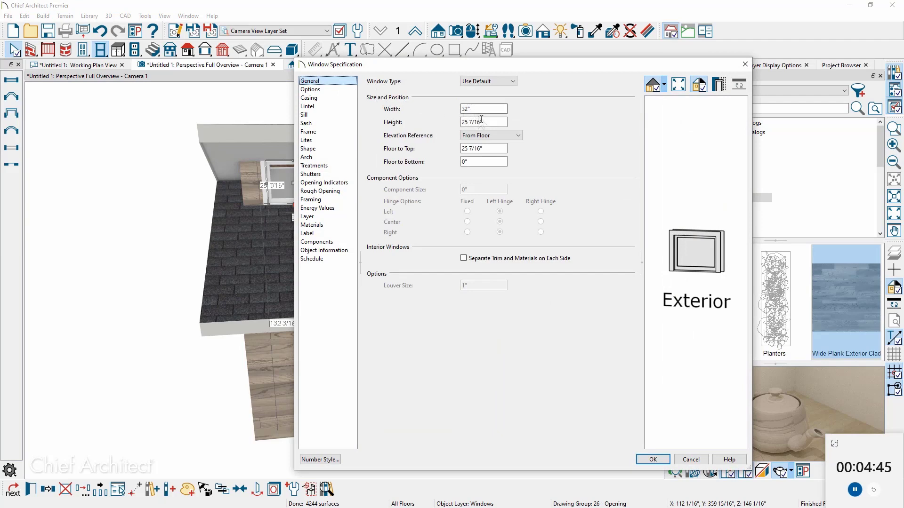
double_click(485, 110)
type("40")
key("Tab")
type("20")
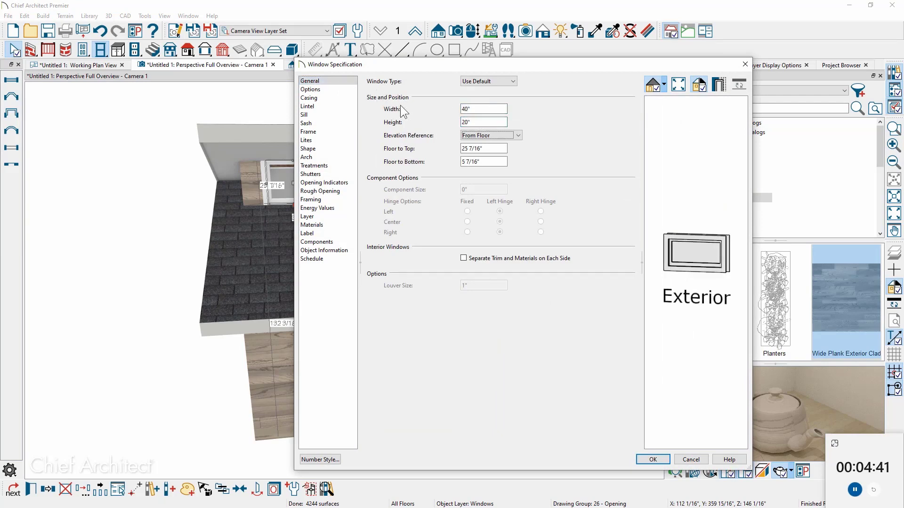
key("Tab")
key("Tab")
type("2.25")
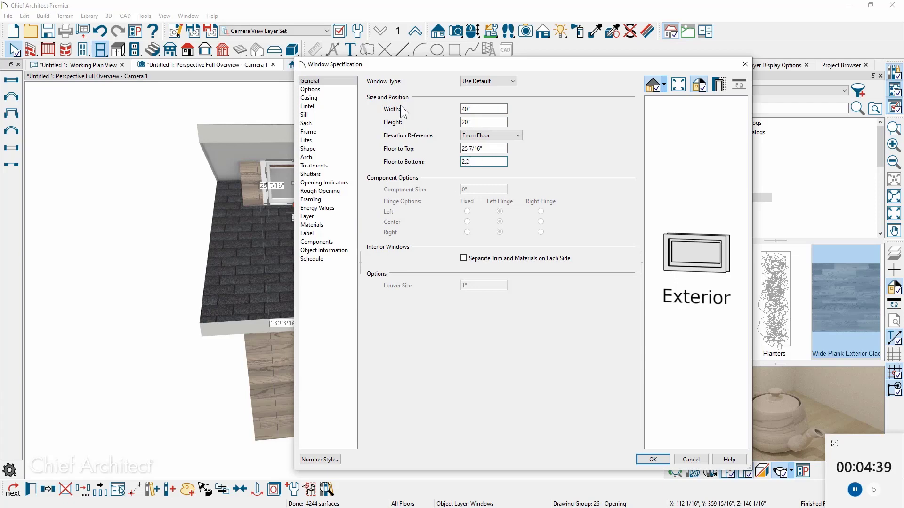
left_click(659, 459)
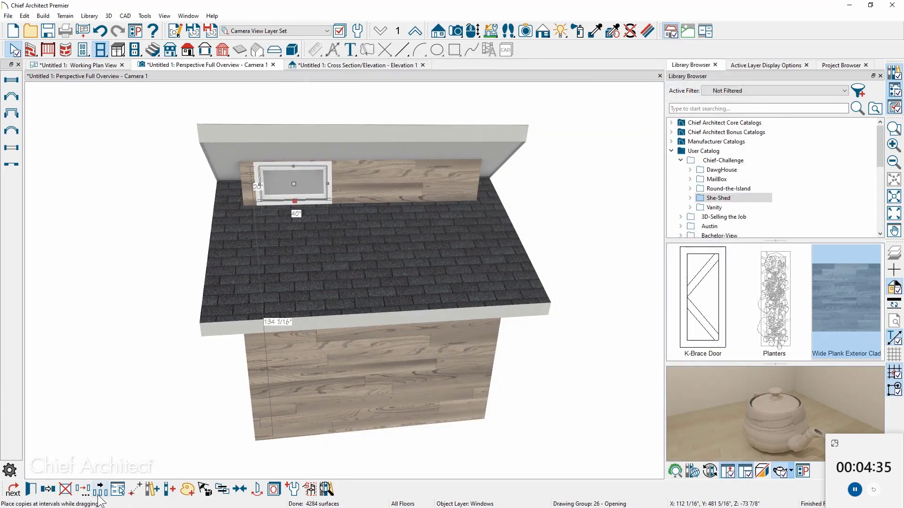
Create two more copies of the clerestory window along the wall using multiple copy with a 42" offset
left_click(100, 492)
left_click(48, 490)
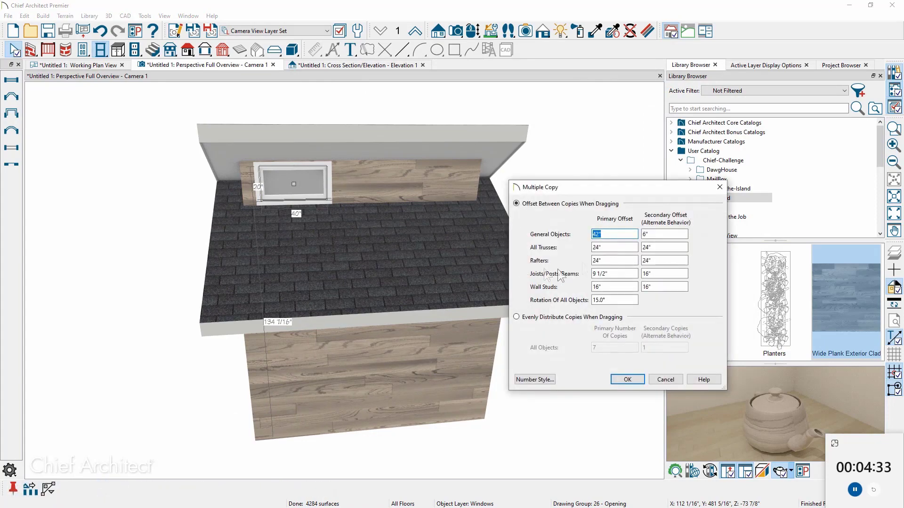
left_click(627, 380)
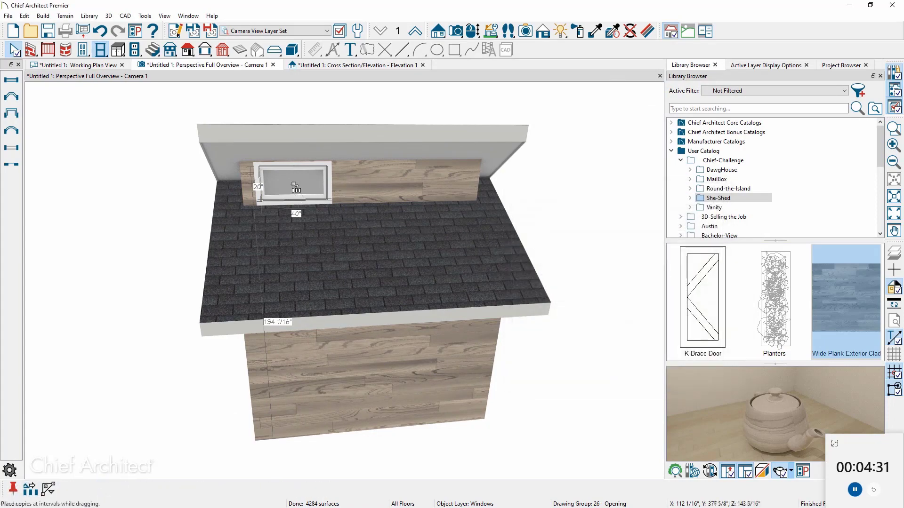
left_click_drag(293, 184, 429, 185)
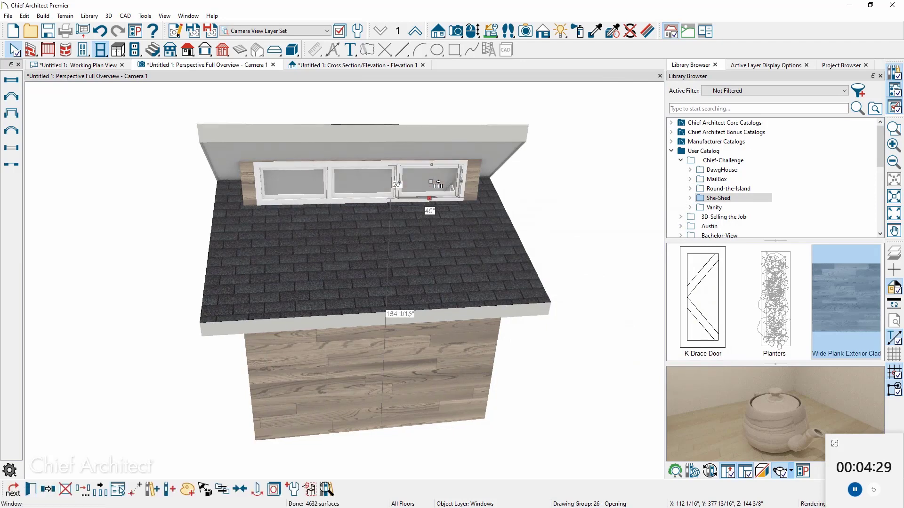
left_click(306, 192)
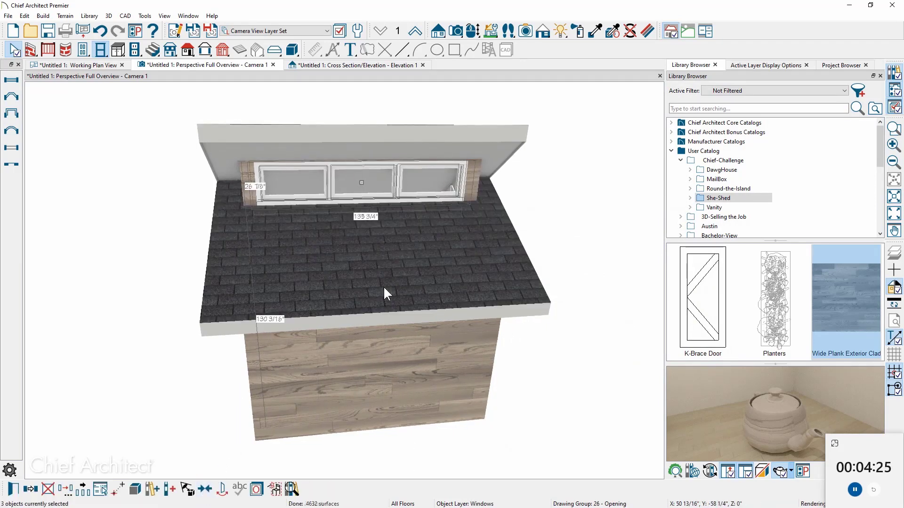
middle_click_drag(312, 338, 321, 322)
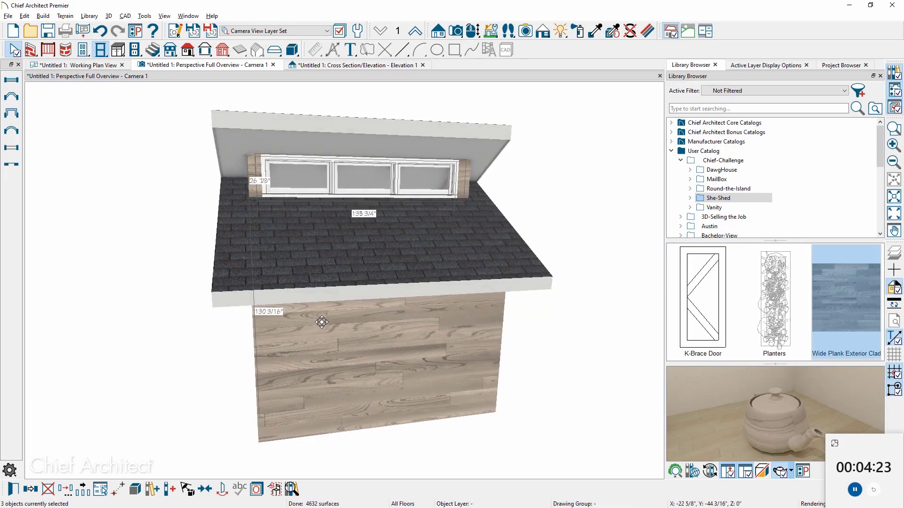
left_click(166, 106)
Place a standard window near one end of the side wall below the lower roof and make it a Double Casement
left_click(101, 49)
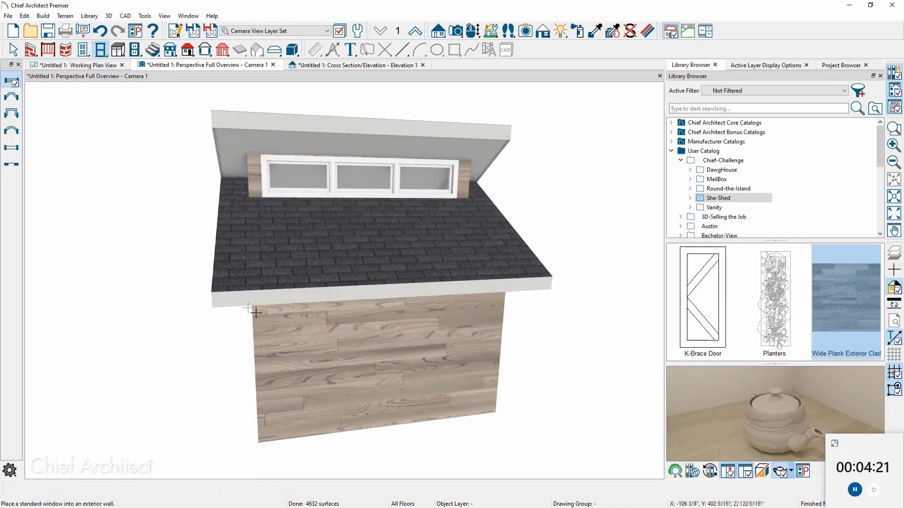
left_click(311, 339)
double_click(311, 339)
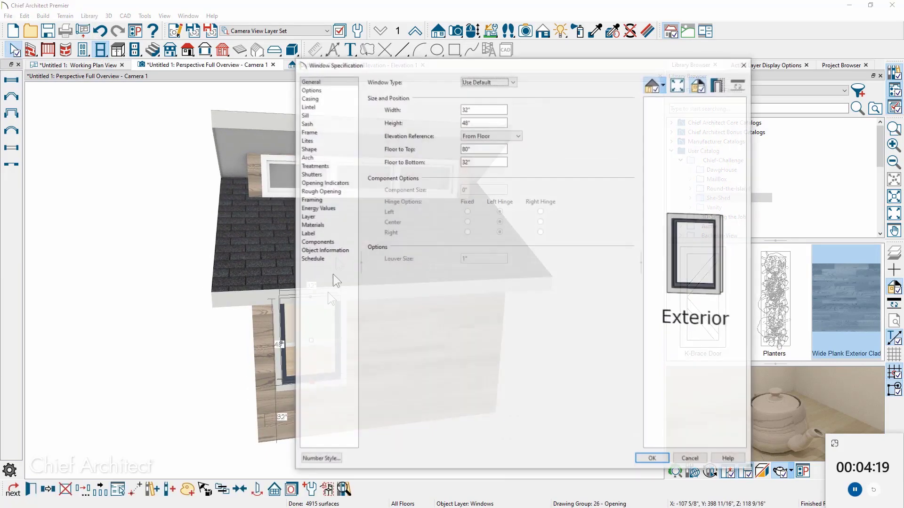
left_click(486, 82)
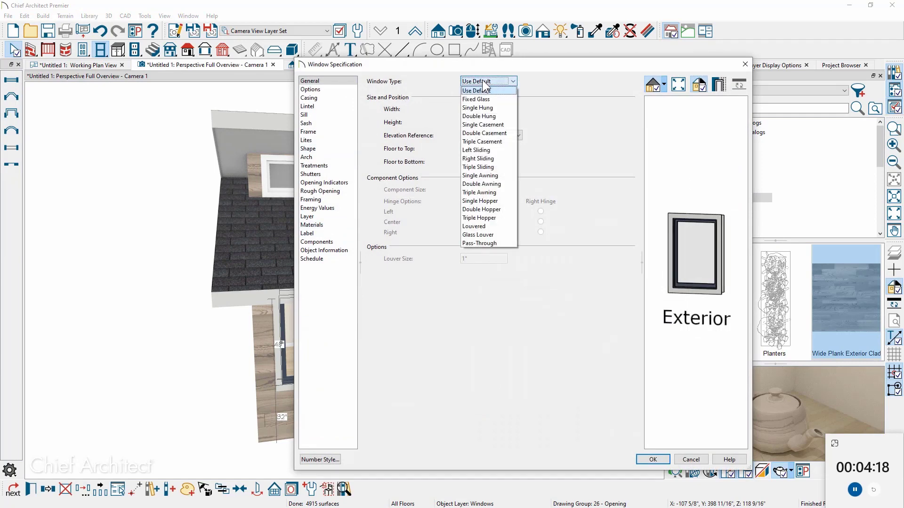
left_click(497, 133)
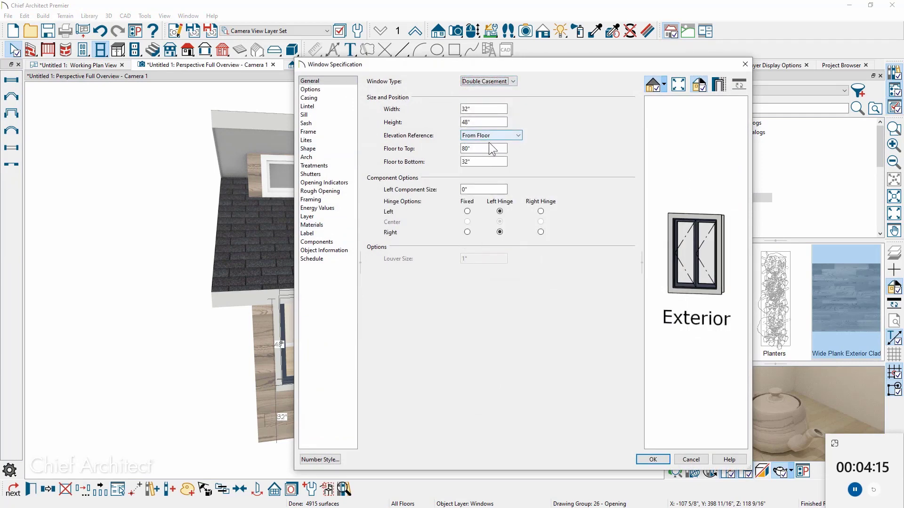
Set the casement window's width to 36" and its floor-to-bottom distance to 36"
double_click(478, 109)
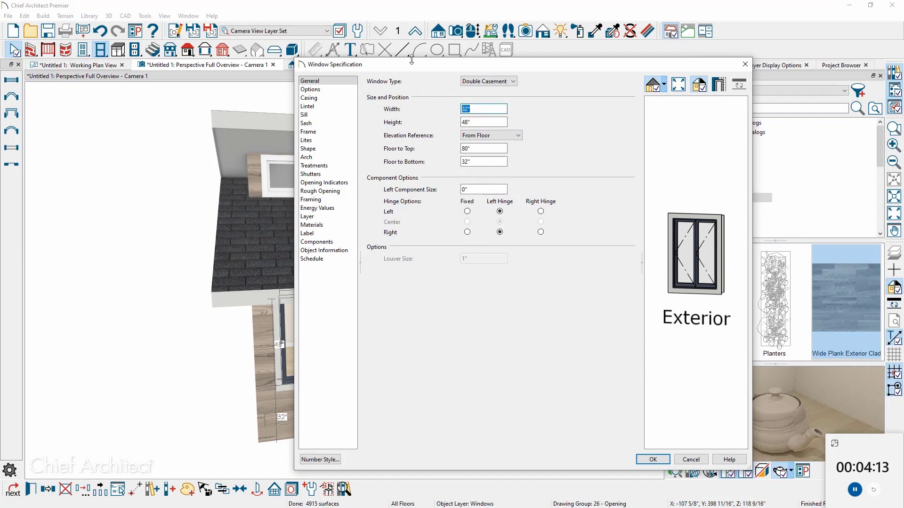
double_click(492, 160)
type("36")
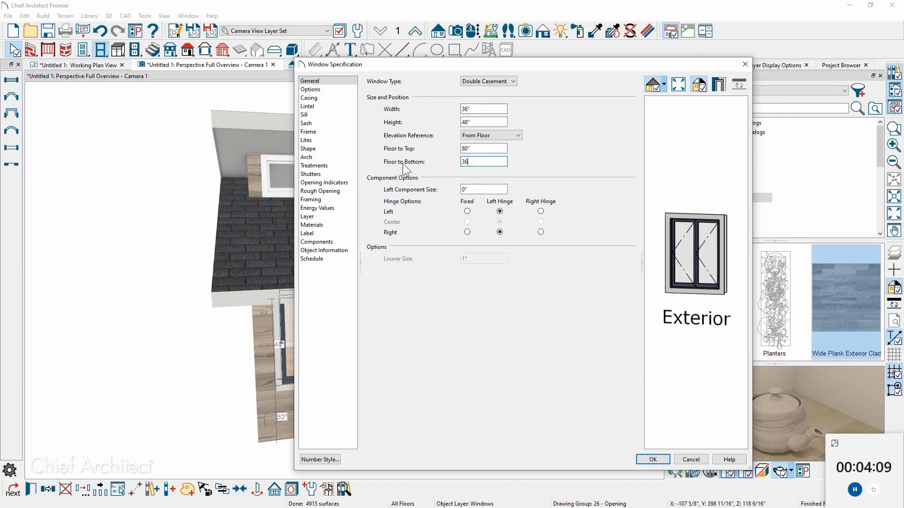
left_click(654, 459)
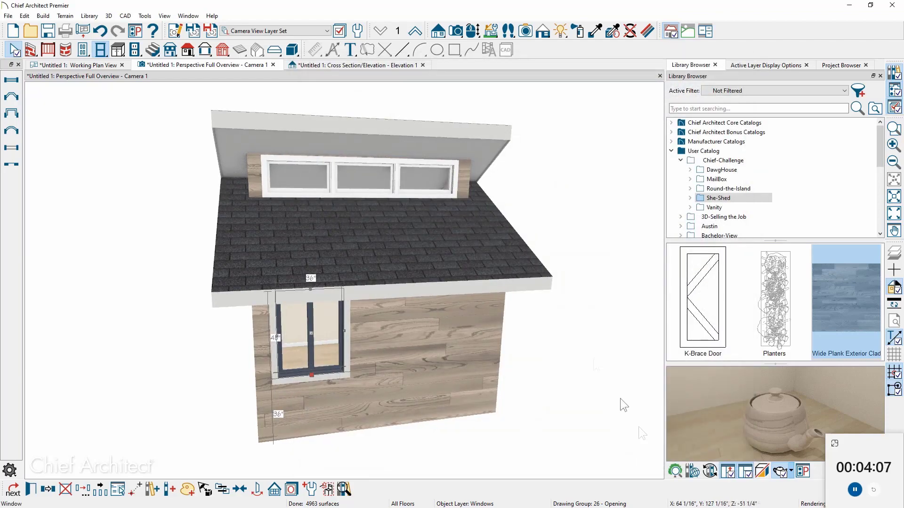
In the working plan view, position the casement window 2'-3" from the back corner of its wall
left_click(106, 65)
middle_click_drag(155, 190, 183, 304)
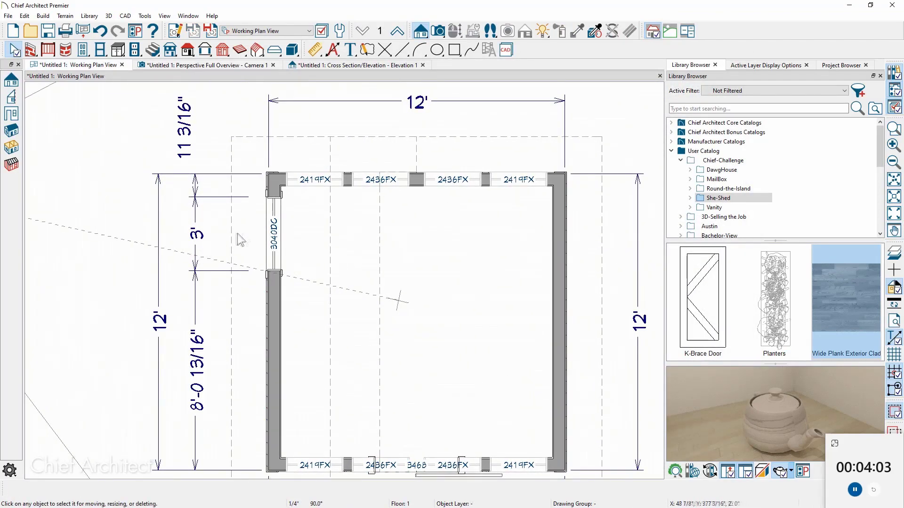
left_click(274, 233)
left_click(184, 142)
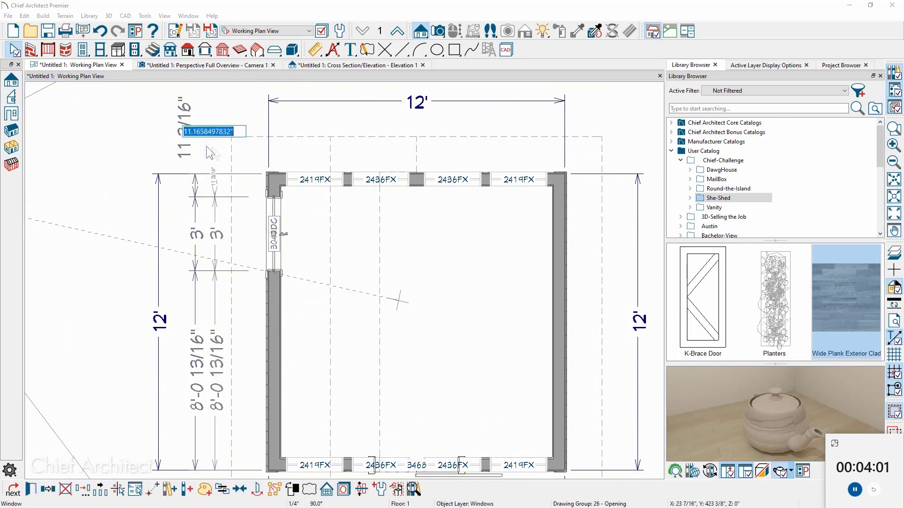
type("2")
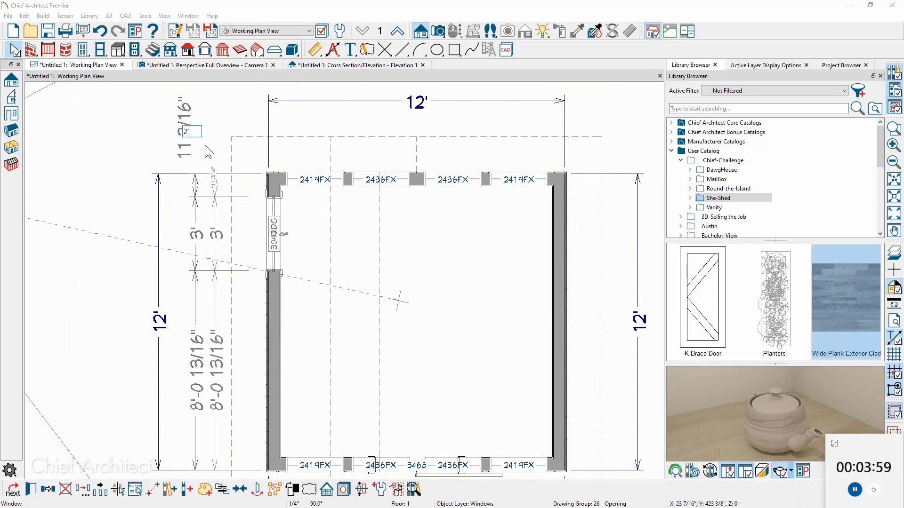
type("'")
key("Return")
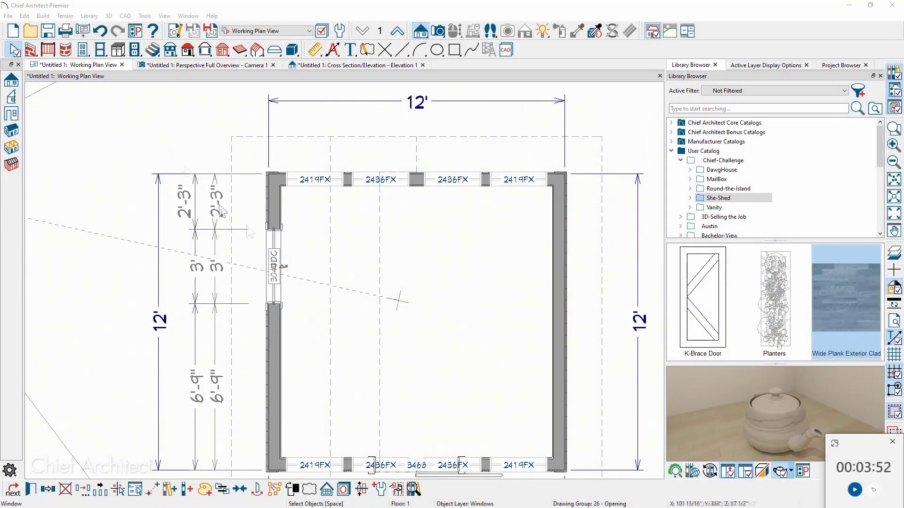
In the Plan Dimension Defaults, make automatic exterior dimensions locate the centers of openings instead of their sides
left_click(176, 32)
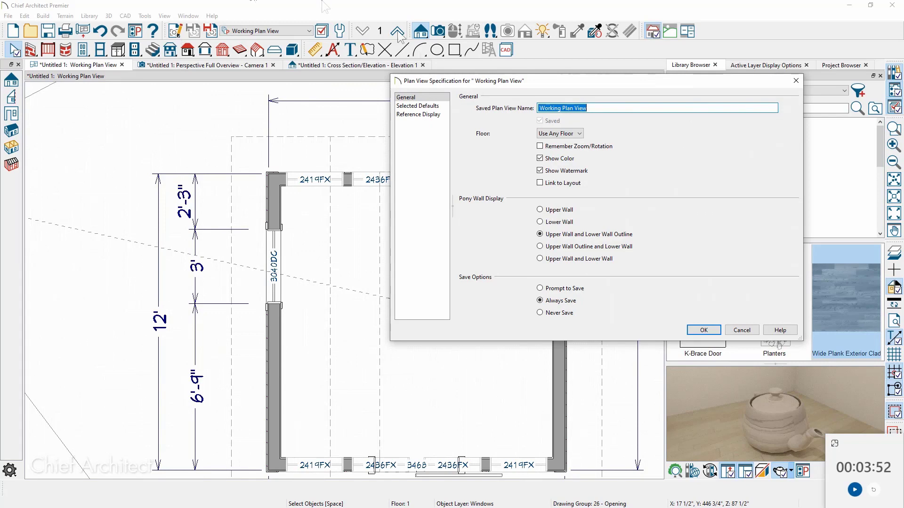
left_click(419, 106)
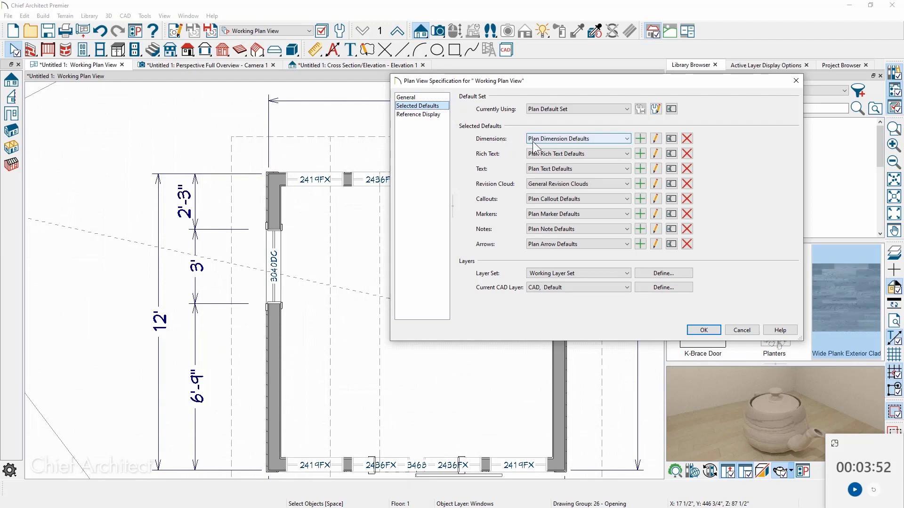
left_click(654, 139)
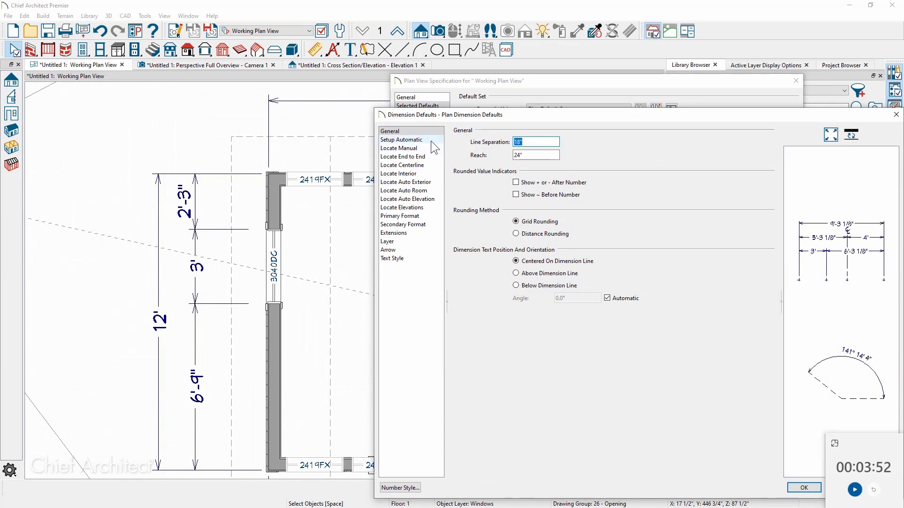
left_click(435, 183)
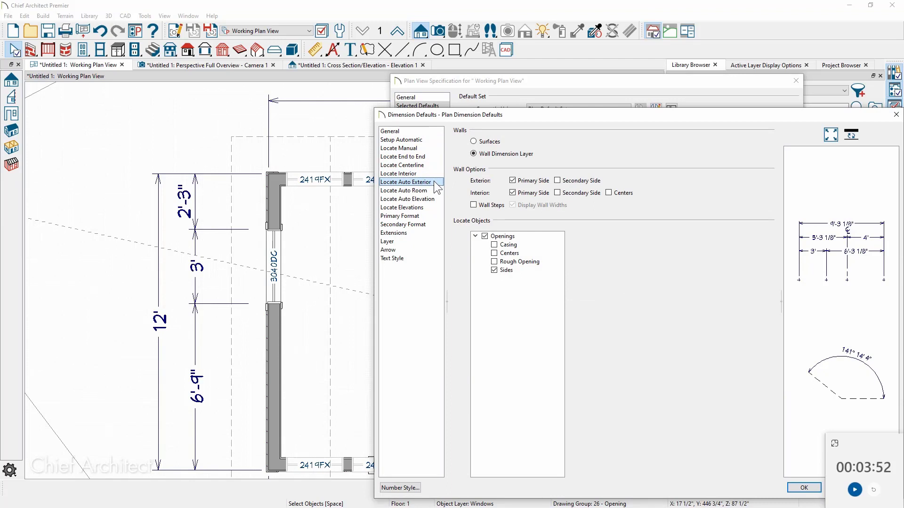
left_click(494, 271)
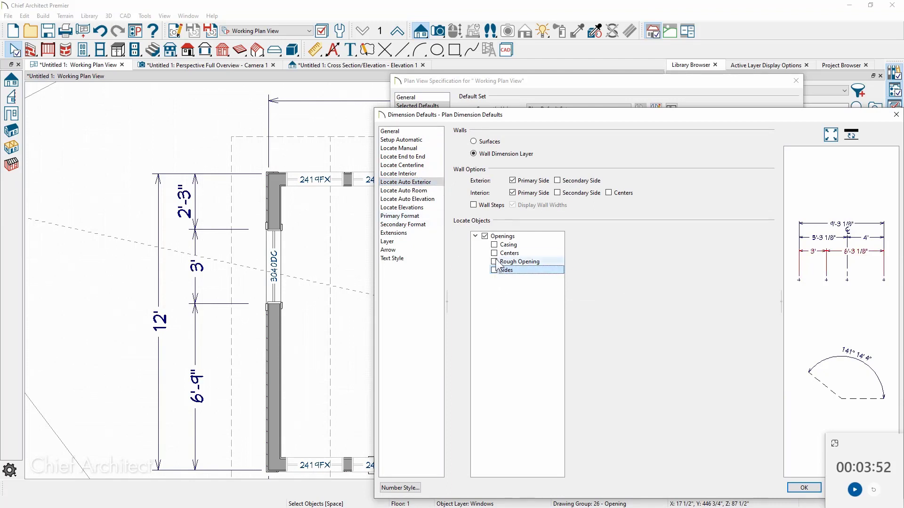
left_click(494, 254)
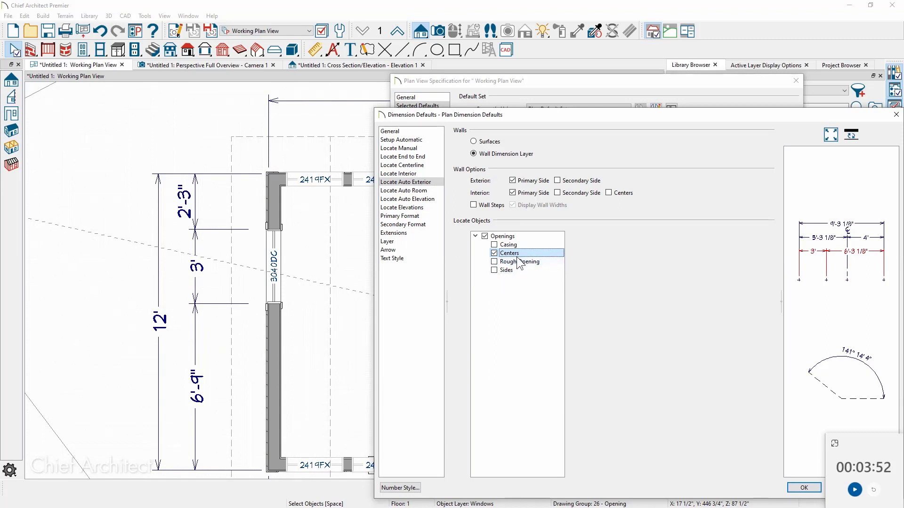
Turn off Auto Mark Centerline for dimension extensions and apply the plan view defaults
left_click(414, 235)
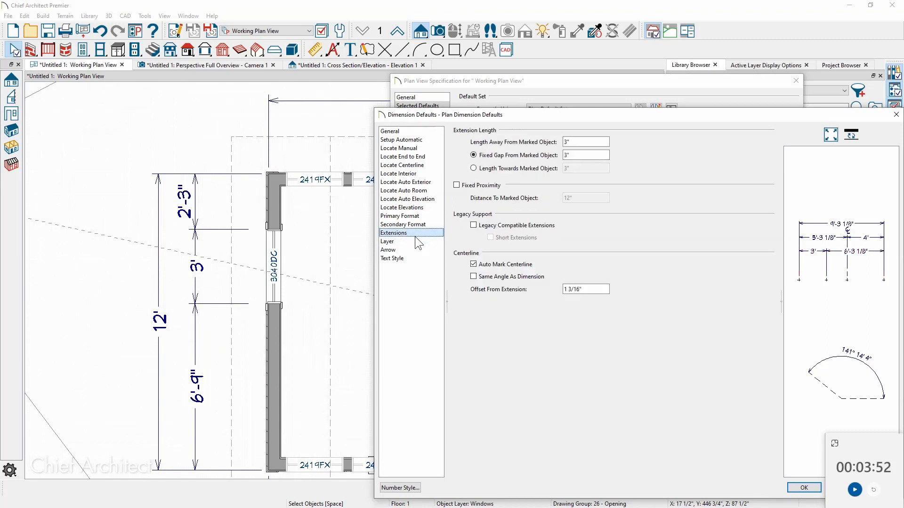
left_click(476, 270)
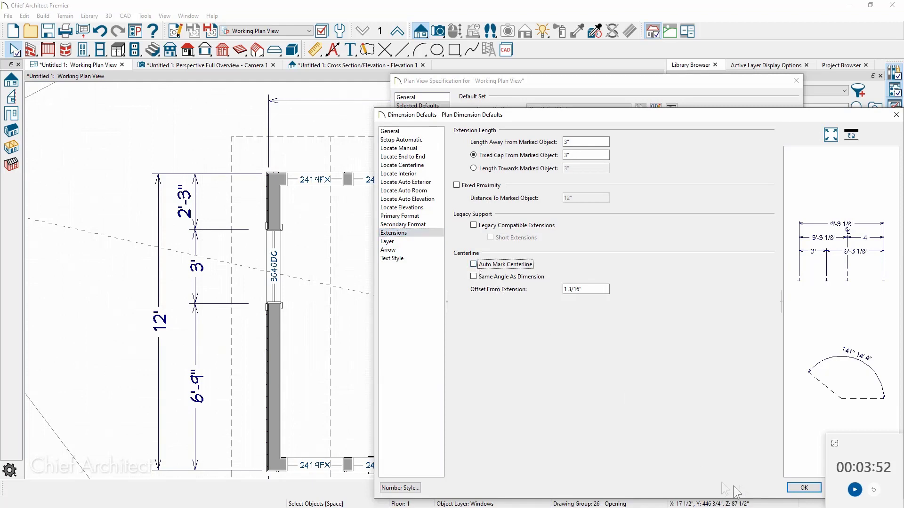
left_click(815, 489)
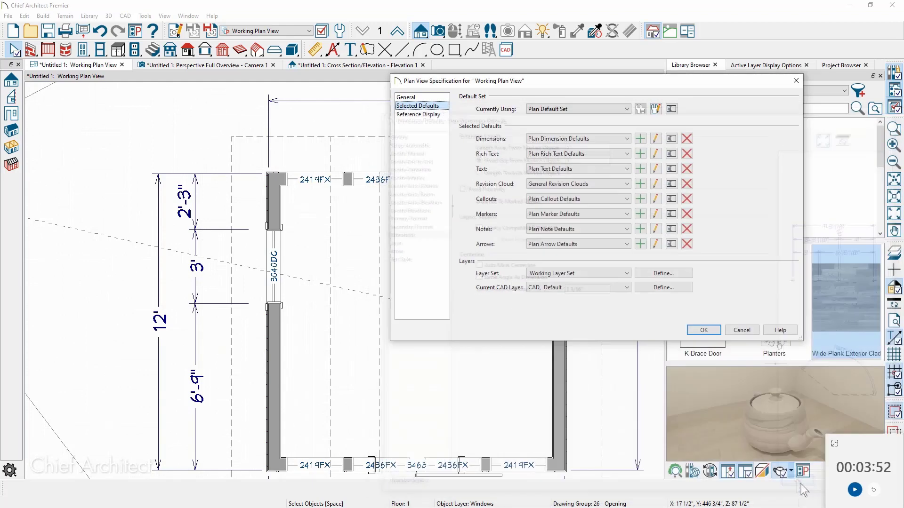
left_click(696, 331)
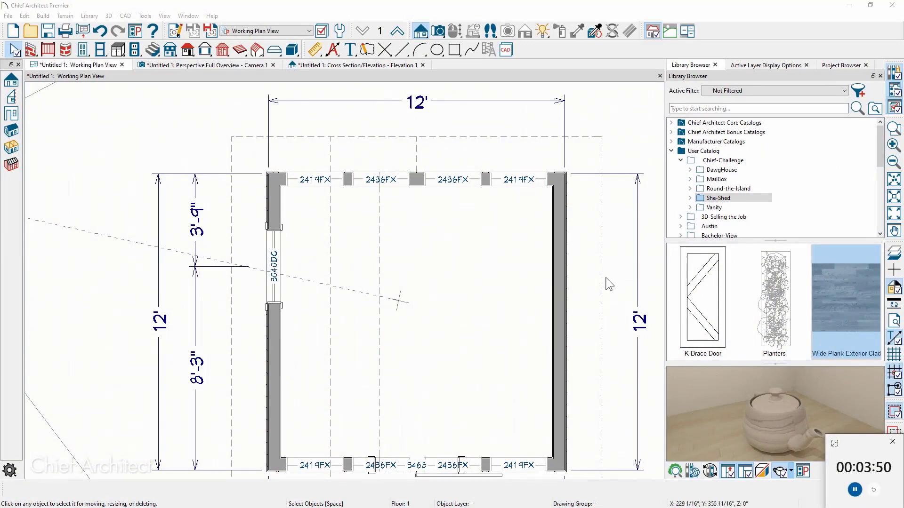
Place the Planters block outside against the casement window's wall and center it on the window
left_click(783, 304)
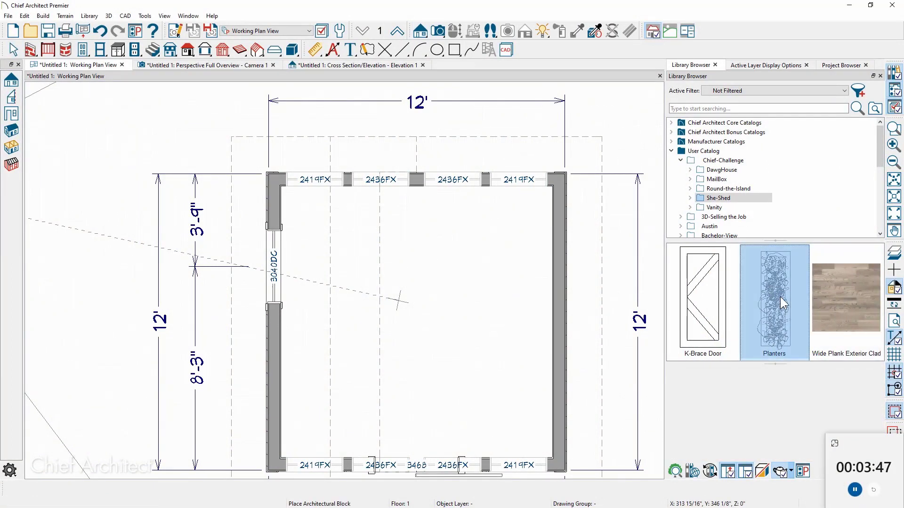
left_click(222, 266)
scroll(222, 266, "up", 2)
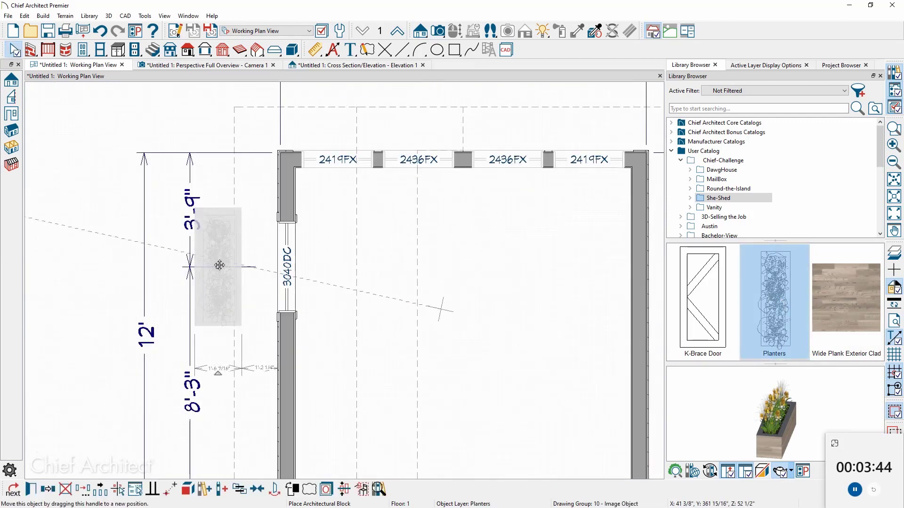
left_click_drag(220, 266, 257, 264)
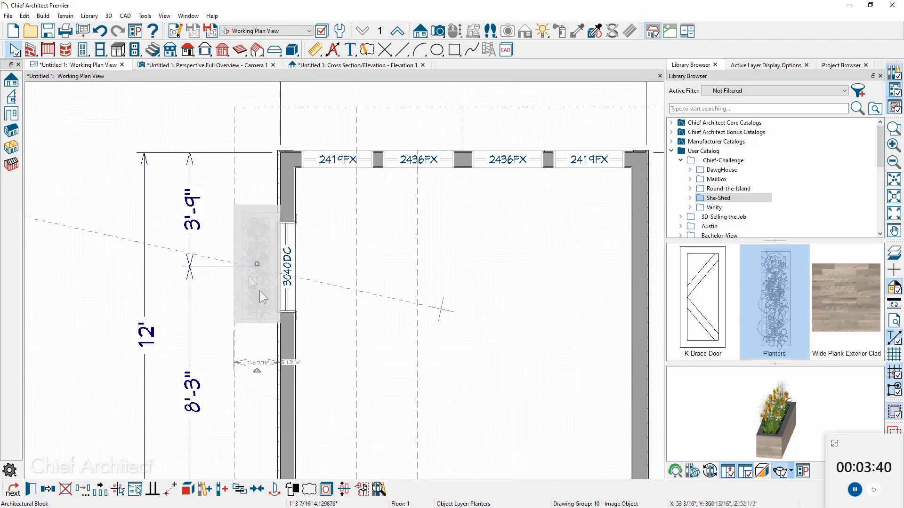
left_click(257, 490)
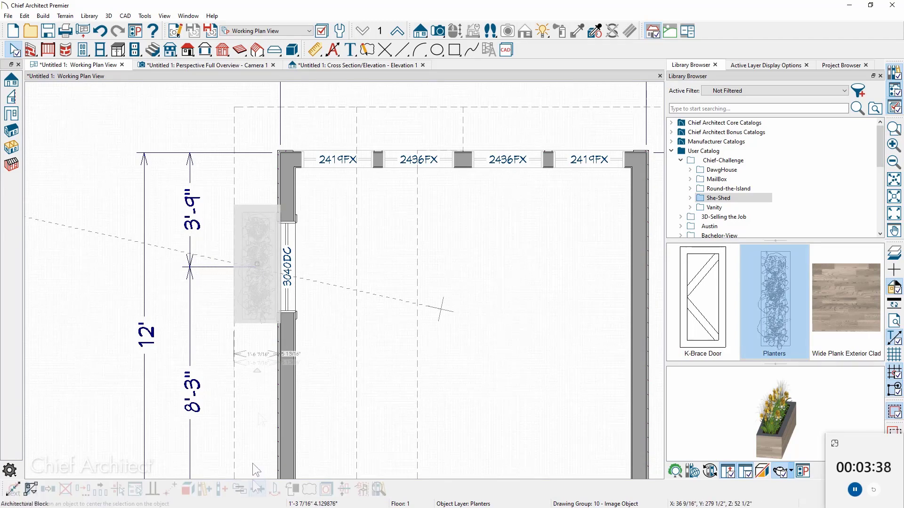
left_click(287, 291)
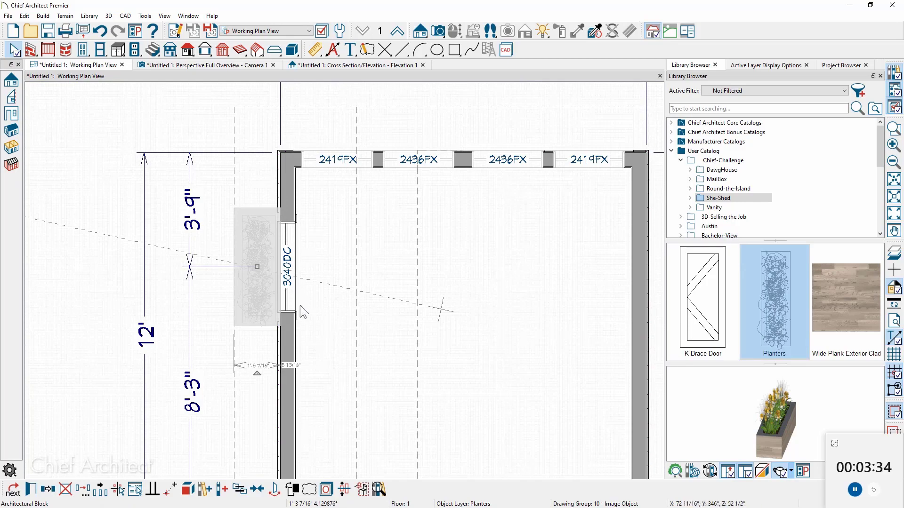
Select the casement window and its planter together and create a reflected copy about the room's center, farther along the same wall
scroll(315, 309, "down", 3)
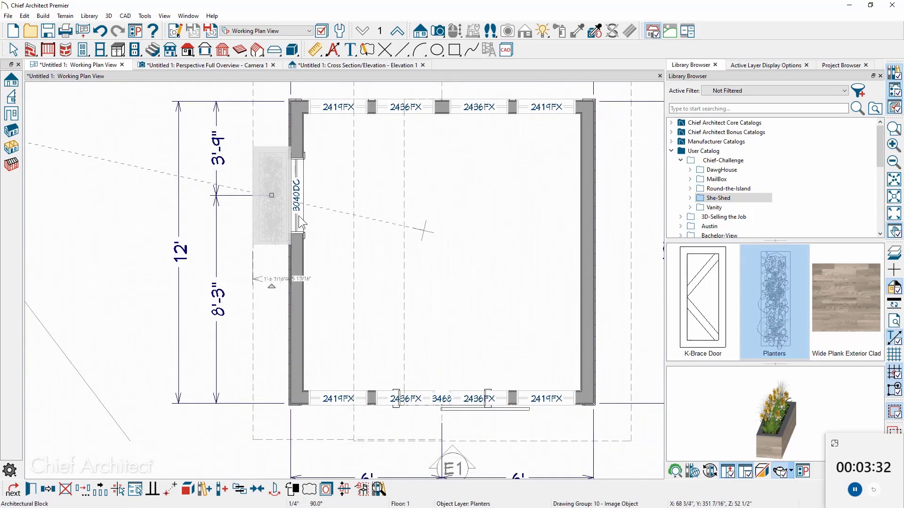
left_click(302, 219, "shift")
key("Escape")
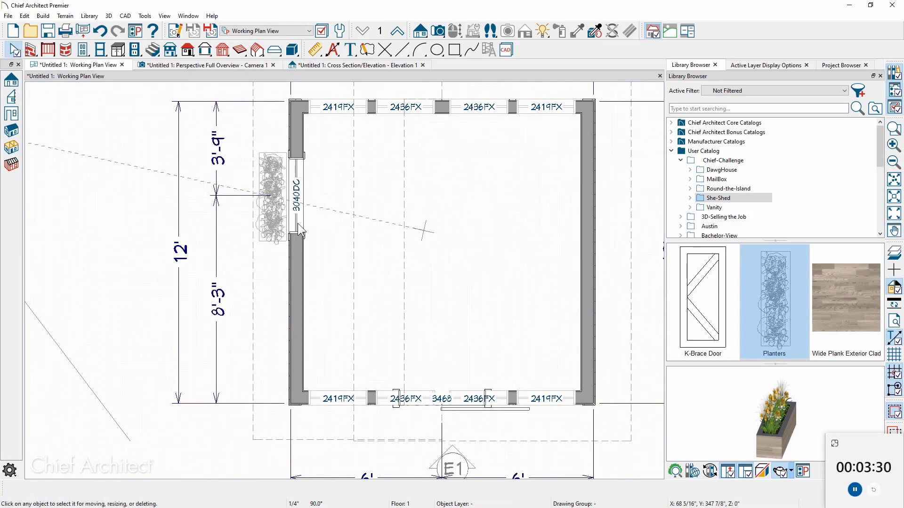
left_click(296, 223)
left_click(277, 226, "shift")
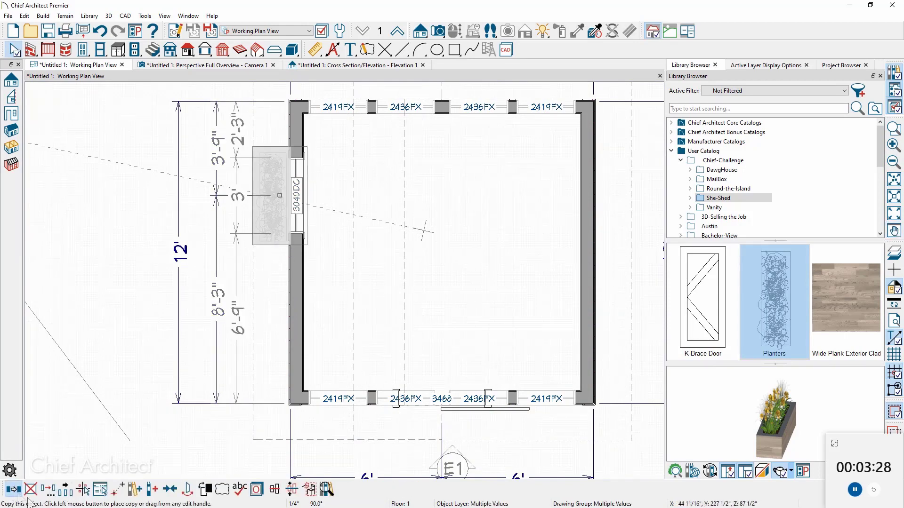
left_click(146, 442)
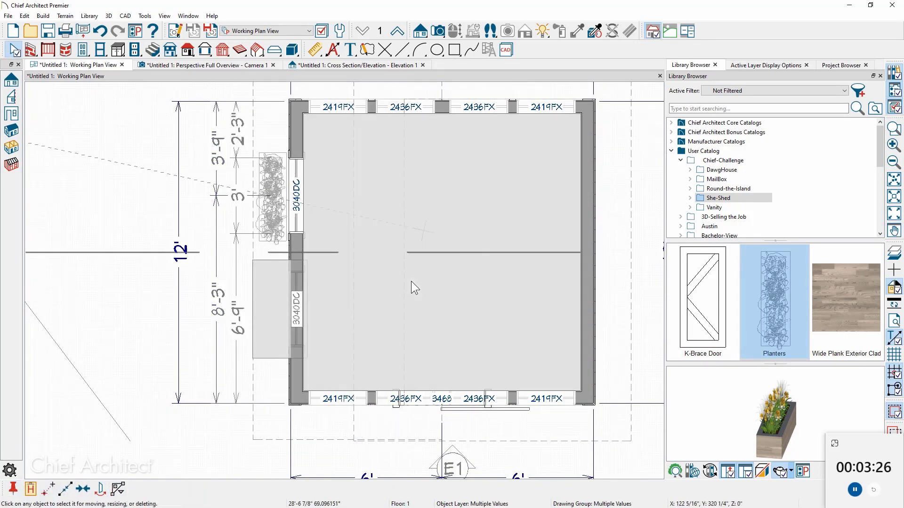
left_click(411, 281)
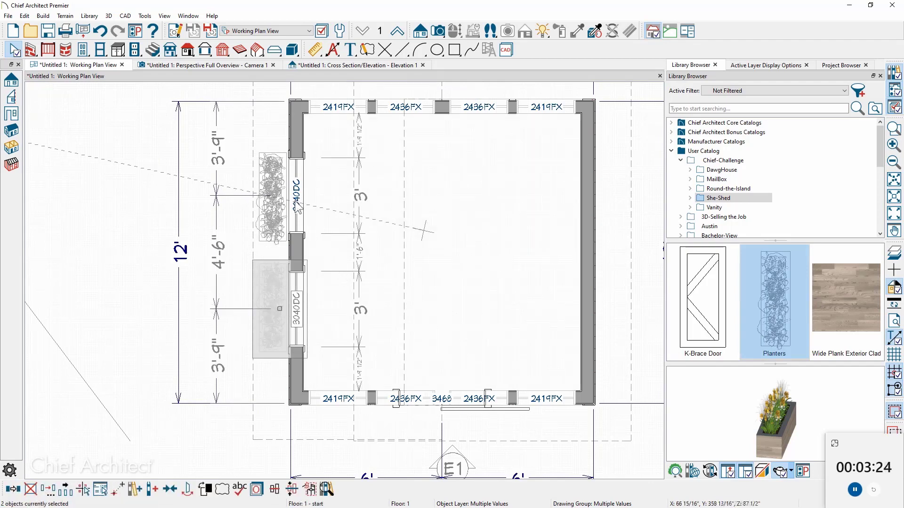
Select both casement windows with their planters and create reflected copies on the opposite side wall
left_click(293, 237, "shift")
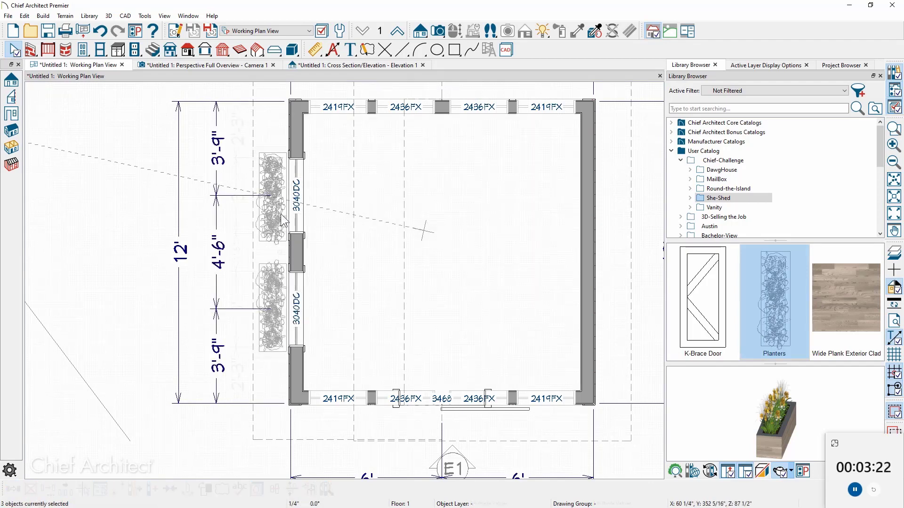
left_click(13, 491)
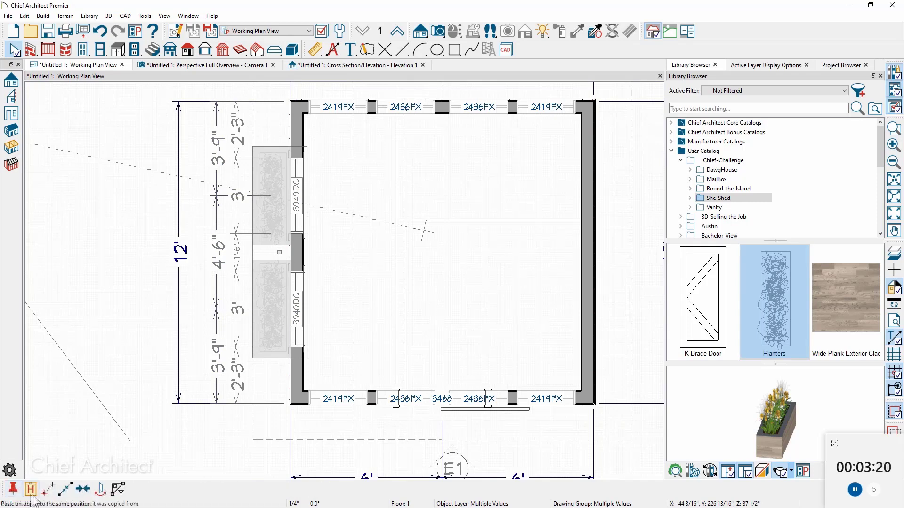
left_click(99, 491)
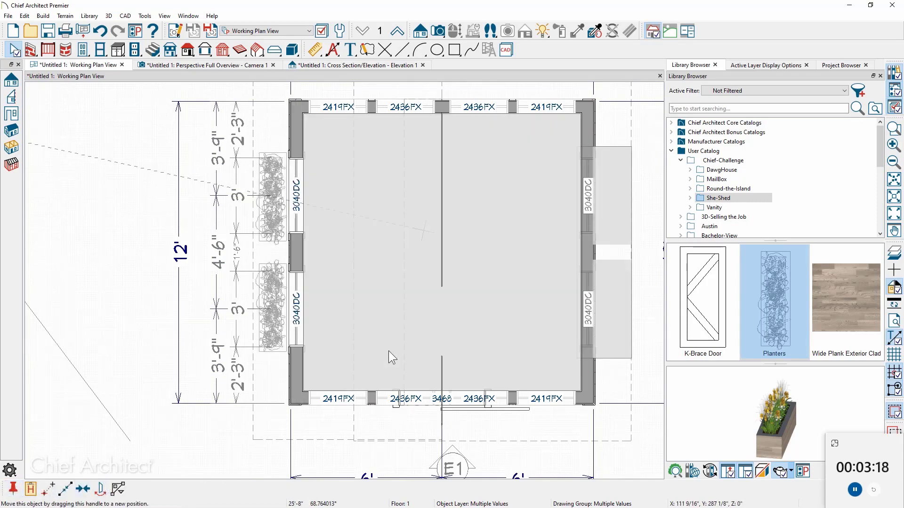
left_click(389, 352)
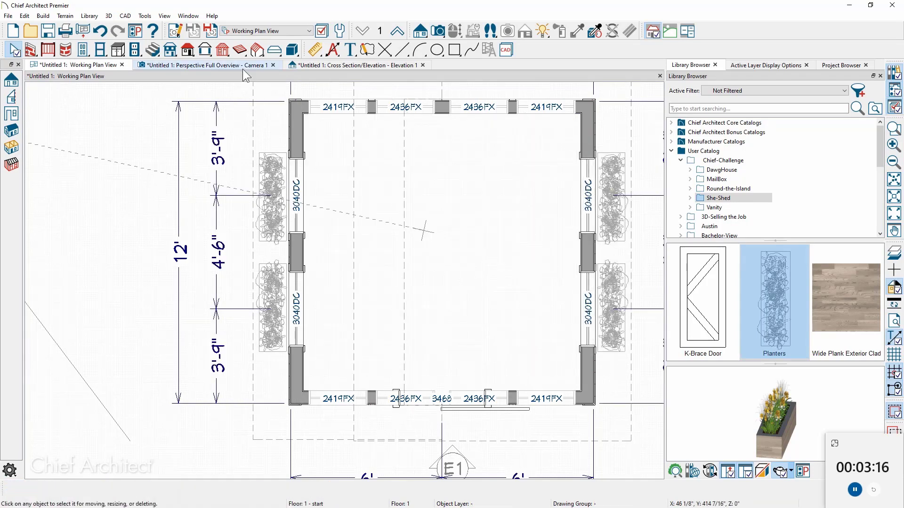
Turn on display of the Planters layer in the Camera View Layer Set for the perspective overview, filtering the layers by "plant"
left_click(242, 65)
middle_click_drag(425, 325, 336, 324)
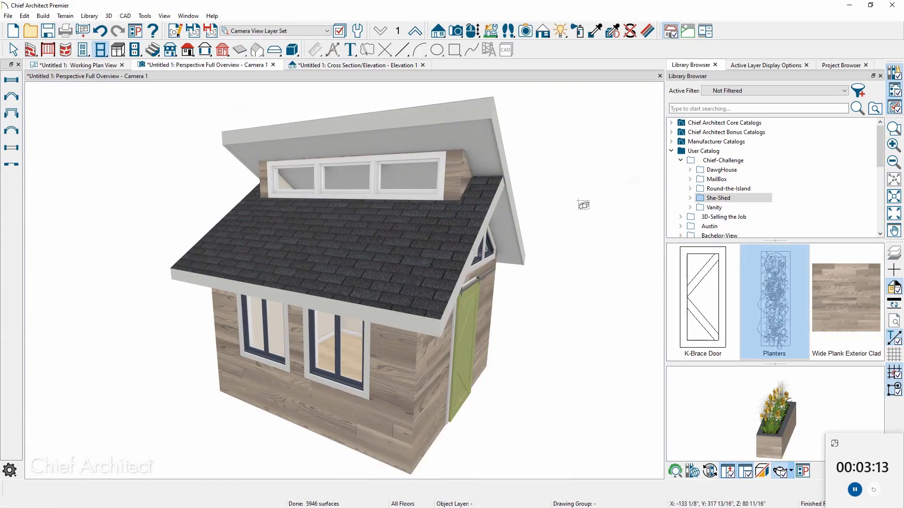
left_click(768, 66)
left_click(757, 146)
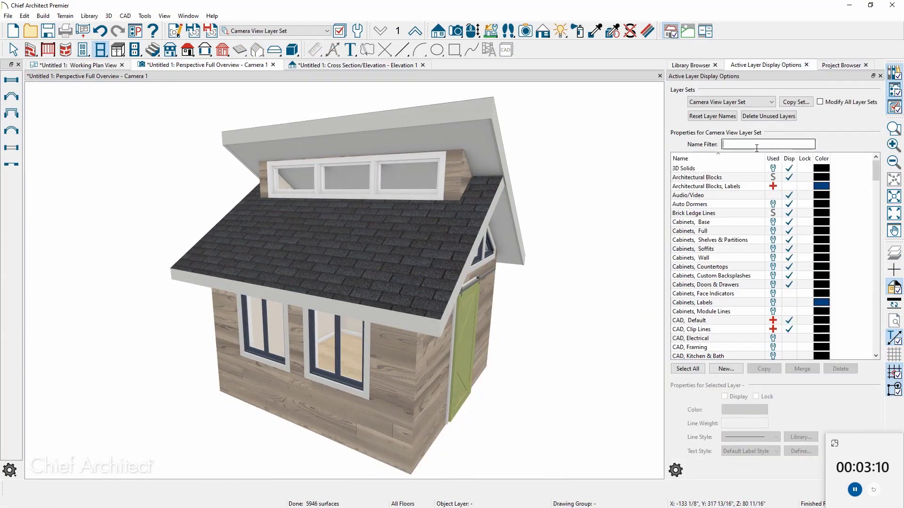
type("pla n")
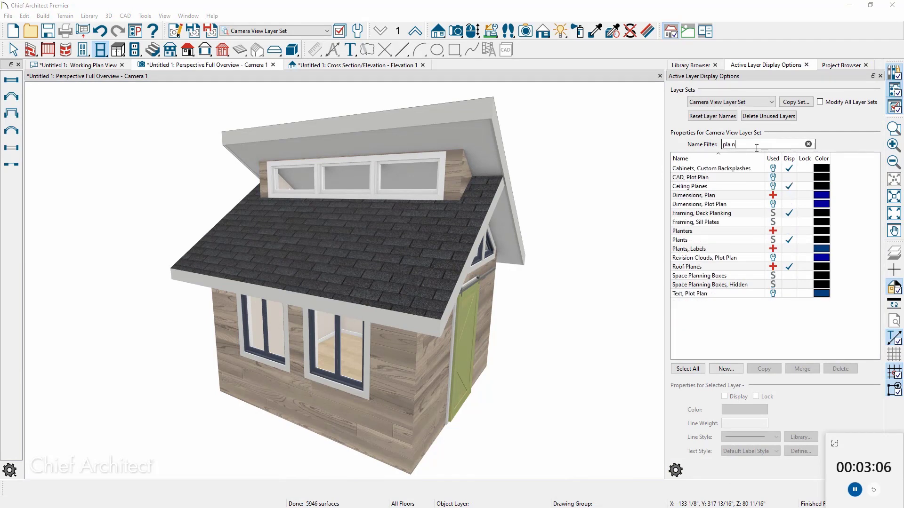
key("BackSpace")
key("BackSpace")
type("nt")
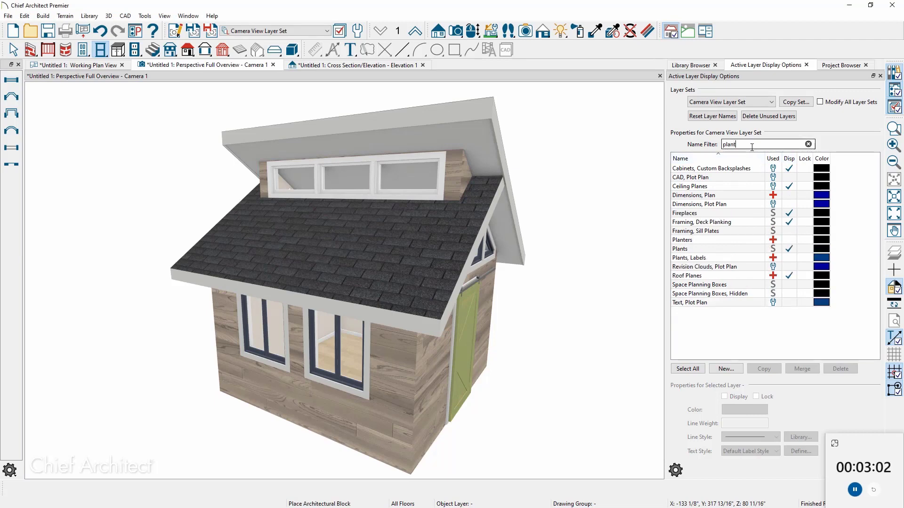
left_click(783, 168)
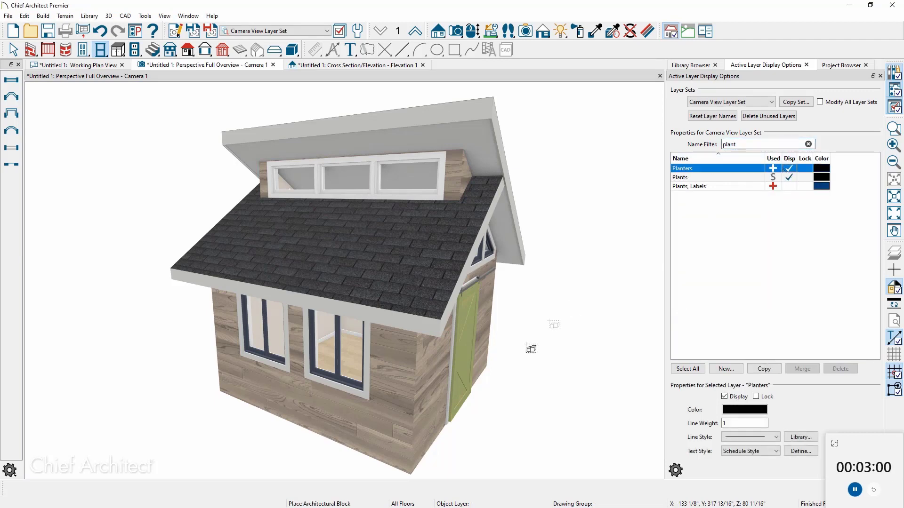
left_click_drag(521, 352, 360, 320)
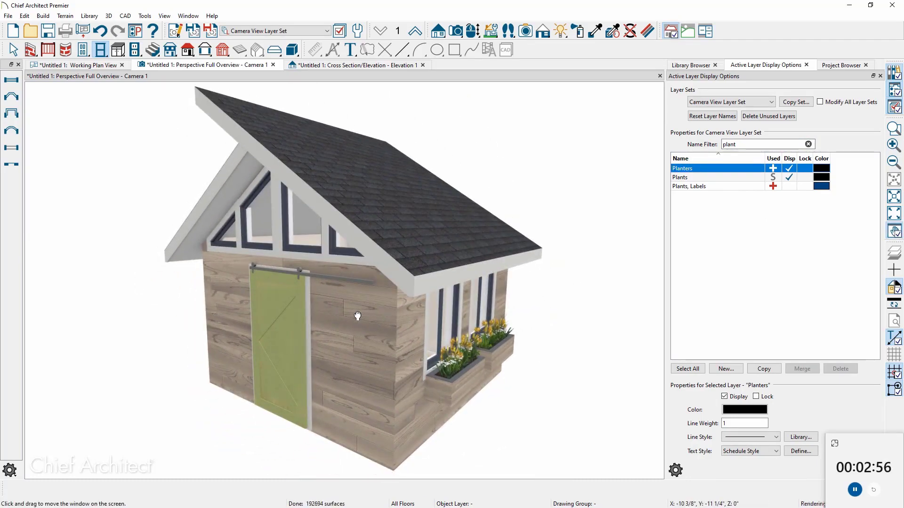
Enable Line Drawing on Top for the Standard rendering technique of the perspective view
left_click(543, 31)
left_click(6, 238)
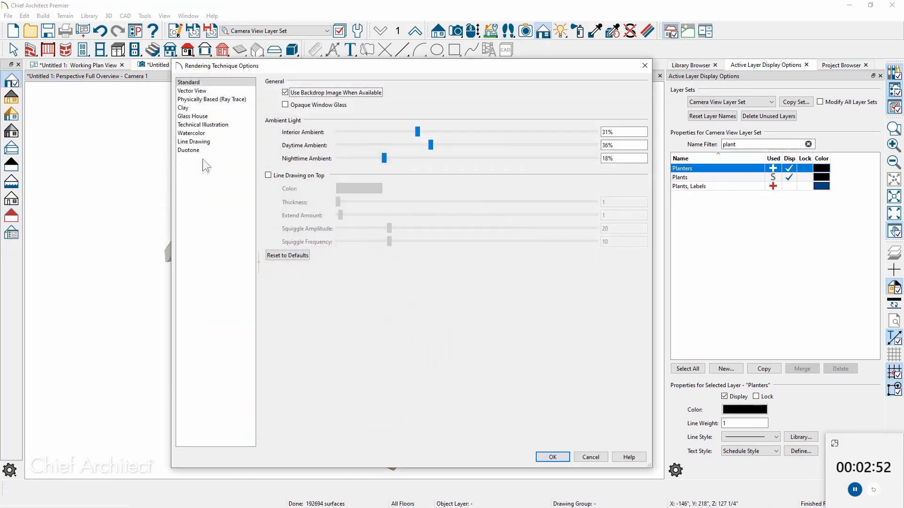
left_click(269, 176)
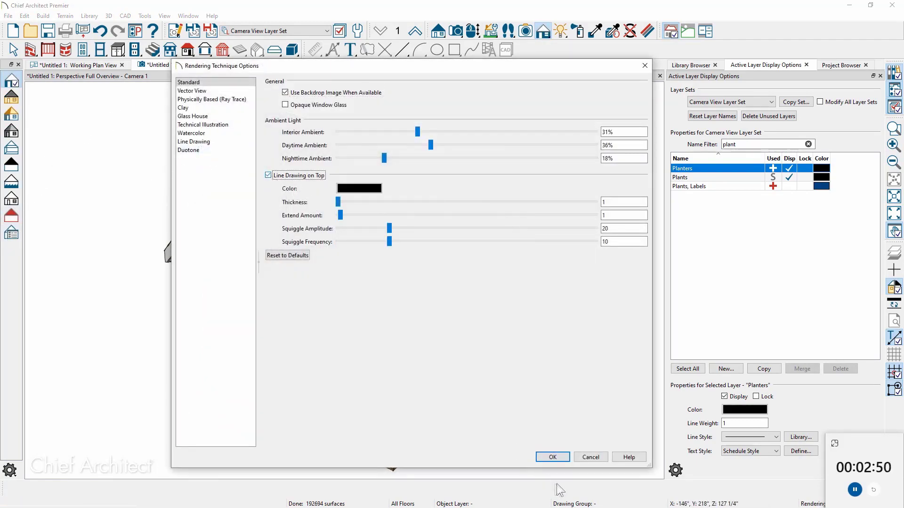
left_click(553, 457)
left_click_drag(373, 432, 511, 430)
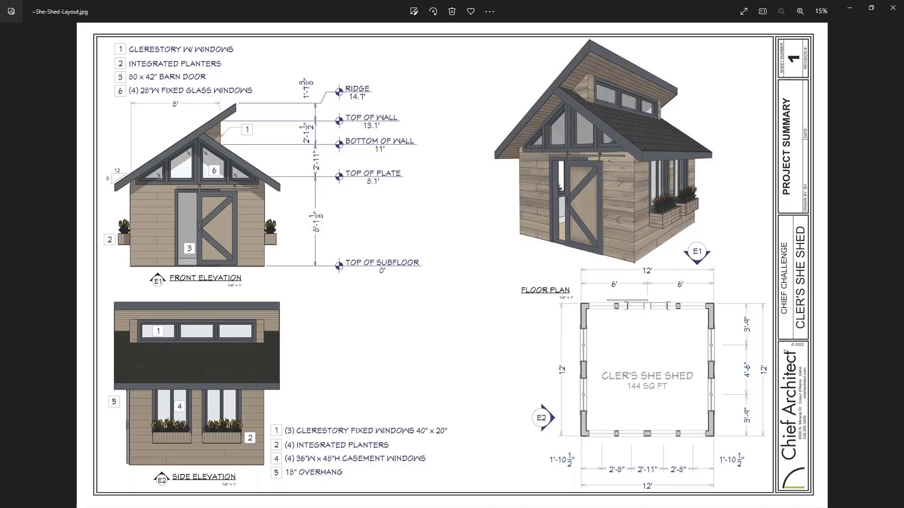
Return from the layout image to the finished She-Shed model and try lowering the room's rough ceiling by 12 inches to 85 1/8"
left_click(850, 8)
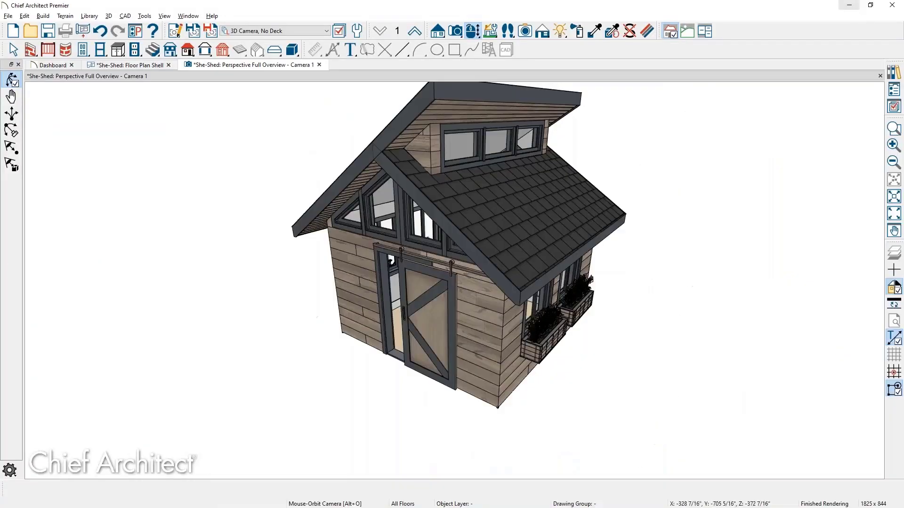
left_click_drag(517, 371, 588, 355)
key("space")
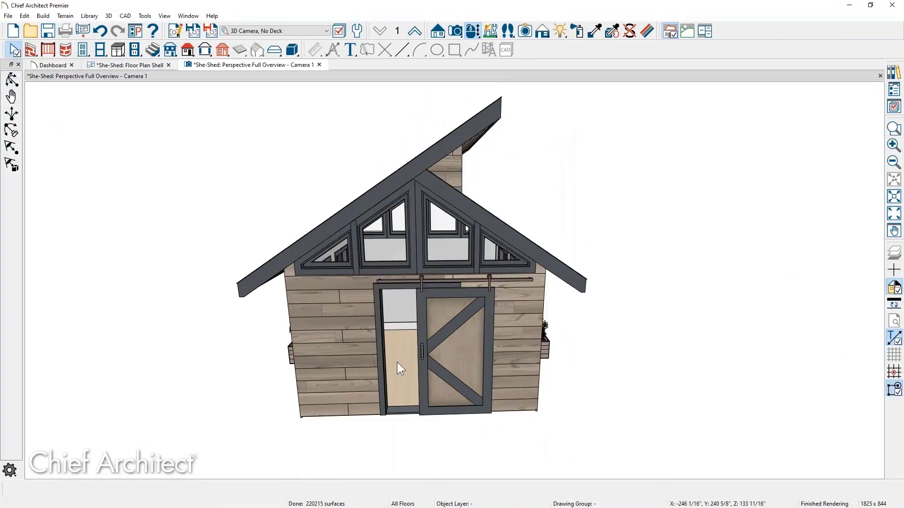
left_click(397, 363)
double_click(397, 362)
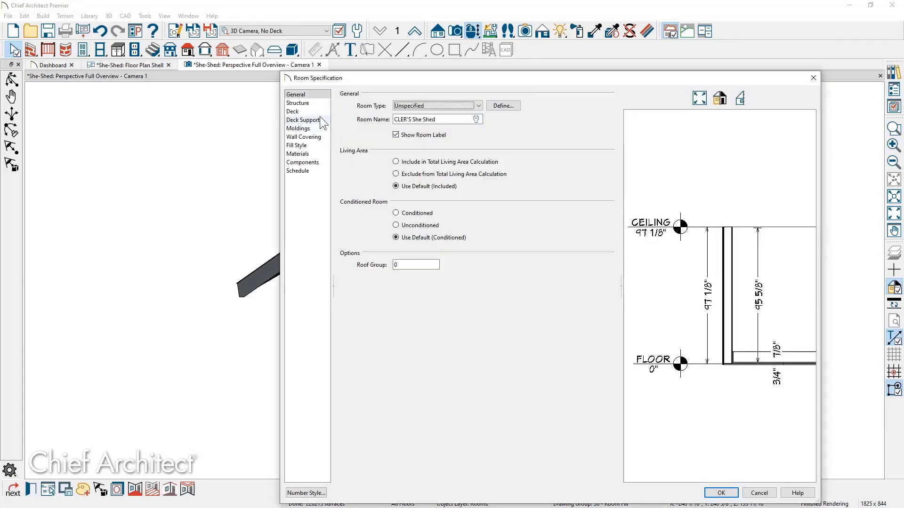
left_click(314, 103)
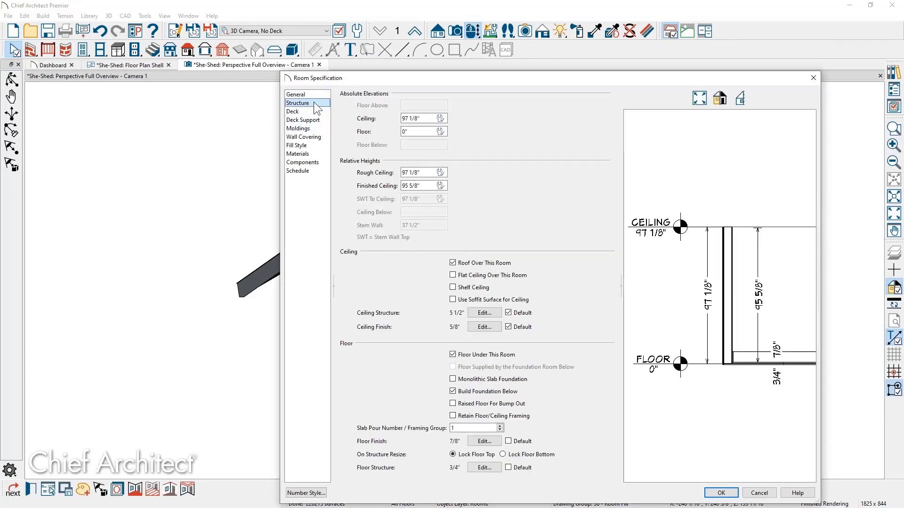
left_click(422, 173)
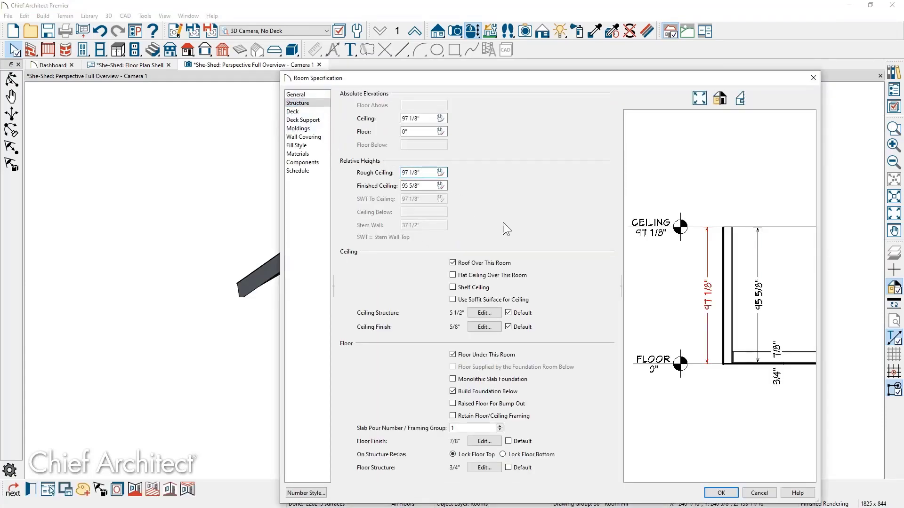
type("-12")
key("Tab")
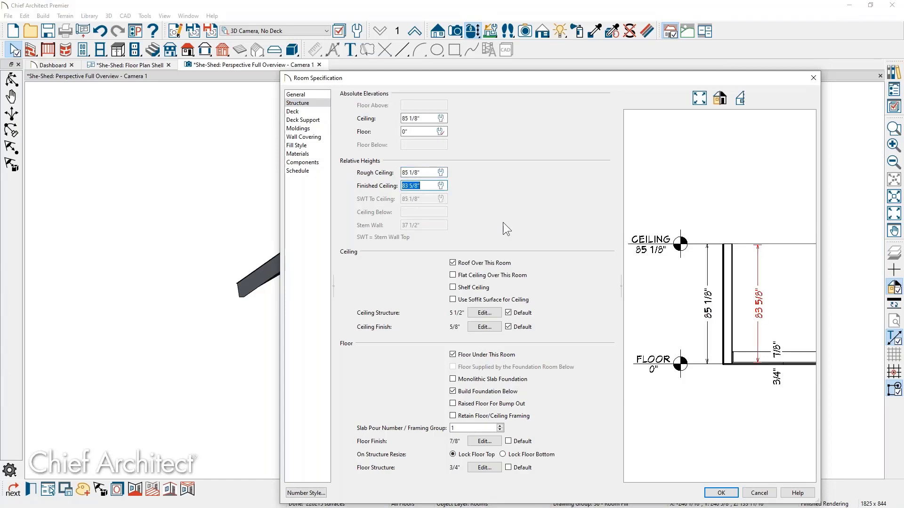
key("Return")
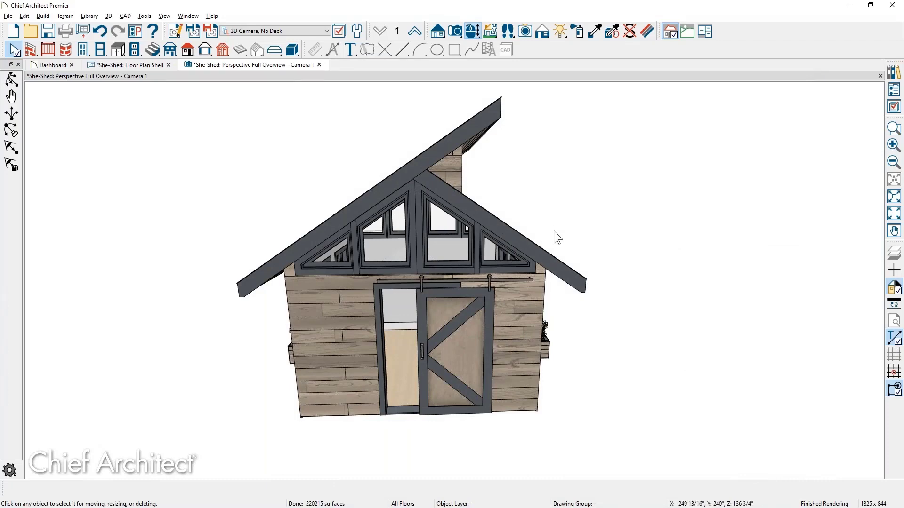
Examine the rough ceiling height in the 1st Floor level defaults and close the default settings without changing anything
middle_click_drag(554, 231, 514, 237)
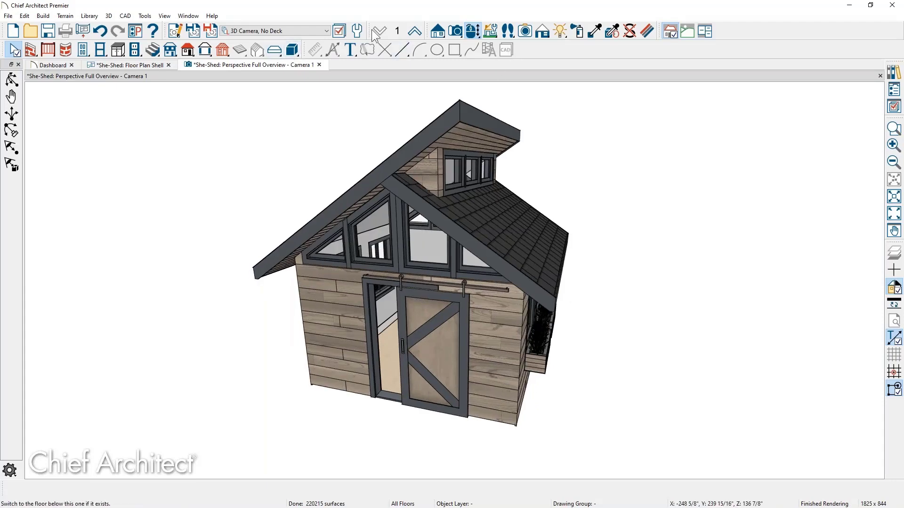
left_click(359, 31)
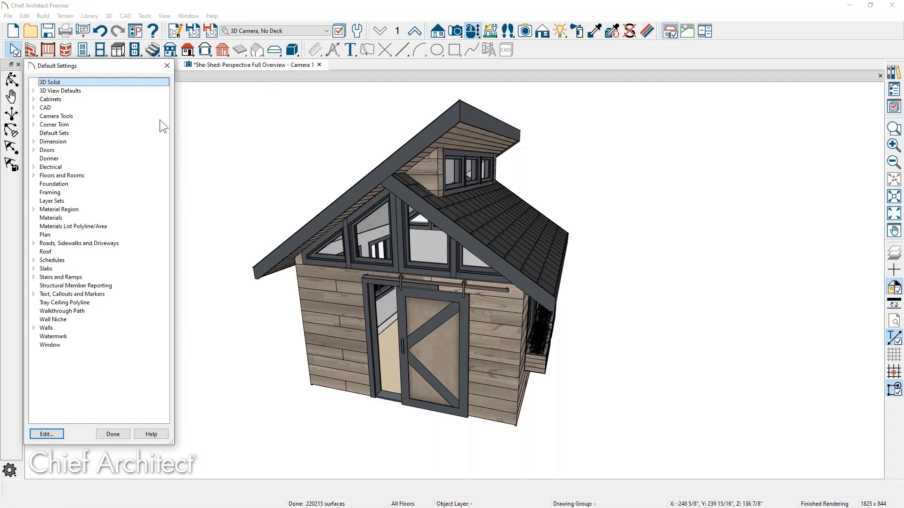
left_click(34, 175)
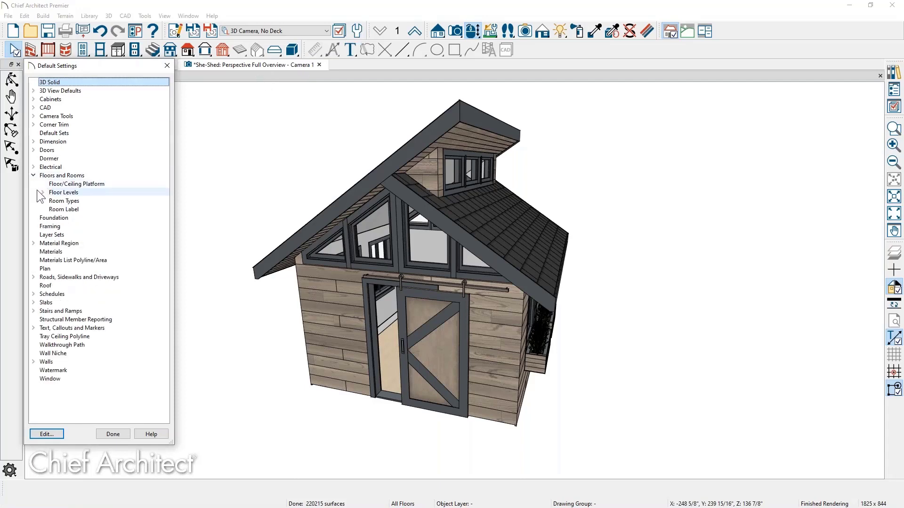
left_click(43, 193)
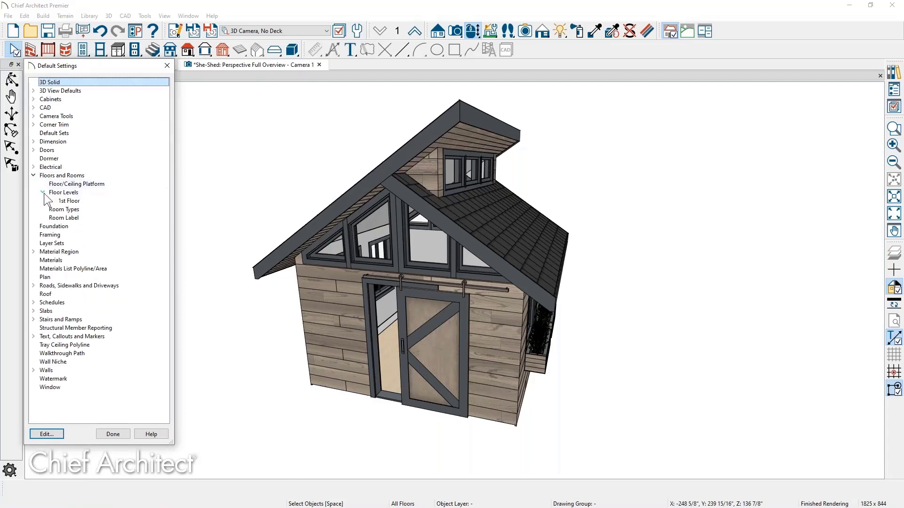
left_click(107, 202)
double_click(107, 203)
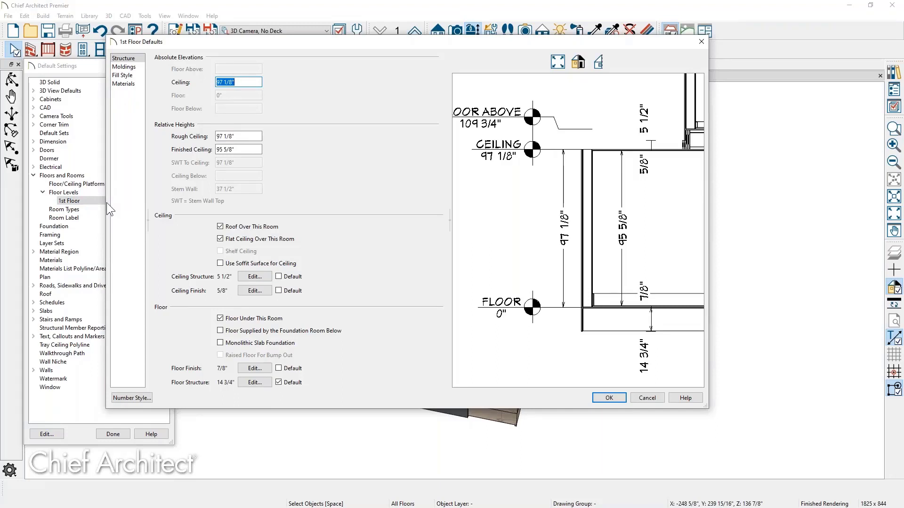
left_click(243, 137)
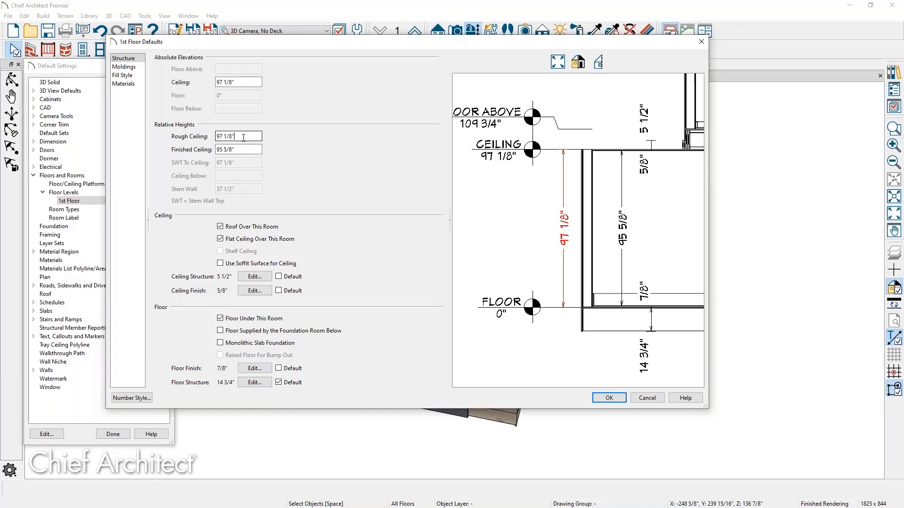
left_click(647, 398)
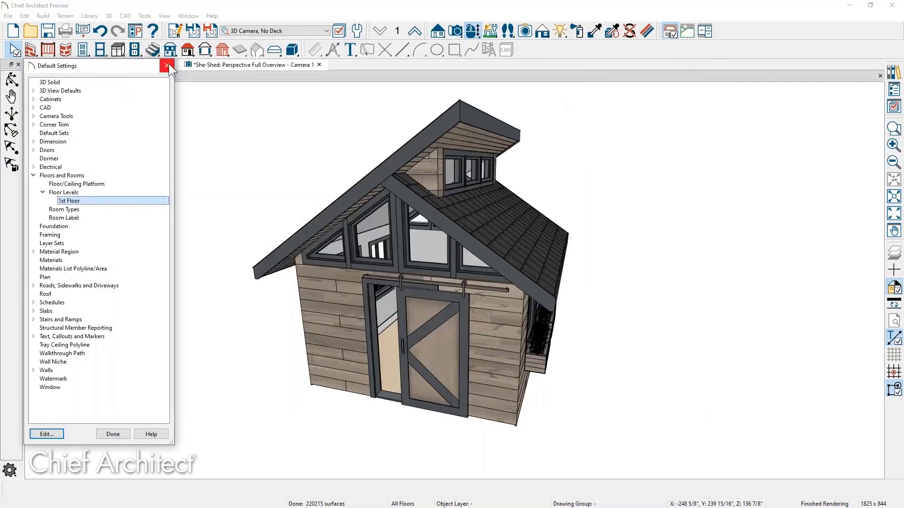
left_click(168, 65)
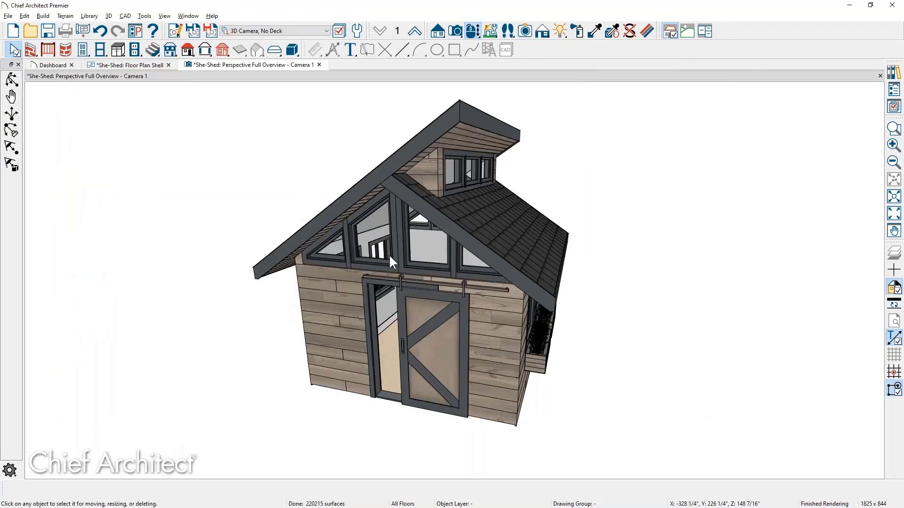
Try to convert the planter block beneath the front casement window to a symbol
middle_click_drag(388, 255, 384, 254)
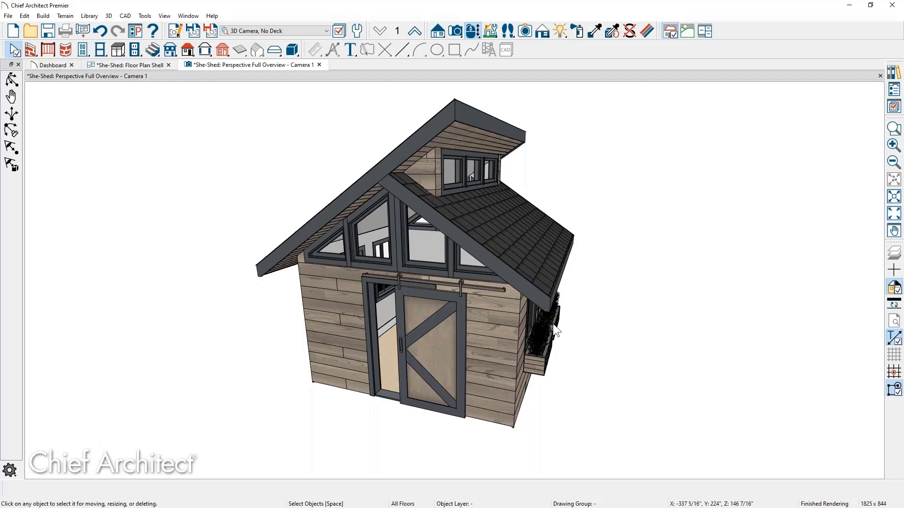
left_click_drag(553, 323, 574, 312)
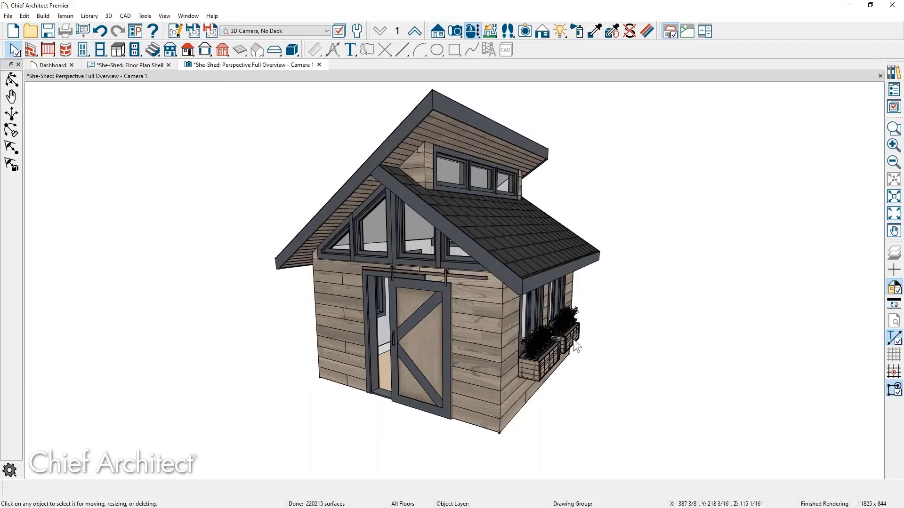
scroll(572, 339, "up", 3)
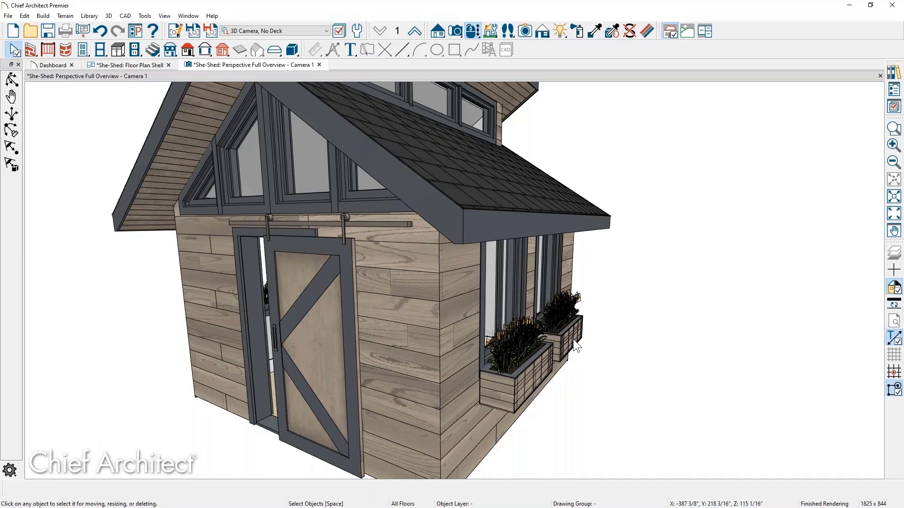
left_click(529, 373)
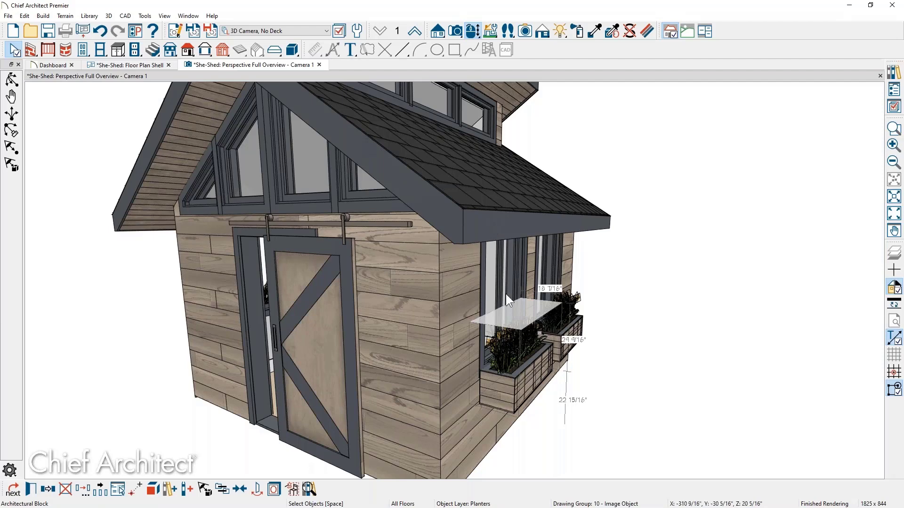
left_click(143, 16)
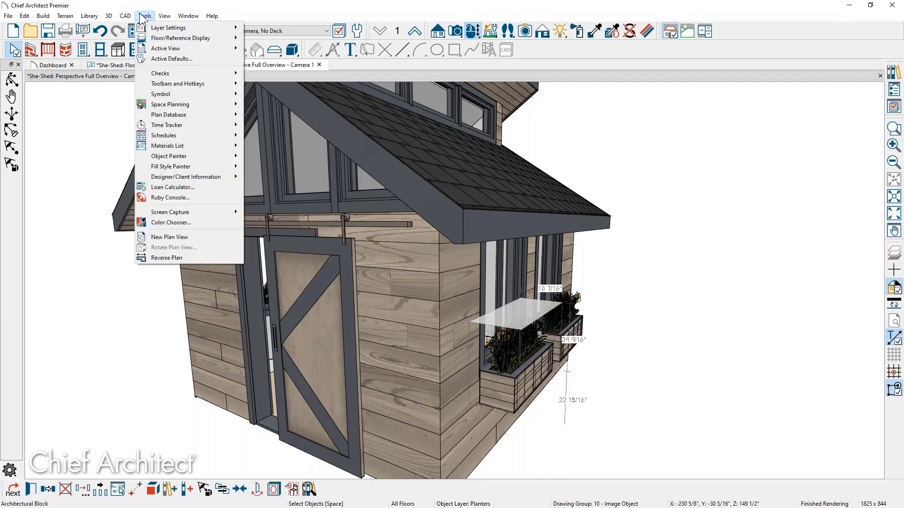
mouse_move(174, 89)
left_click(292, 100)
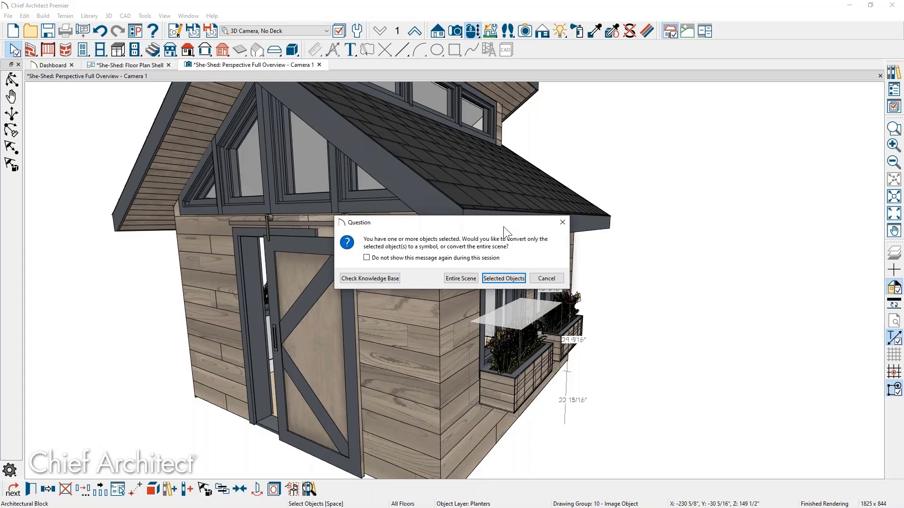
key("Escape")
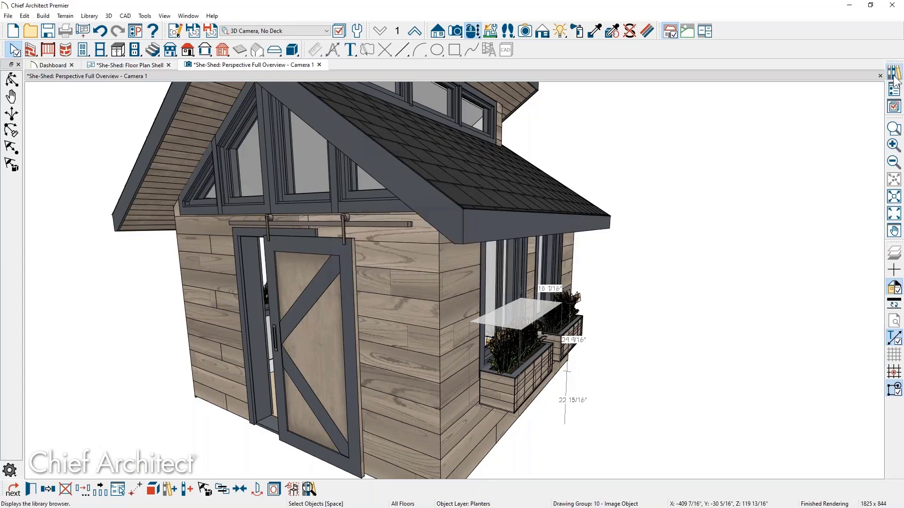
Preview the Planters block from the user catalog's Chief-Challenge She-Shed library folder, rotated to its long side and enlarged
left_click(893, 73)
left_click(606, 139)
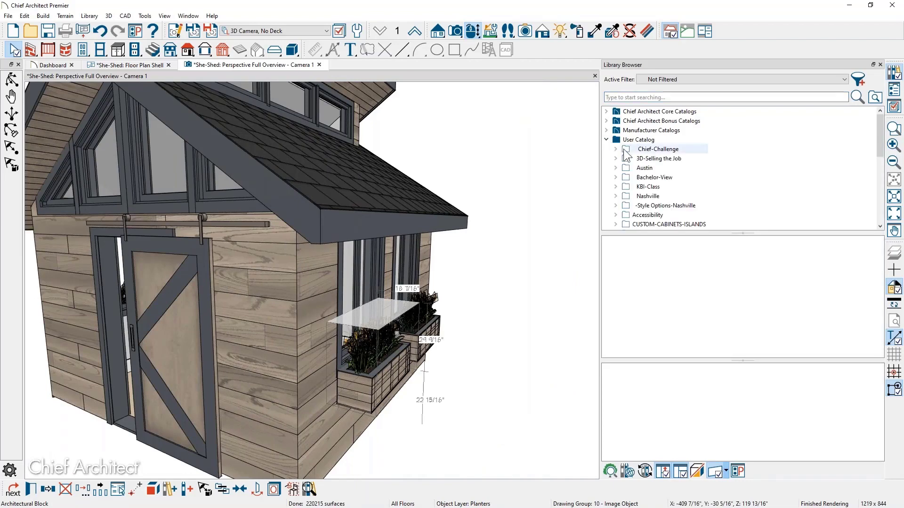
left_click(615, 149)
left_click(669, 186)
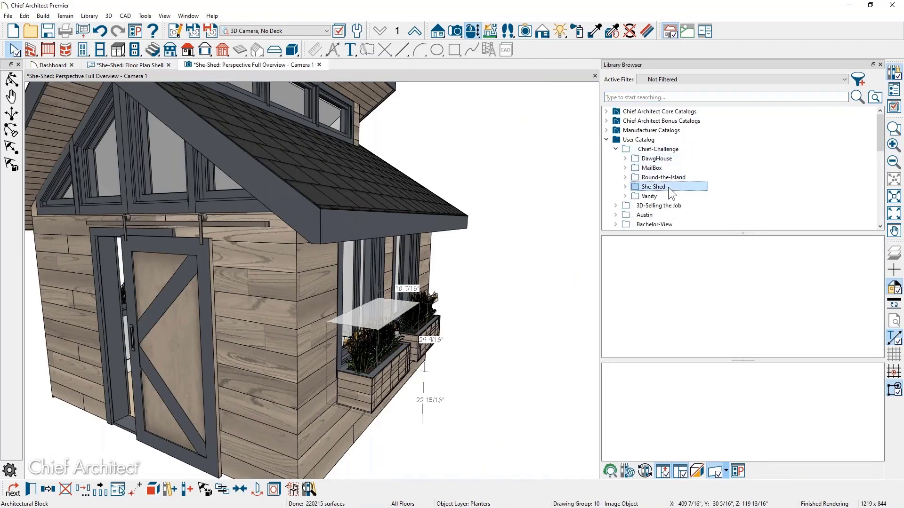
left_click(742, 297)
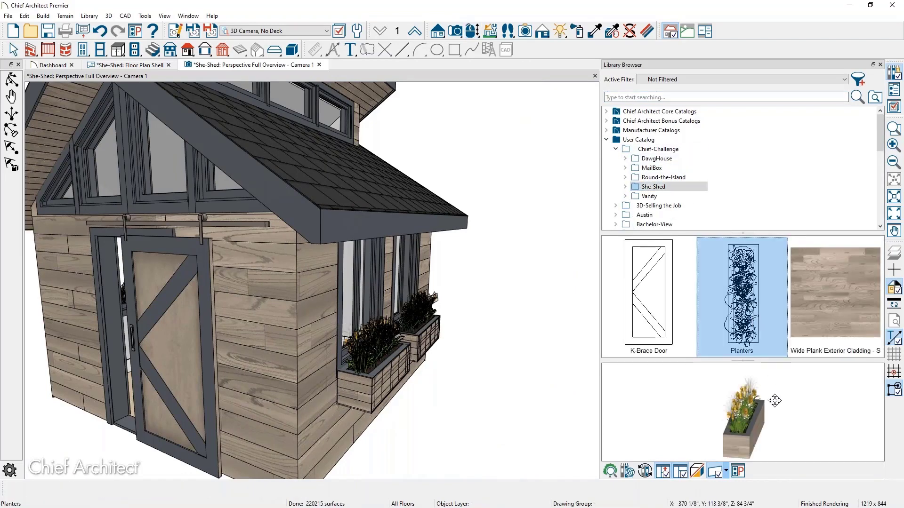
left_click_drag(720, 402, 686, 403)
scroll(705, 417, "up", 2)
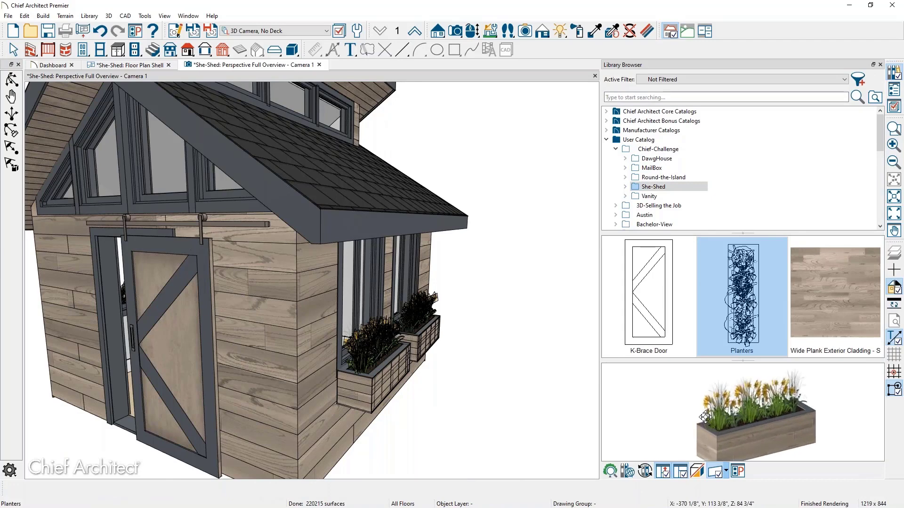
middle_click_drag(705, 417, 716, 392)
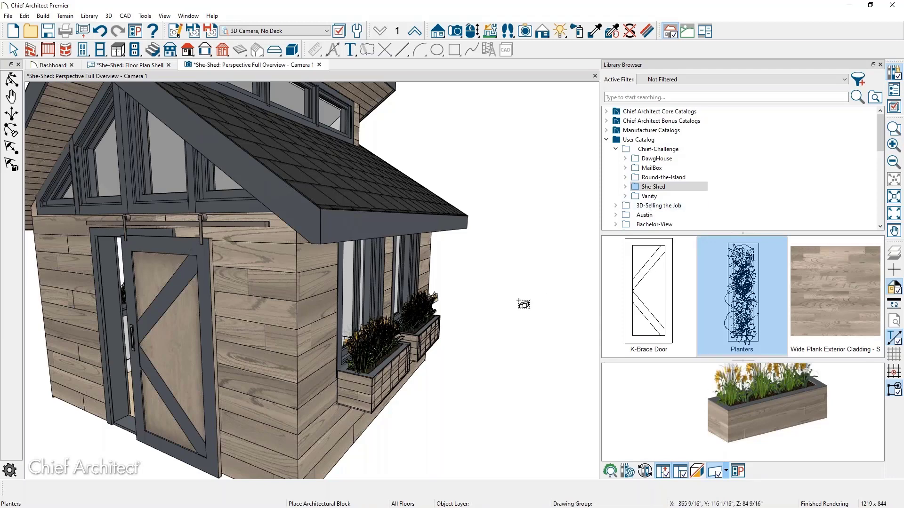
middle_click_drag(504, 308, 542, 317)
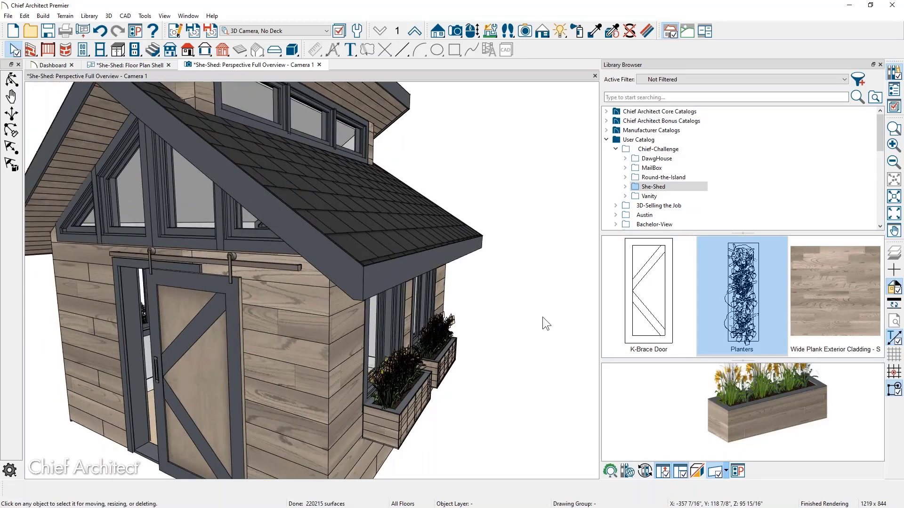
scroll(543, 317, "down", 4)
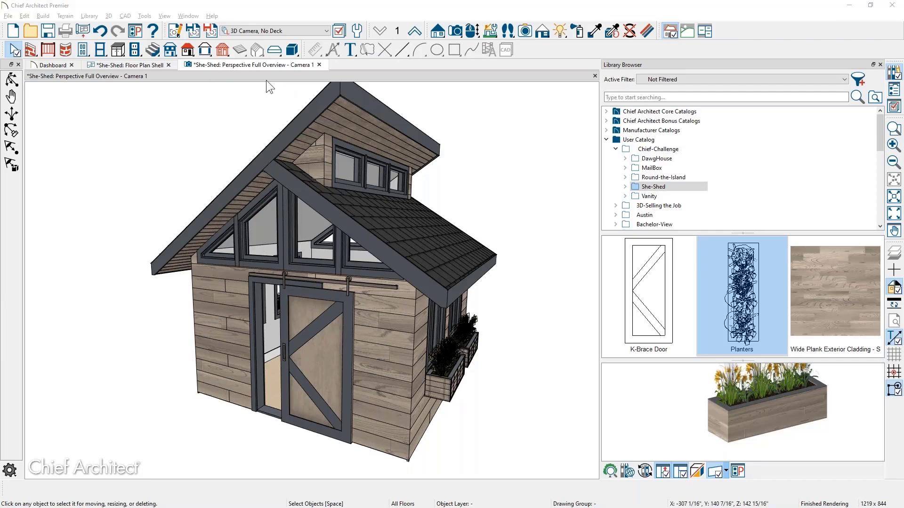
middle_click_drag(450, 258, 443, 282)
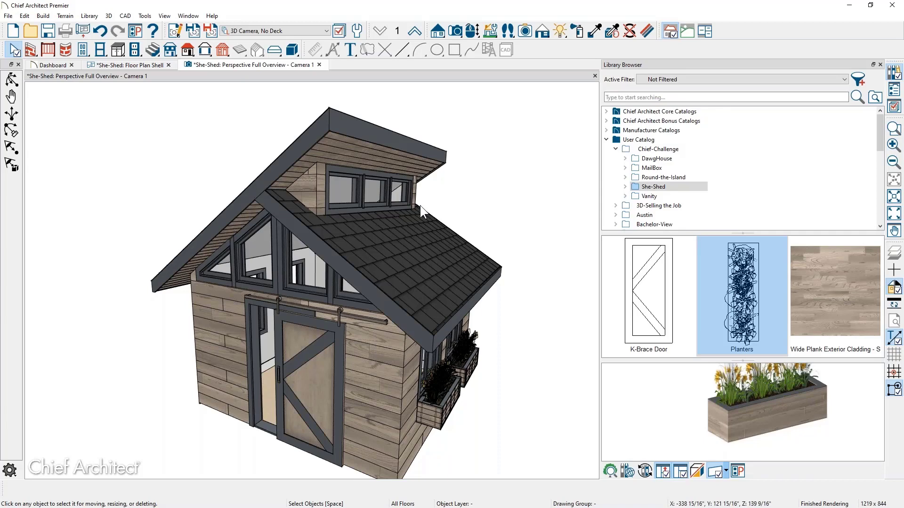
Create a new blank plan and draw a rectangular exterior wall outline about 13'-4" wide by 16'-11" long
left_click(8, 15)
left_click(23, 27)
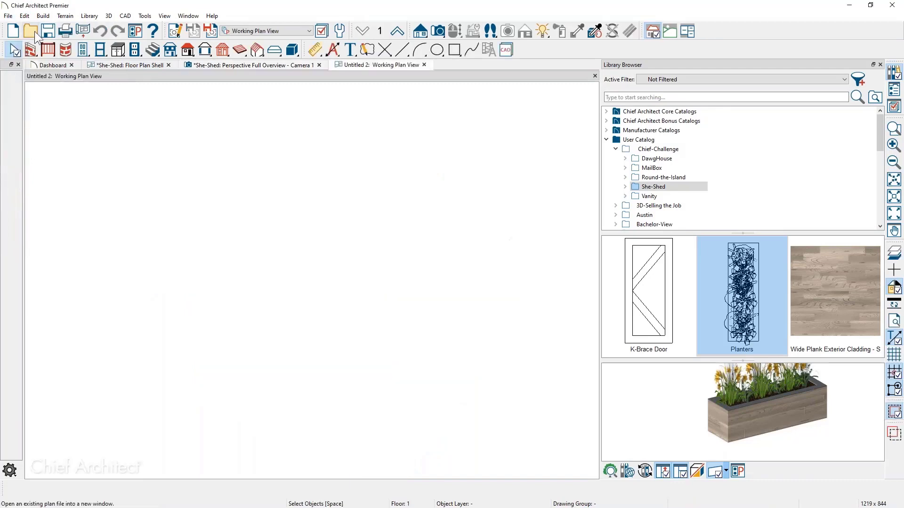
left_click(31, 49)
left_click_drag(185, 158, 397, 428)
left_click_drag(398, 428, 200, 174)
key("space")
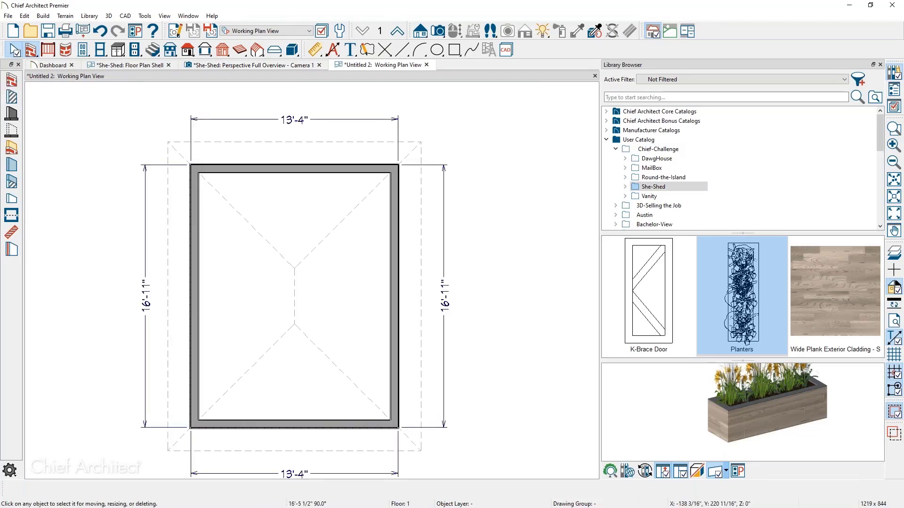
Make both 13'-4" end walls full gable walls
middle_click_drag(201, 185, 199, 160)
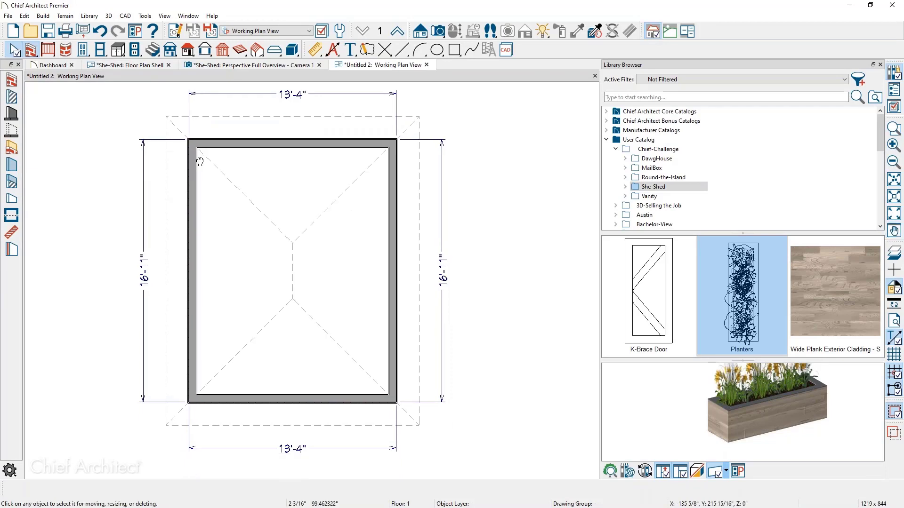
left_click(274, 145)
left_click(300, 399, "shift")
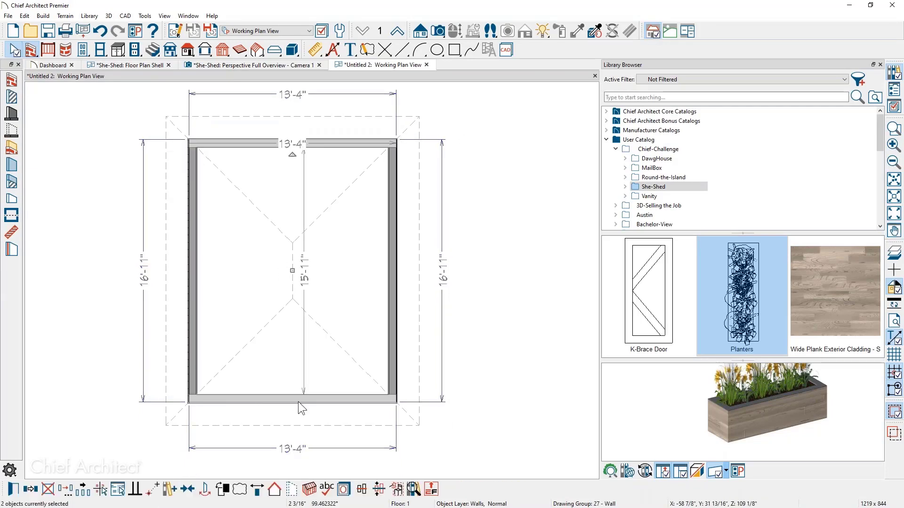
left_click(274, 489)
key("Escape")
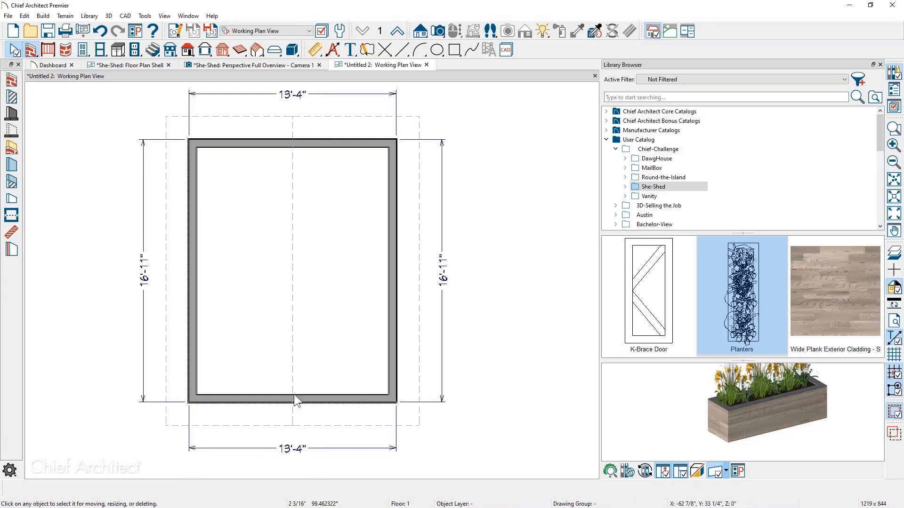
Turn off the flat ceiling over the room in its structure specification
left_click(335, 347)
key("ctrl+e")
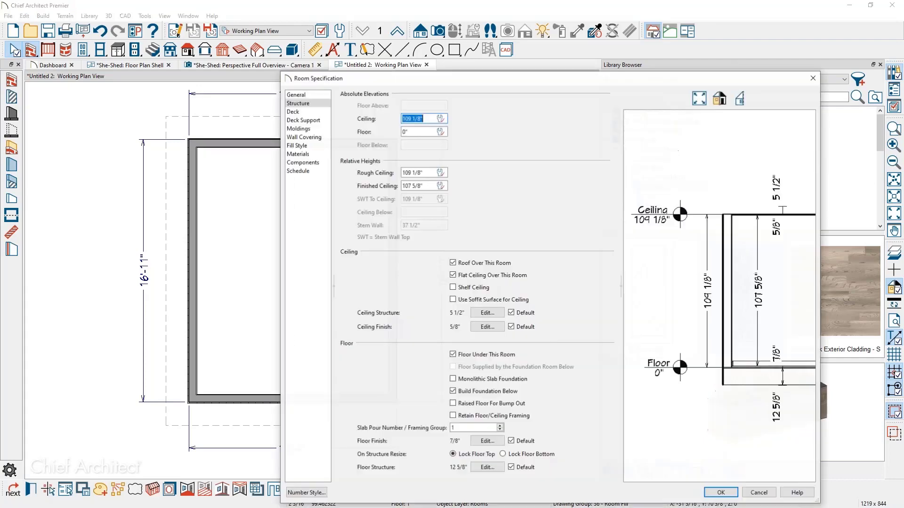
left_click(477, 276)
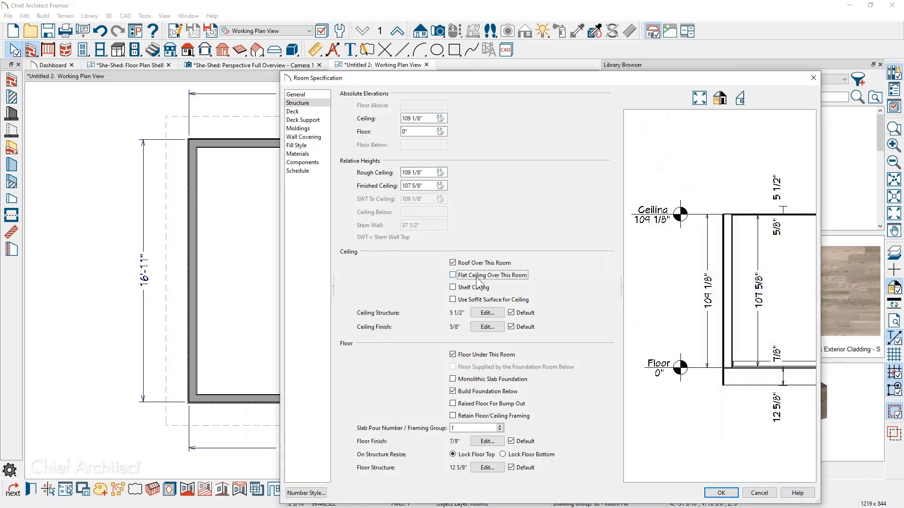
left_click(722, 494)
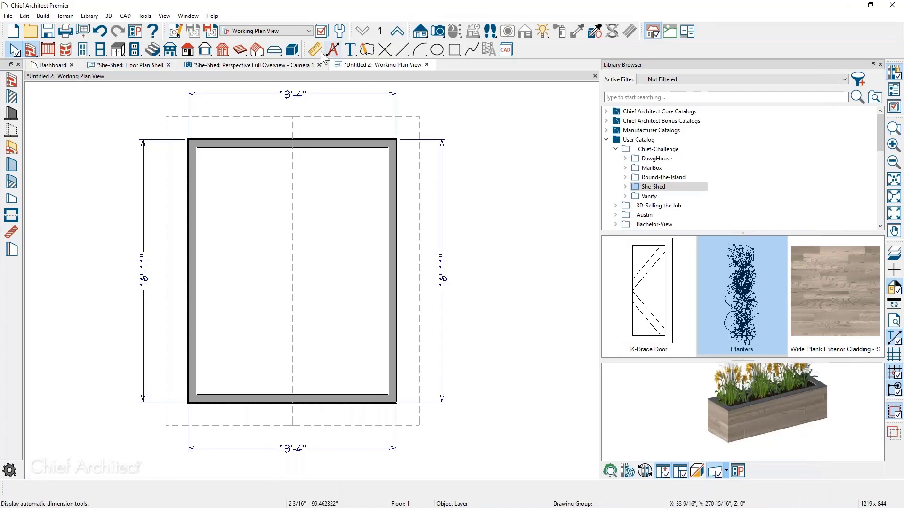
Check the clerestory on the finished She-Shed model, return to the untitled plan and draw a lengthwise exterior wall about 4'-5 1/2" from its left wall
left_click(300, 67)
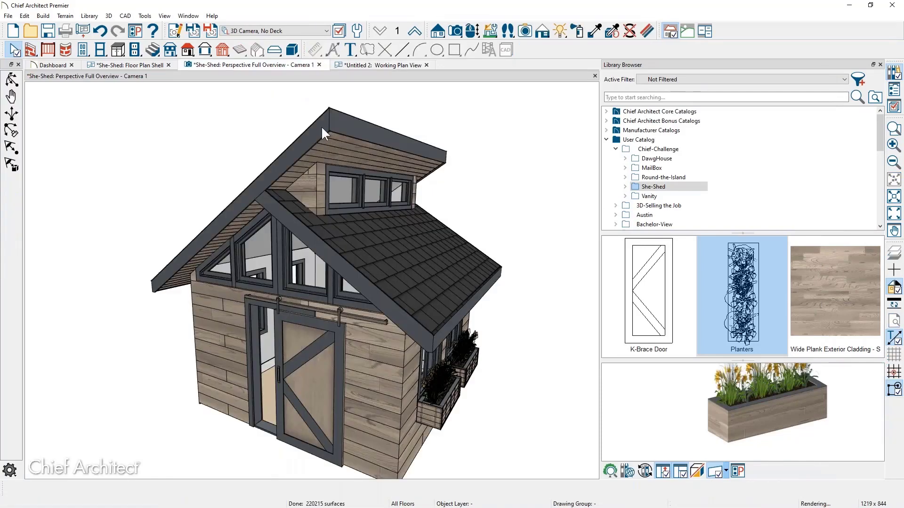
middle_click_drag(420, 256, 413, 260, "alt")
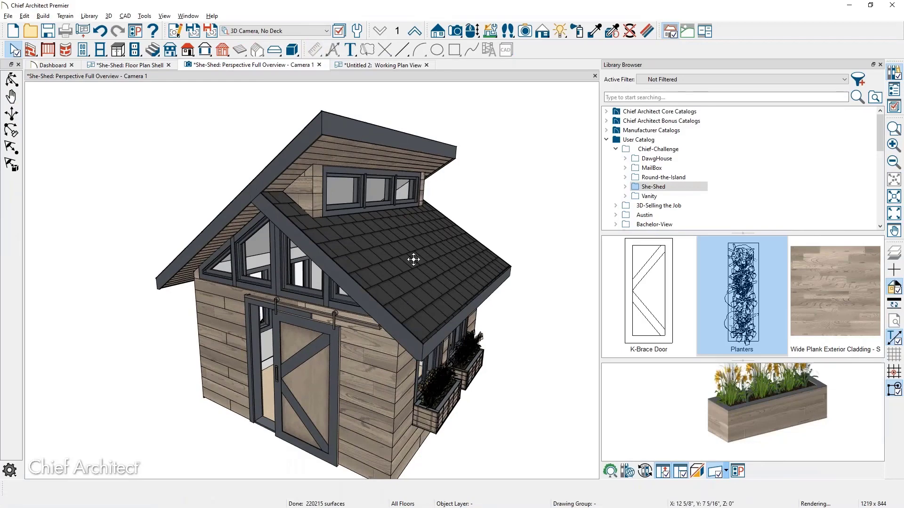
middle_click_drag(363, 175, 357, 284, "alt")
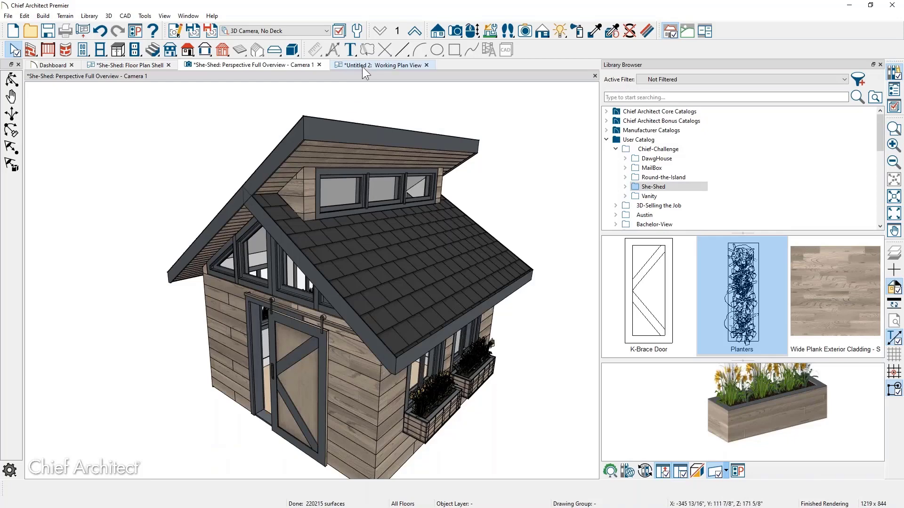
left_click(362, 67)
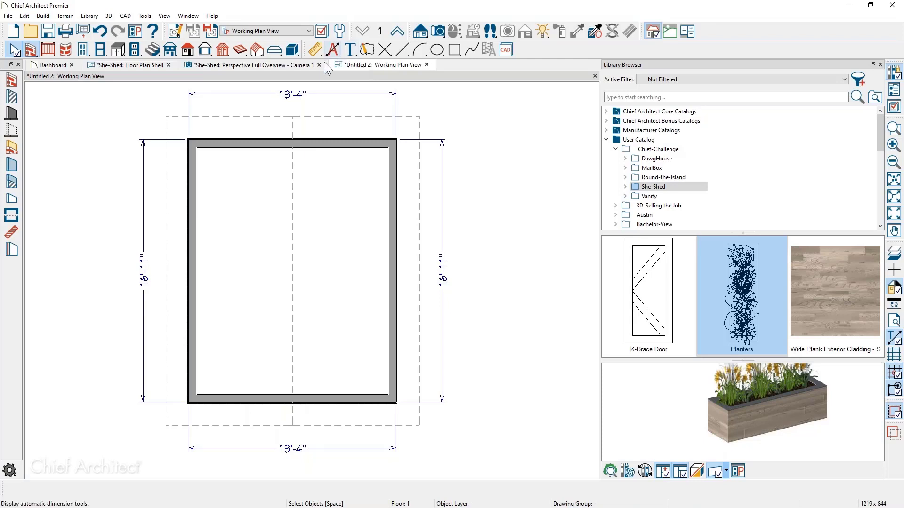
left_click(12, 81)
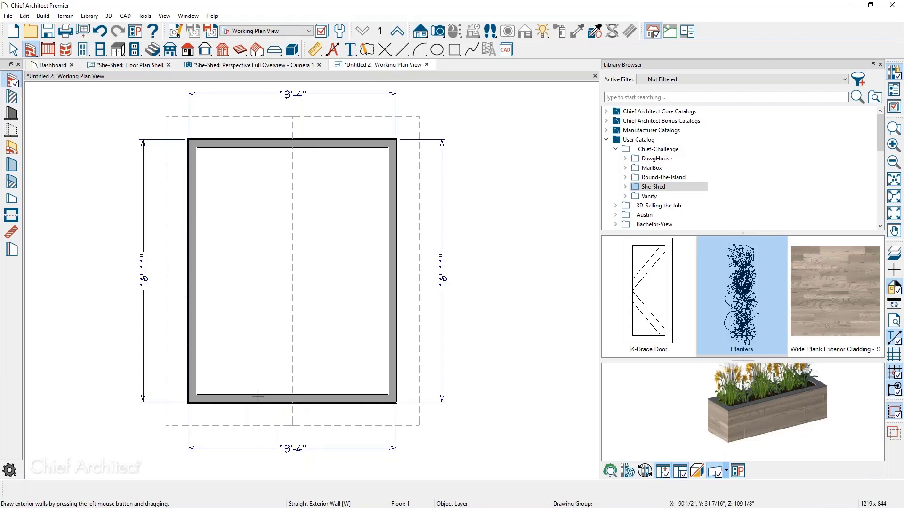
left_click_drag(255, 395, 273, 157)
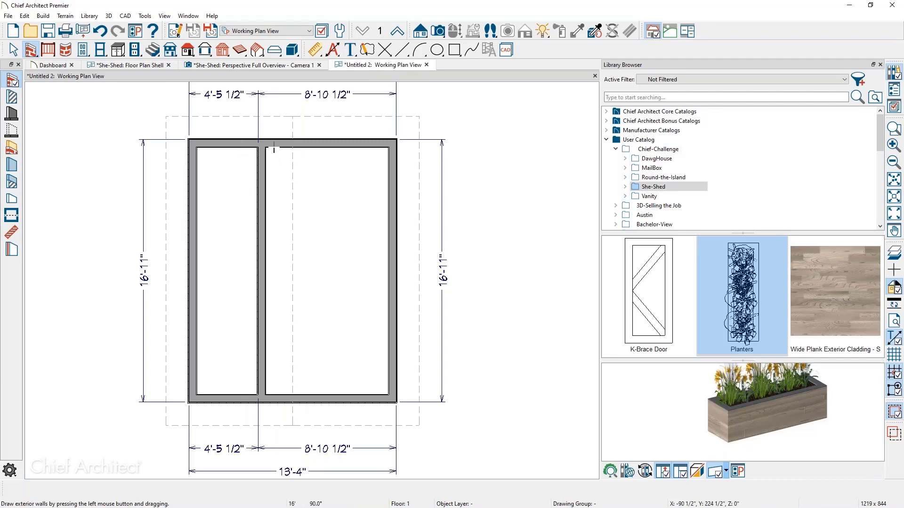
key("space")
middle_click_drag(278, 165, 282, 193)
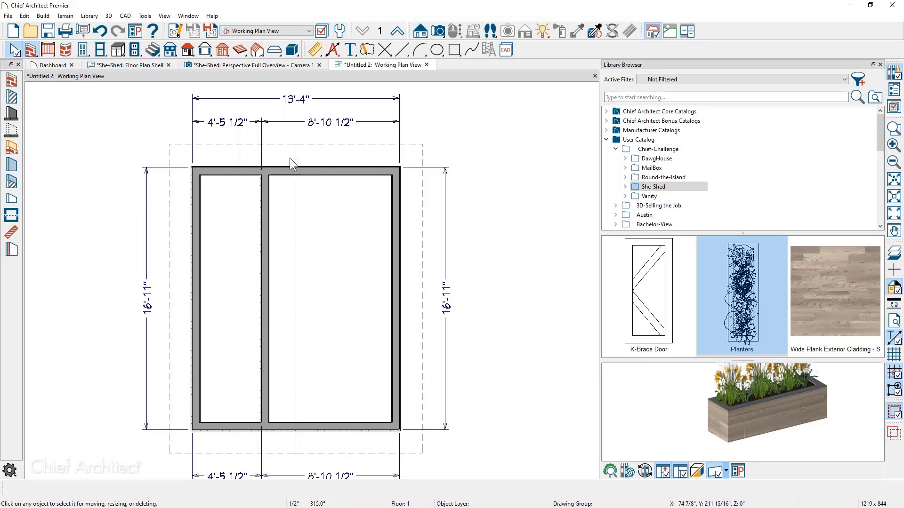
Set the lengthwise inner wall's distance from the left exterior wall to 4'
left_click(263, 229)
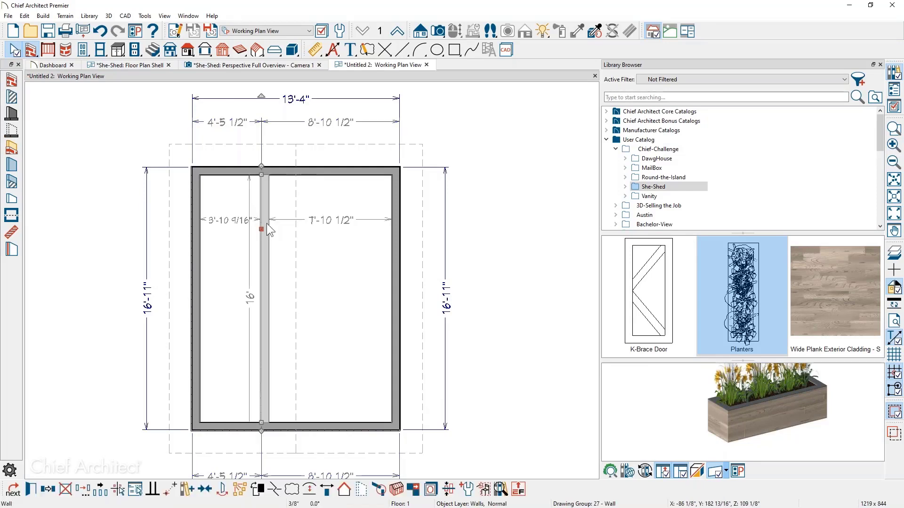
left_click(226, 123)
type("4'")
key("Return")
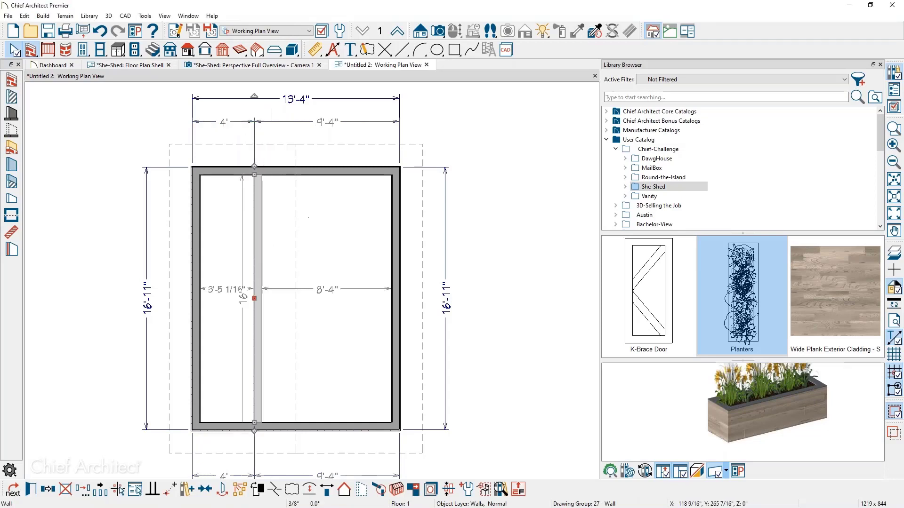
key("Escape")
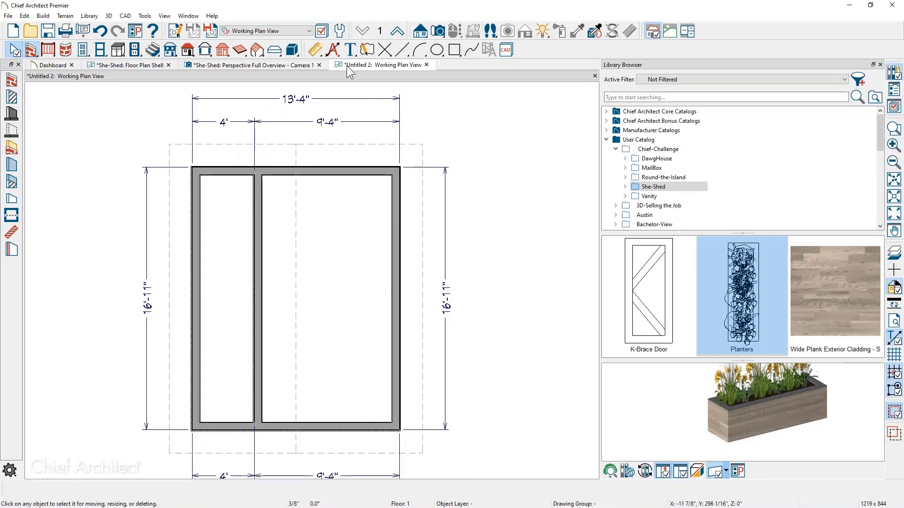
Go up to the attic level, create a full perspective overview of the new building and render it in the transparent glass style
left_click(396, 31)
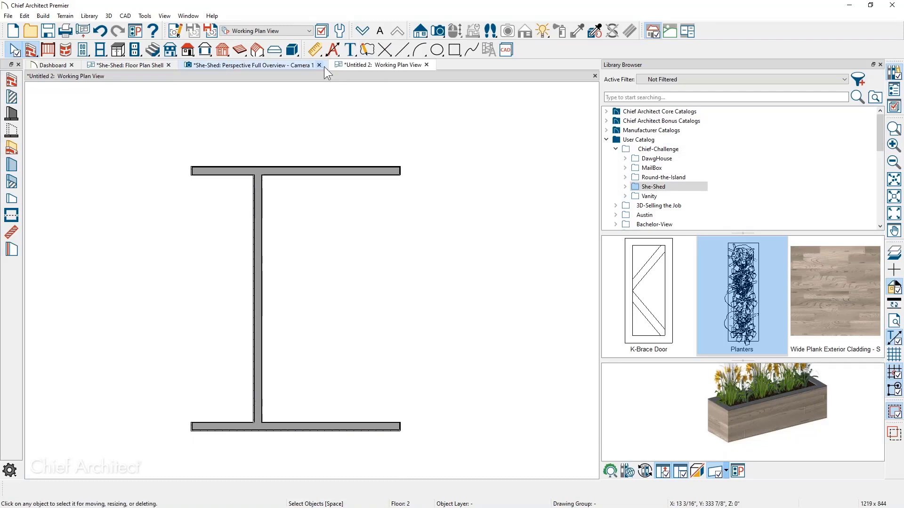
left_click(437, 32)
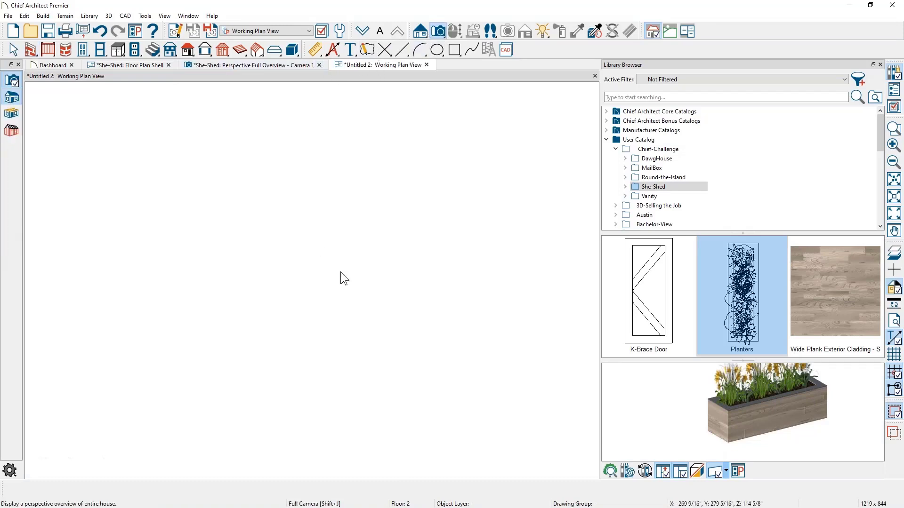
left_click_drag(349, 277, 456, 245)
left_click(543, 31)
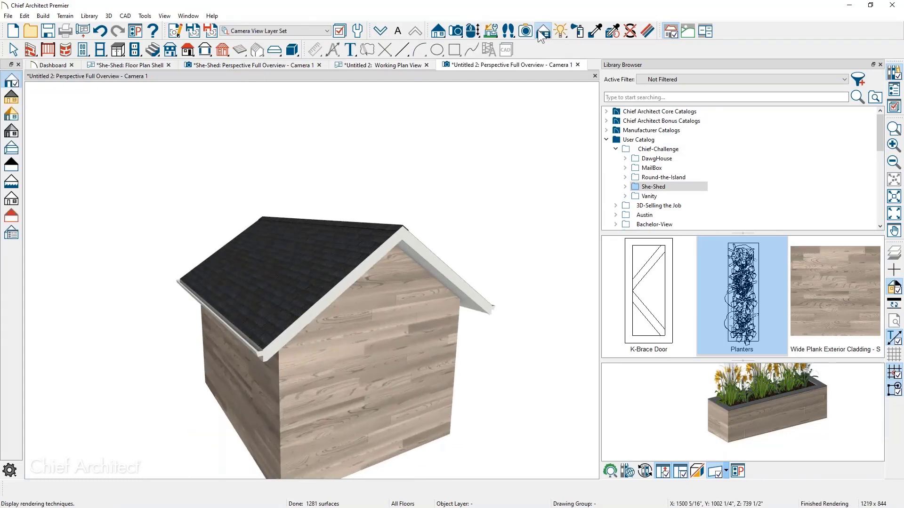
left_click(12, 148)
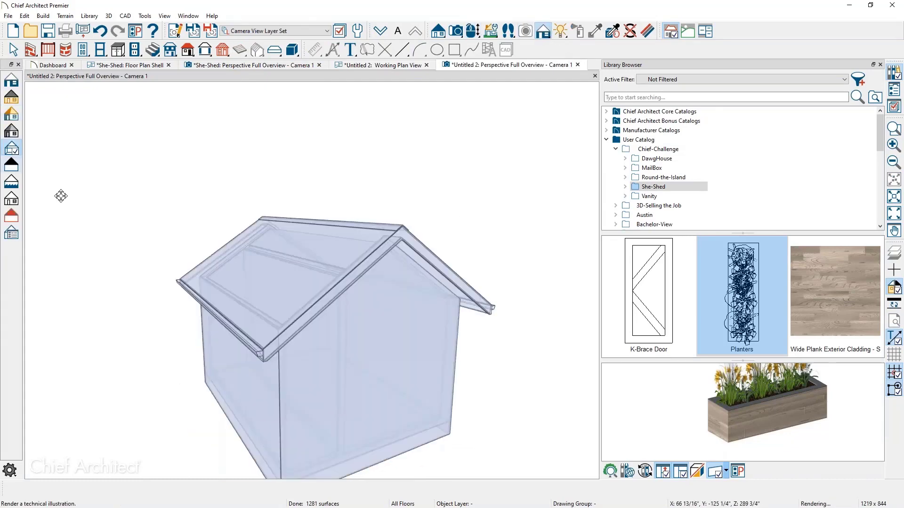
left_click_drag(61, 196, 344, 346)
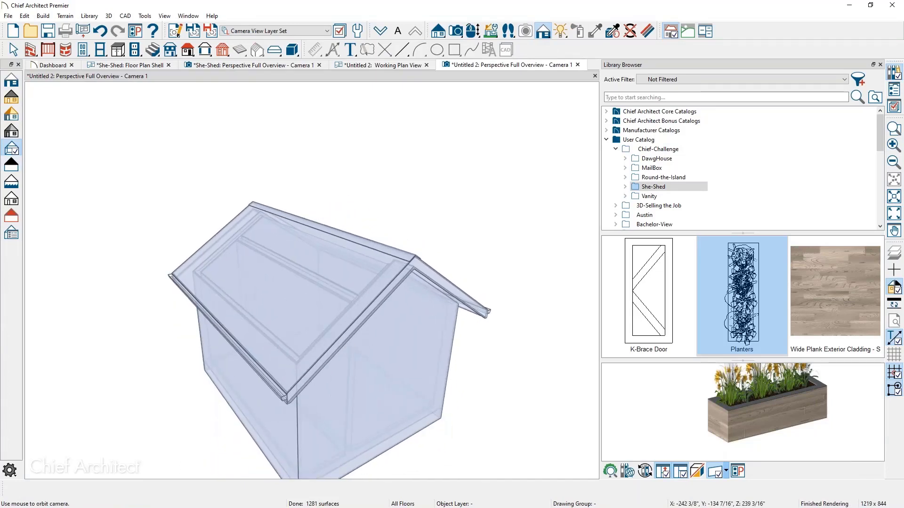
Pull one roof plane's ridge edge back about 34" and accept turning off Auto Rebuild Roofs
left_click(295, 291)
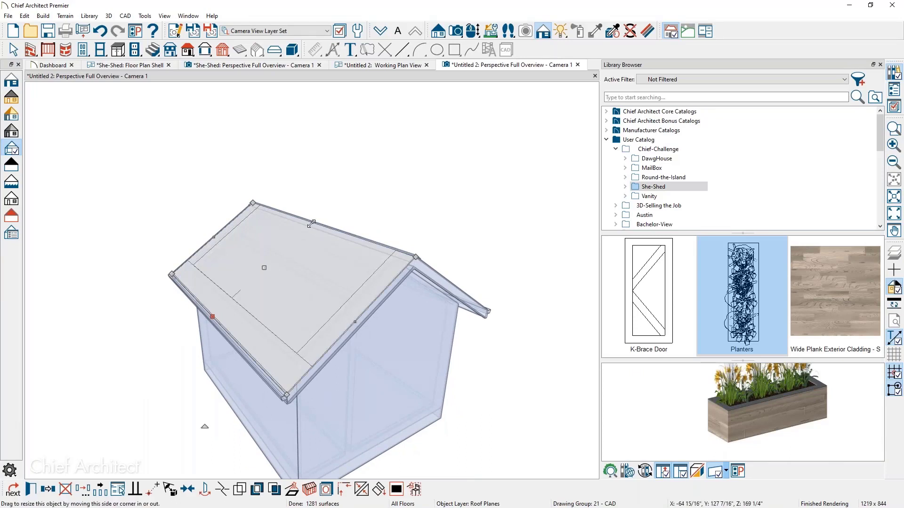
left_click_drag(311, 224, 287, 263)
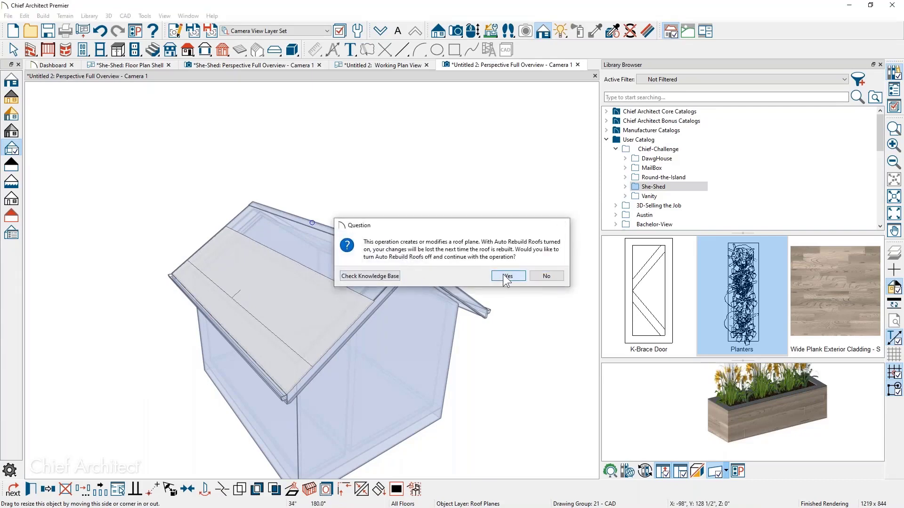
left_click(506, 276)
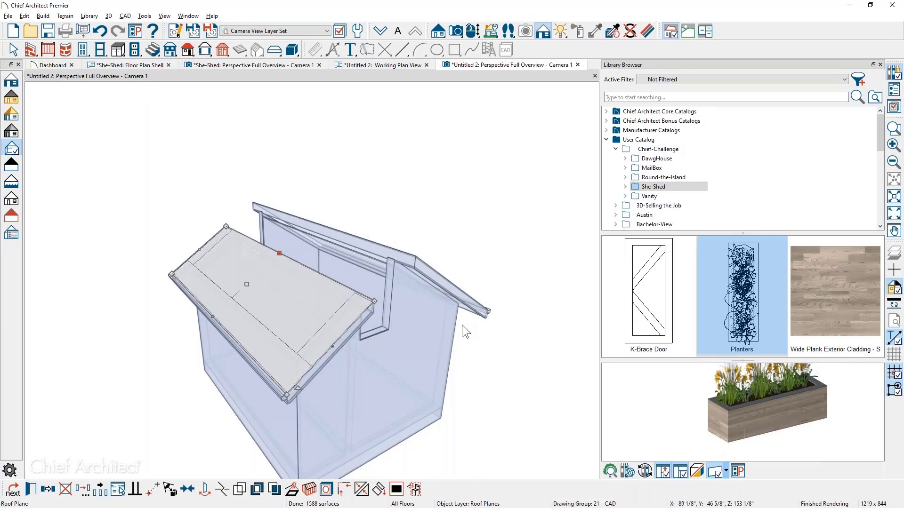
Extend the opposite roof plane's upper edge past the ridge so it overhangs the clerestory wall
middle_click_drag(462, 325, 331, 305)
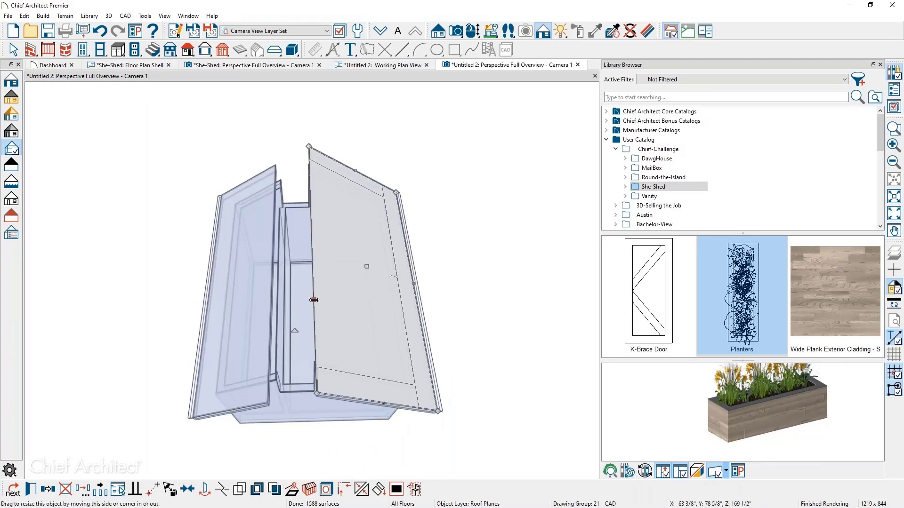
left_click_drag(314, 300, 248, 301)
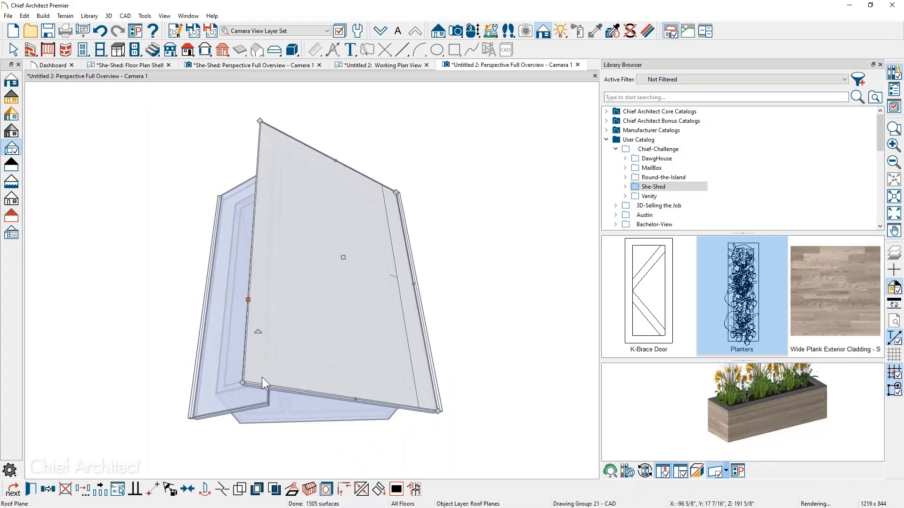
key("Escape")
middle_click_drag(262, 377, 509, 306)
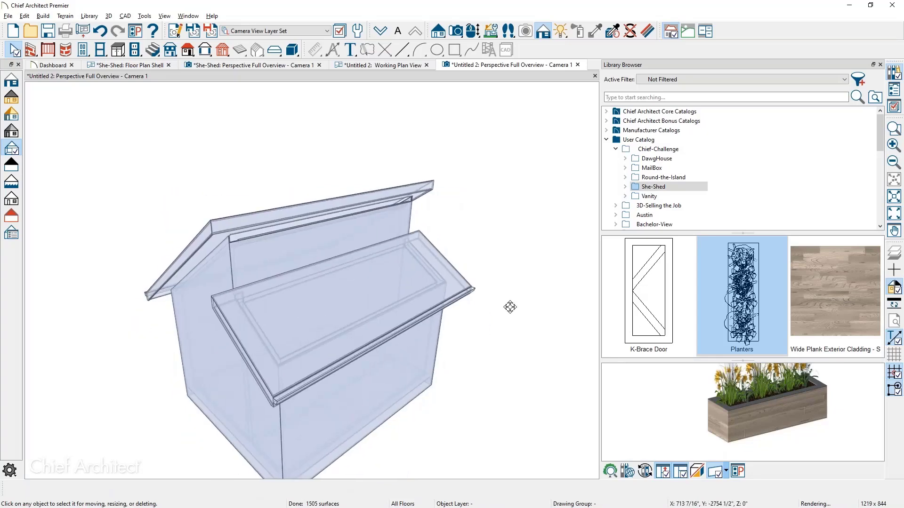
Set the attic clerestory wall to Roof Cuts Wall at Bottom and accept that the automatically generated wall is retained
left_click(346, 243)
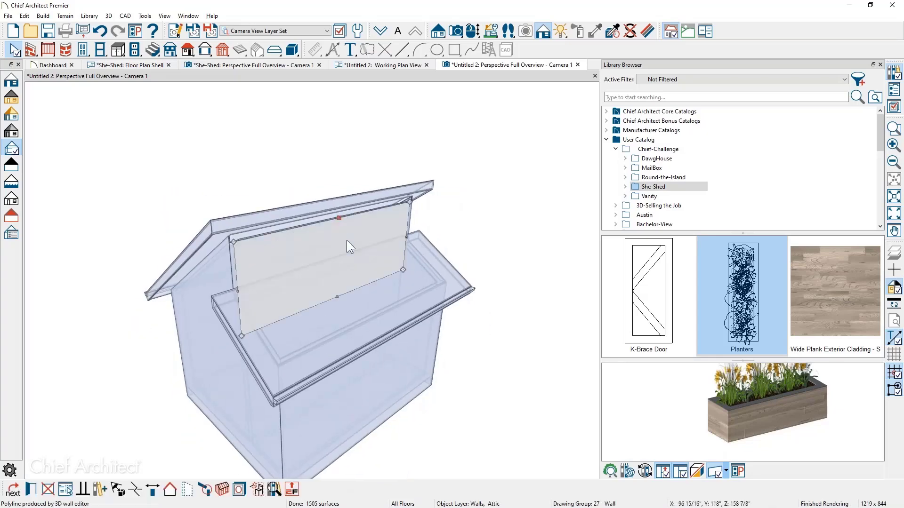
double_click(347, 241)
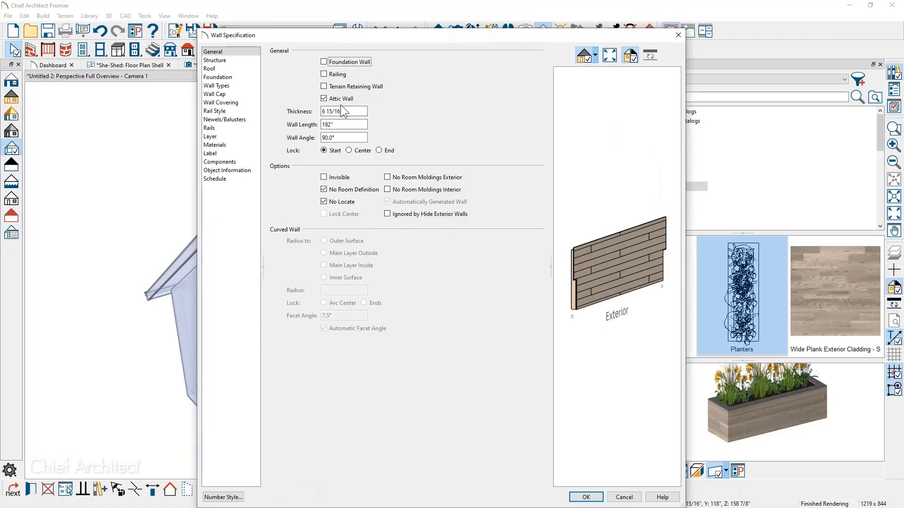
left_click(238, 68)
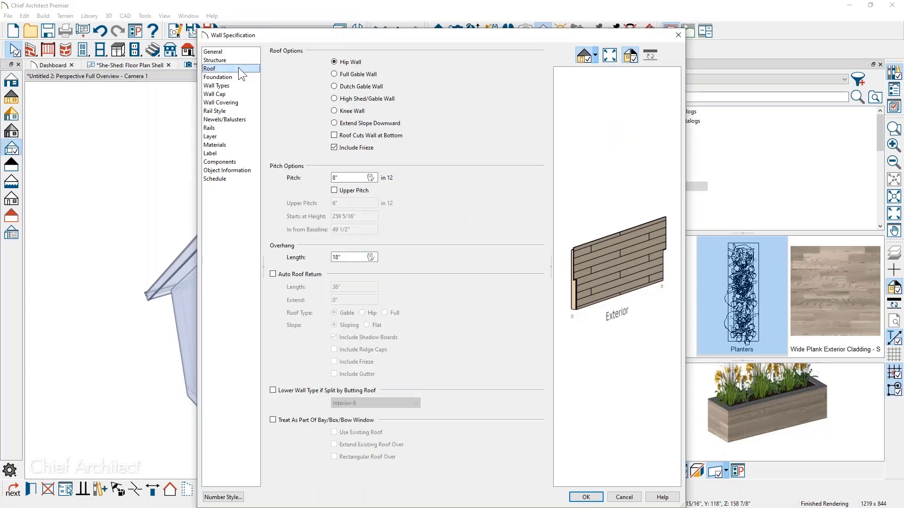
left_click(334, 136)
left_click(587, 497)
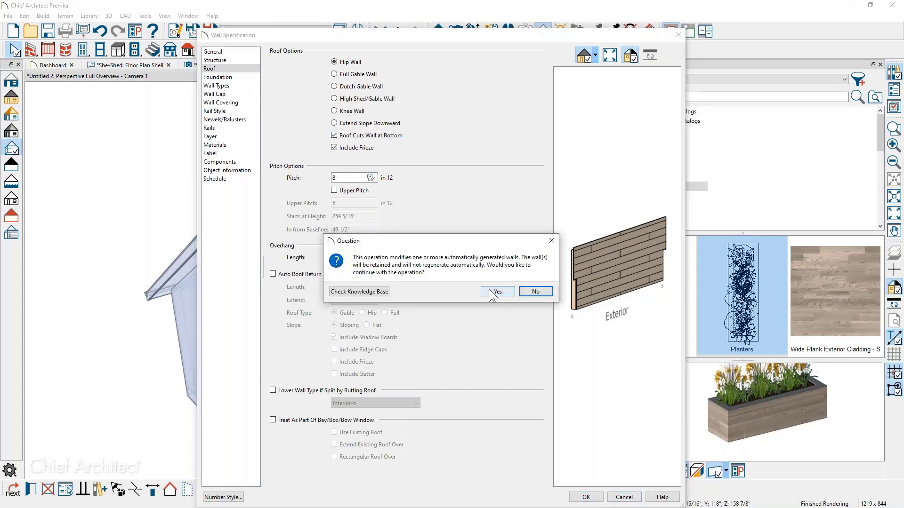
left_click(490, 291)
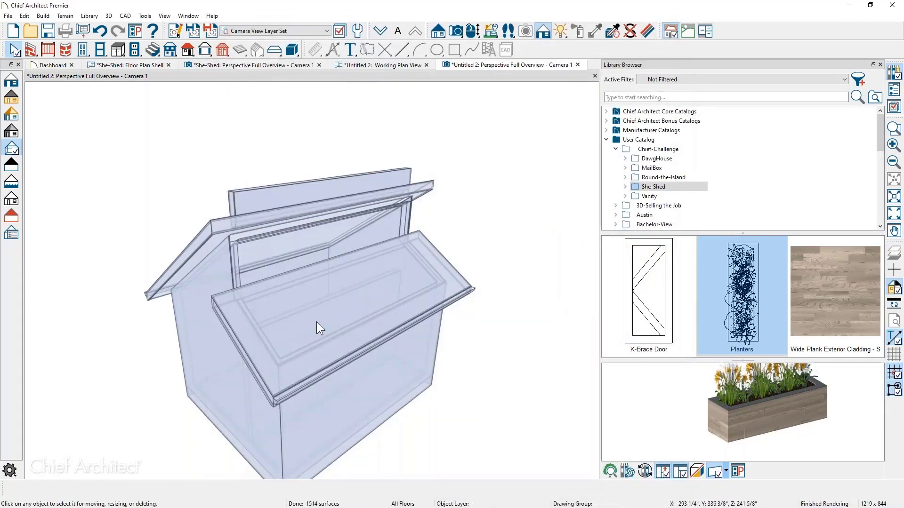
In the new building's working plan view, extend the narrower roof plane's upper edge to the far face of the lengthwise inner wall
scroll(316, 321, "up", 1)
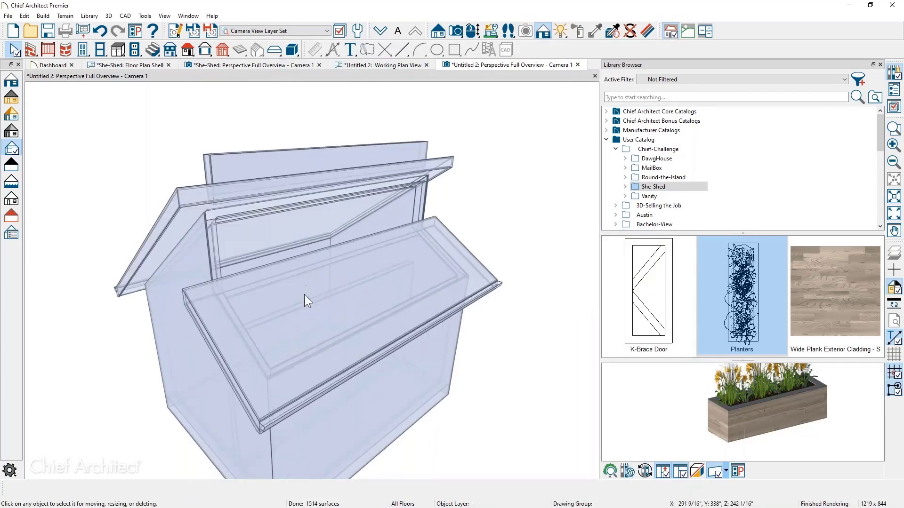
left_click(304, 295)
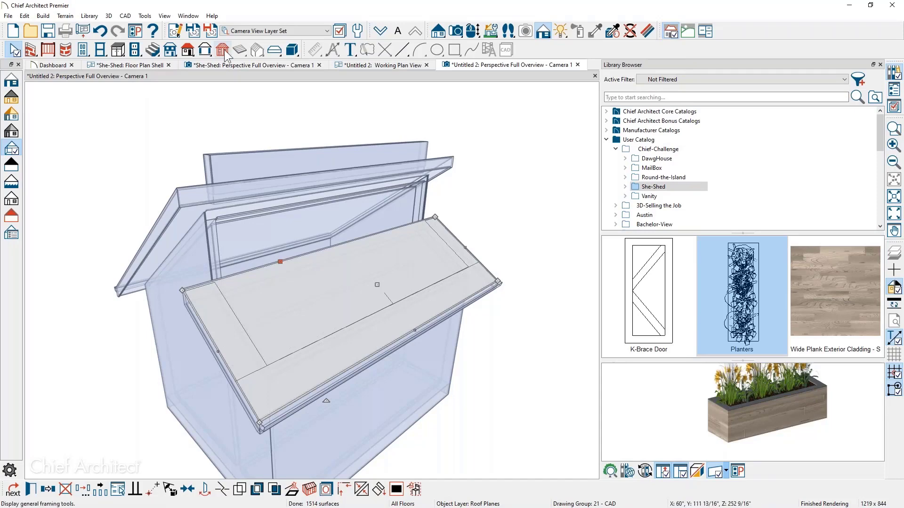
left_click(402, 66)
left_click(354, 31)
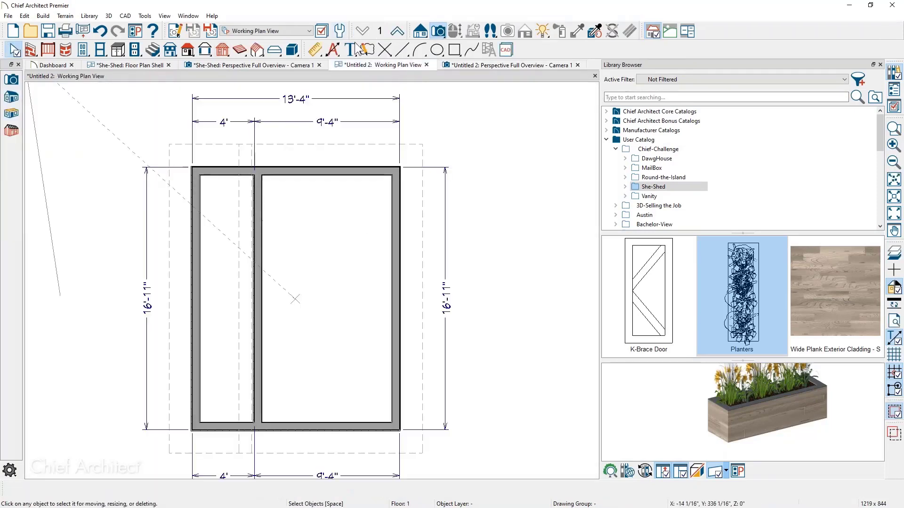
middle_click_drag(371, 218, 408, 213)
key("Escape")
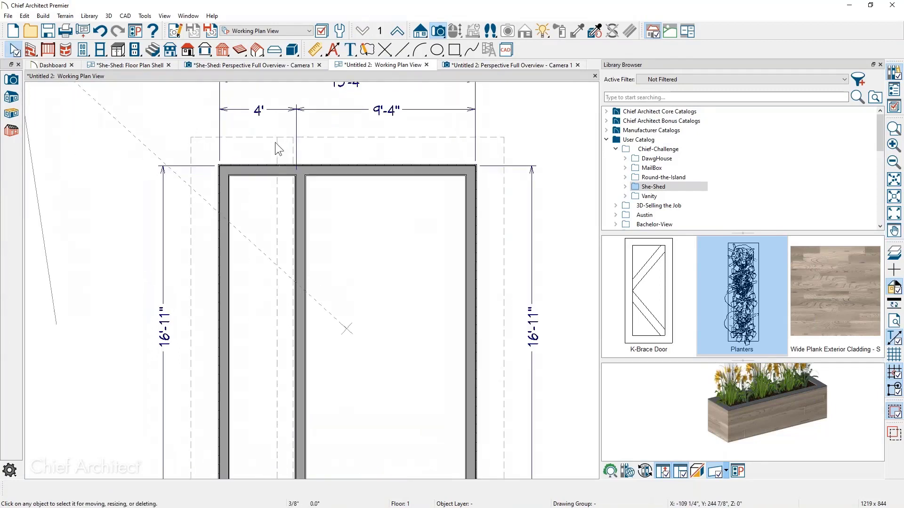
scroll(274, 142, "up", 1)
left_click(275, 142)
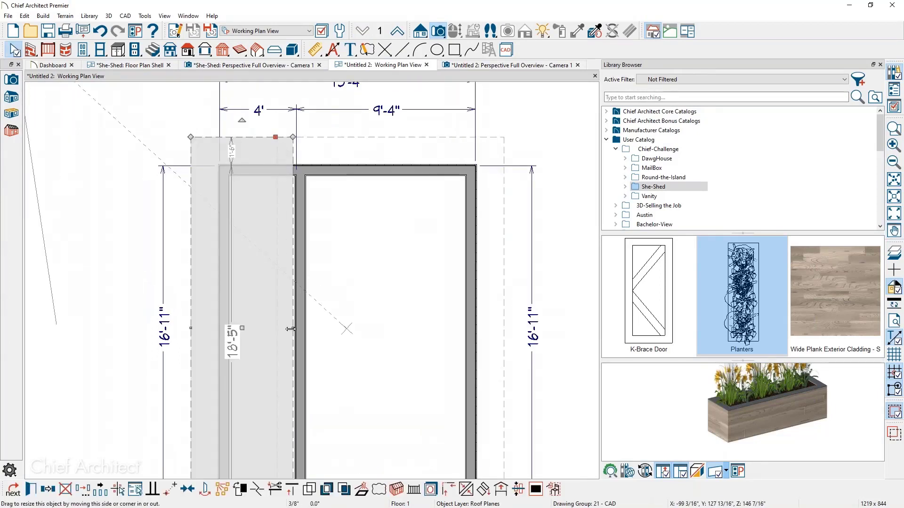
left_click_drag(292, 328, 305, 328)
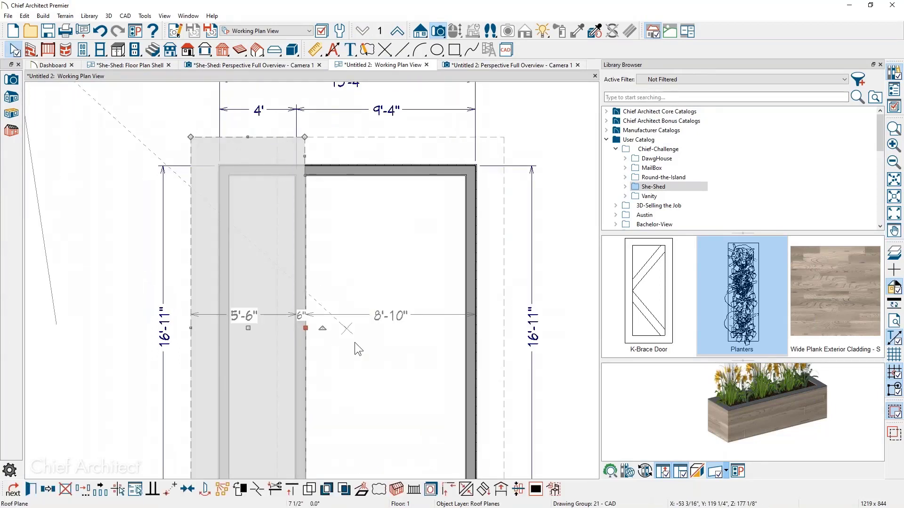
scroll(314, 337, "up", 1)
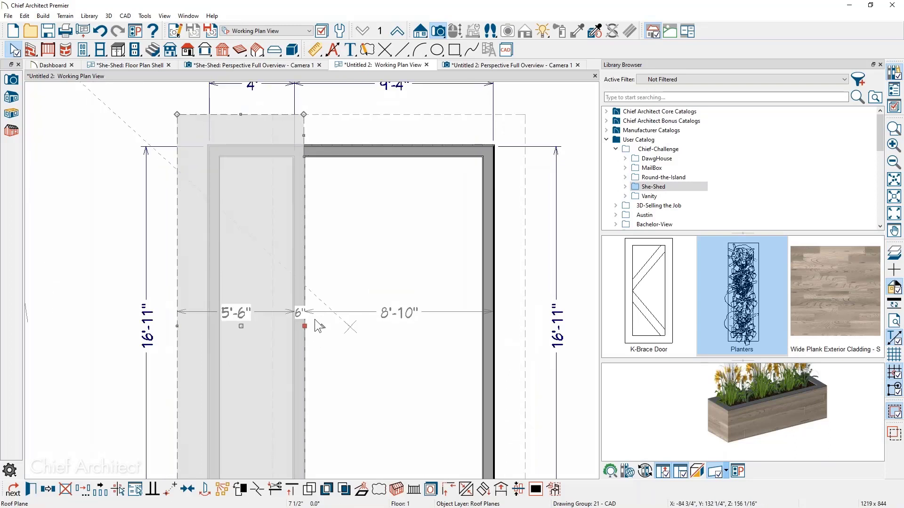
left_click(335, 237)
left_click(306, 130)
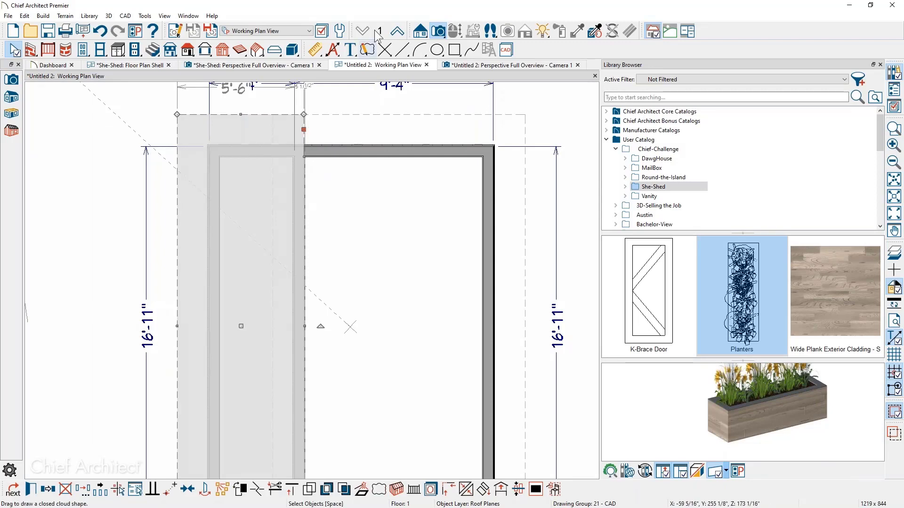
Check the attic level, return to floor 1 and delete the lengthwise inner wall there
left_click(401, 32)
left_click(362, 31)
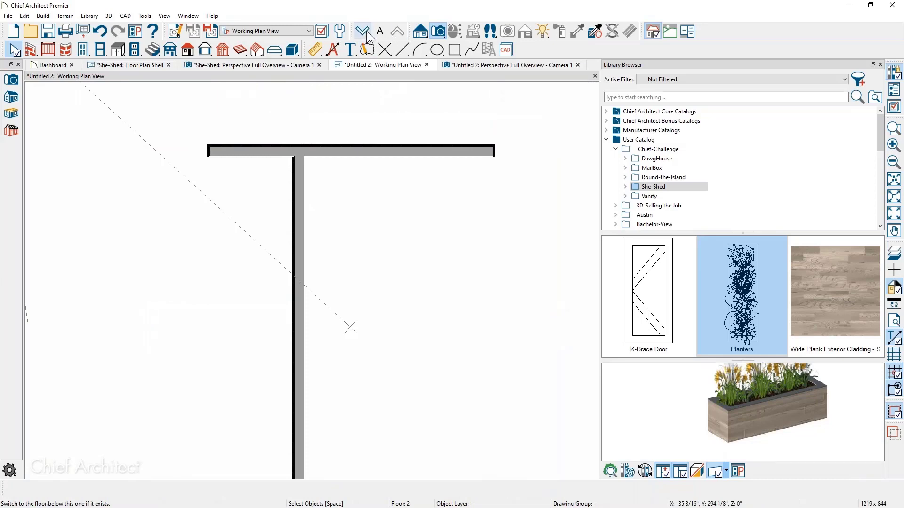
left_click(300, 253)
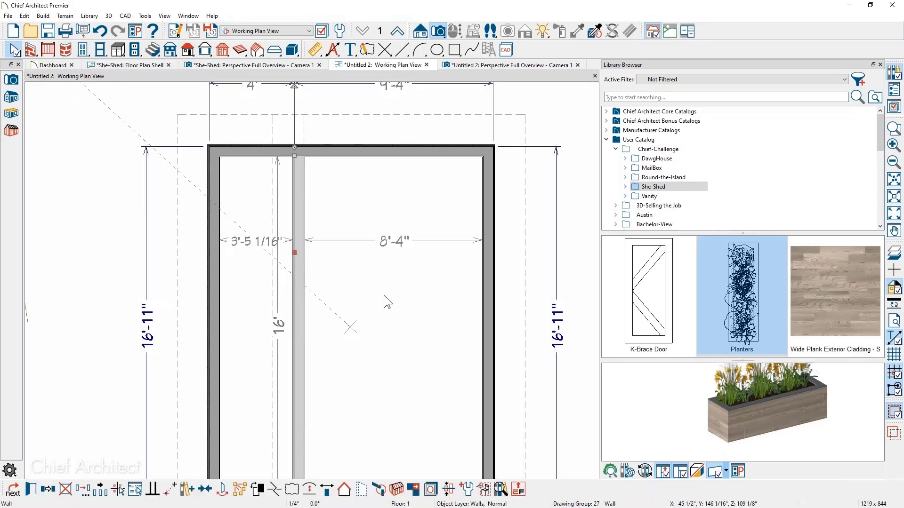
key("Delete")
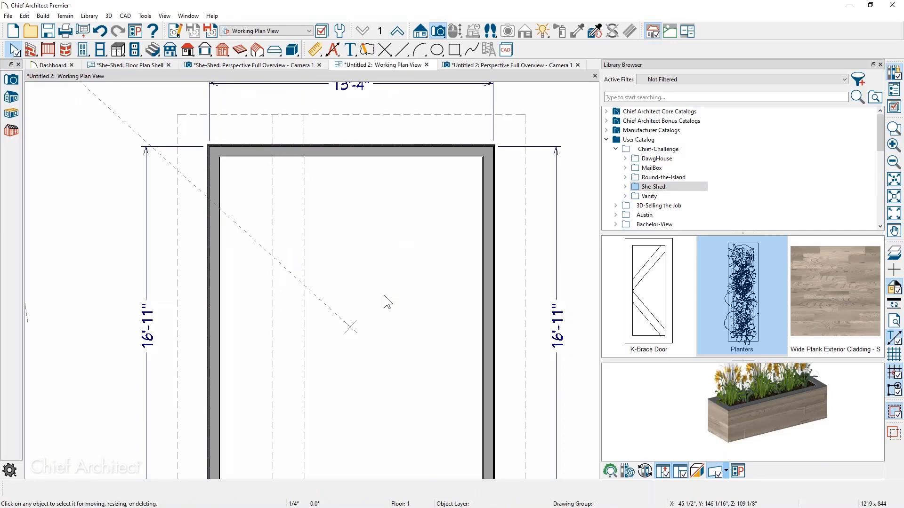
Return to the new building's perspective overview and render it in vector view style
left_click(502, 65)
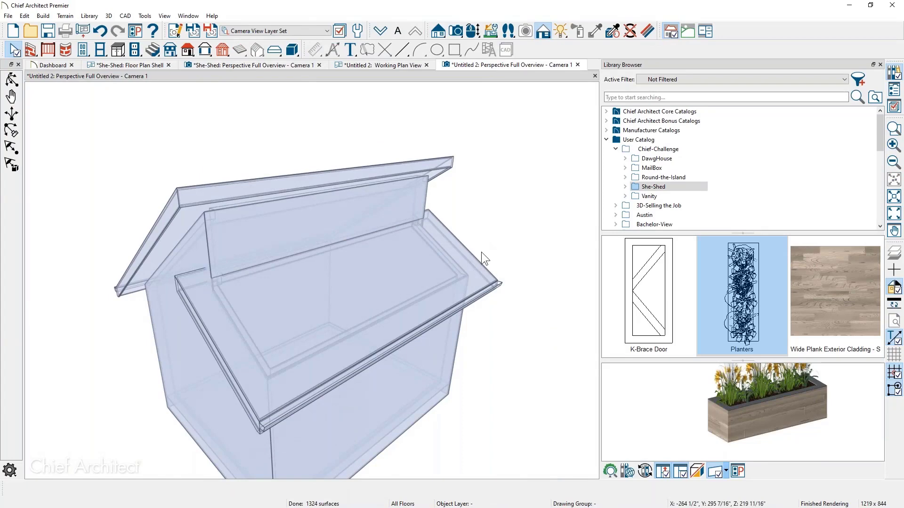
middle_click_drag(477, 252, 490, 234)
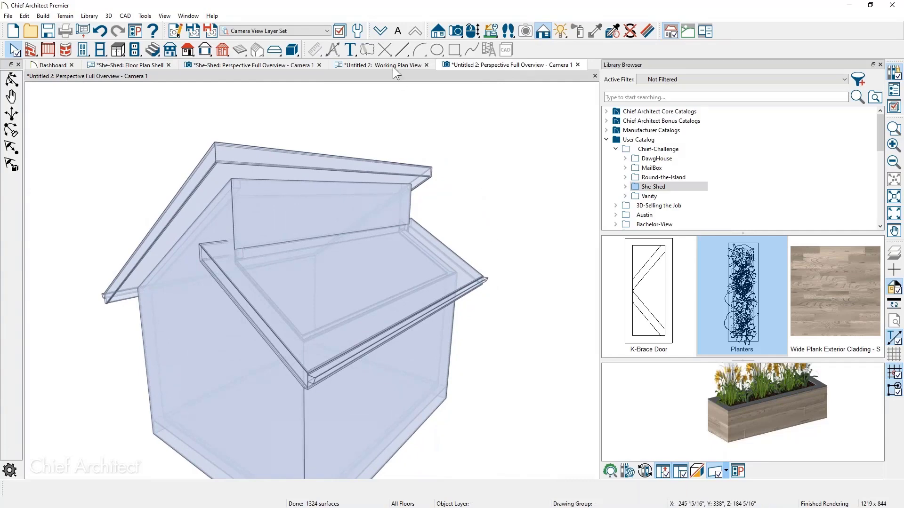
left_click(543, 31)
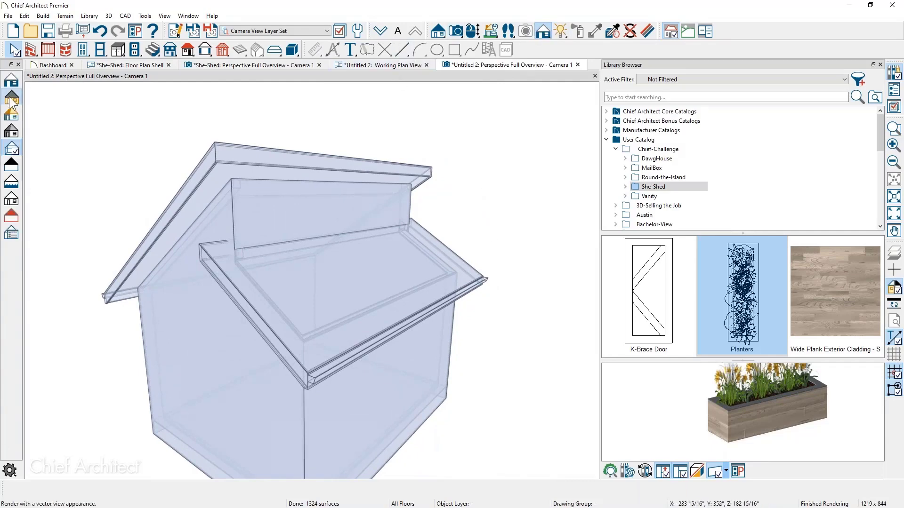
left_click(11, 98)
middle_click_drag(266, 306, 275, 314)
Extend the lower roof plane's front edge segment up under the opposite roof plane and pull the notch edge clear of the clerestory wall's end
left_click(232, 269)
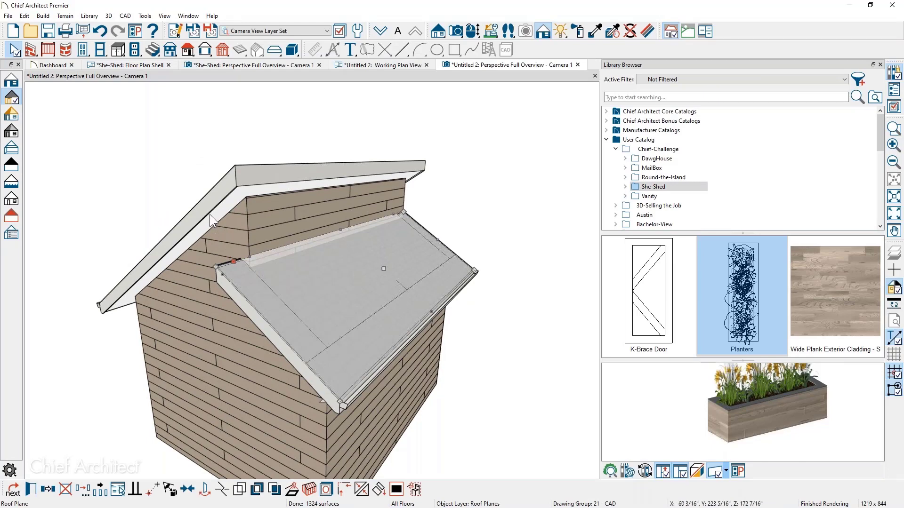
middle_click_drag(216, 281, 218, 301, "alt")
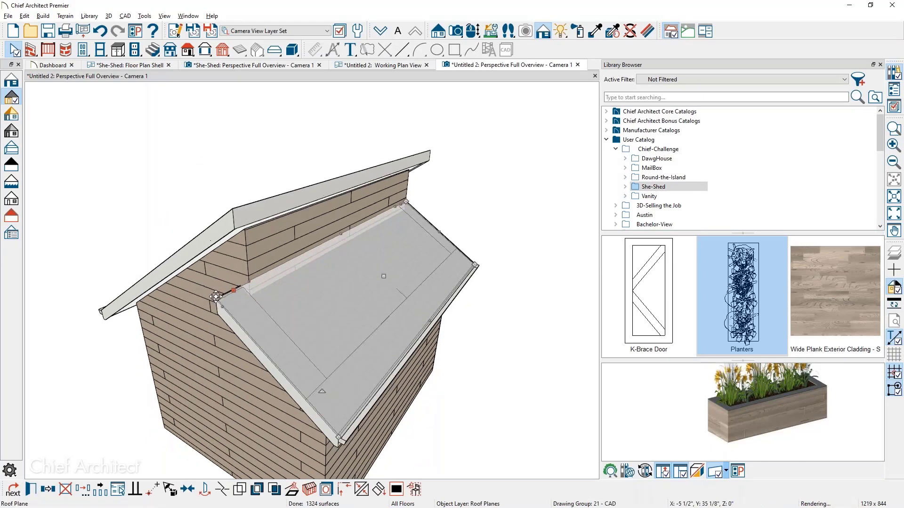
left_click_drag(233, 288, 204, 249)
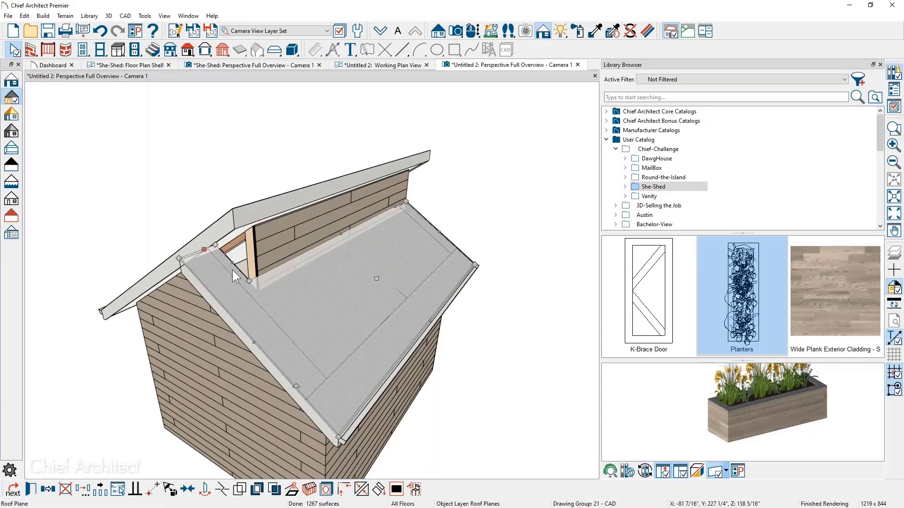
left_click_drag(233, 268, 222, 266)
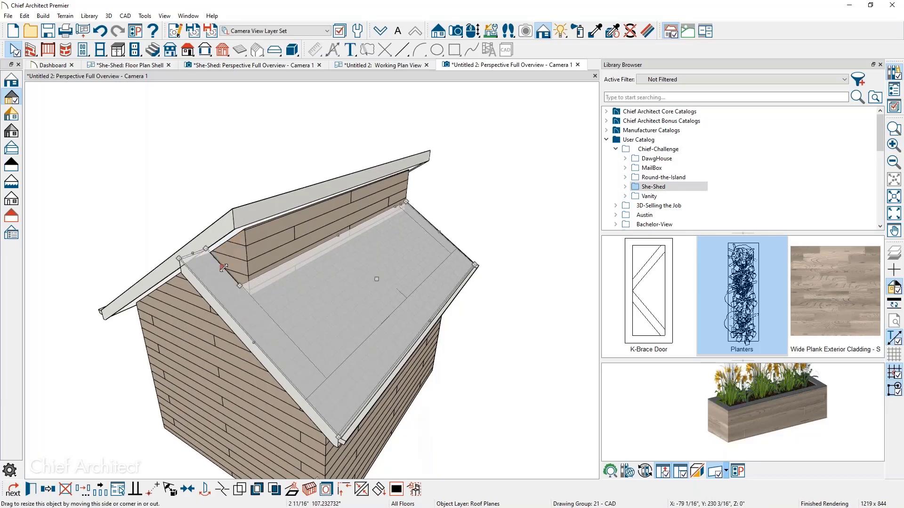
key("Escape")
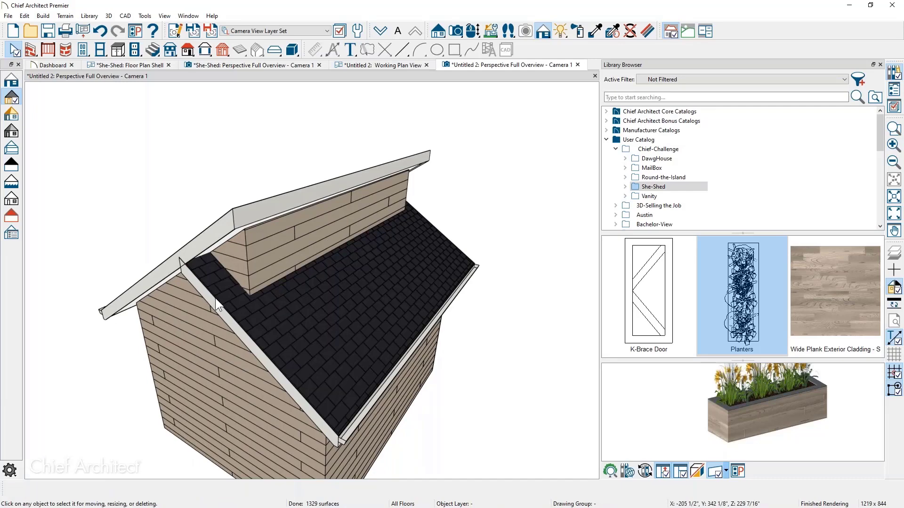
left_click(215, 298)
left_click_drag(215, 298, 218, 299)
key("Escape")
middle_click_drag(228, 334, 238, 319)
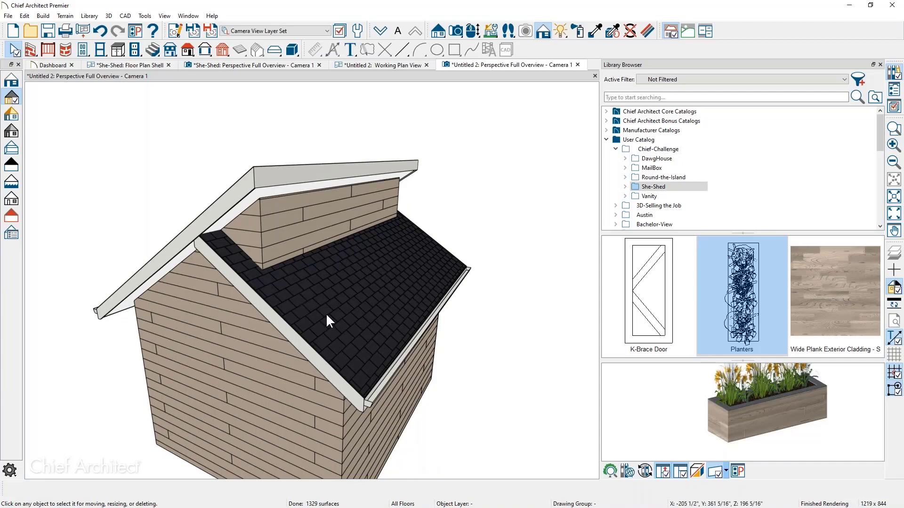
middle_click_drag(326, 313, 331, 307)
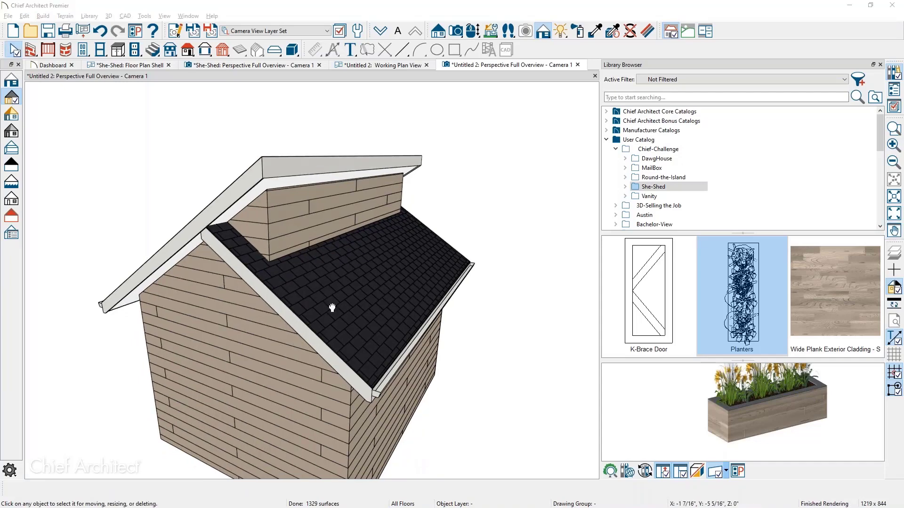
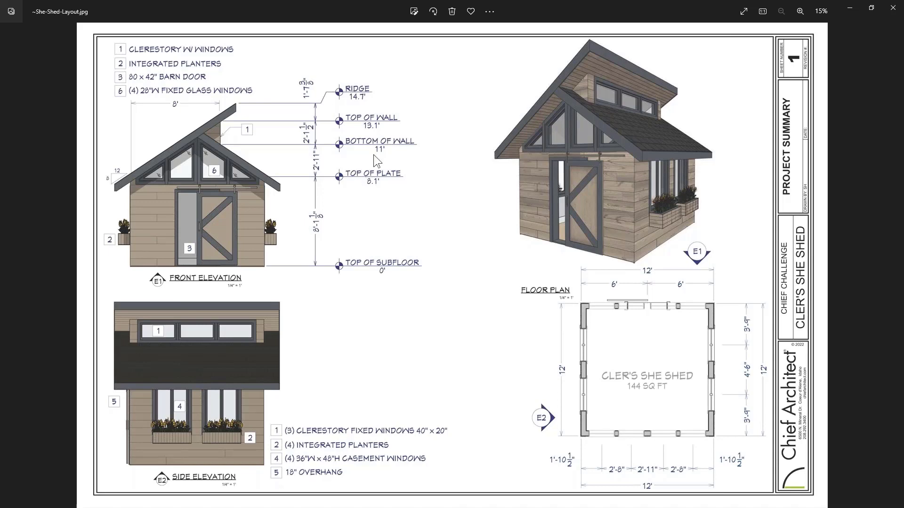
Minimize the layout image, open the she-shed's annotated front elevation from callout E1 and close the Library Browser
left_click(851, 9)
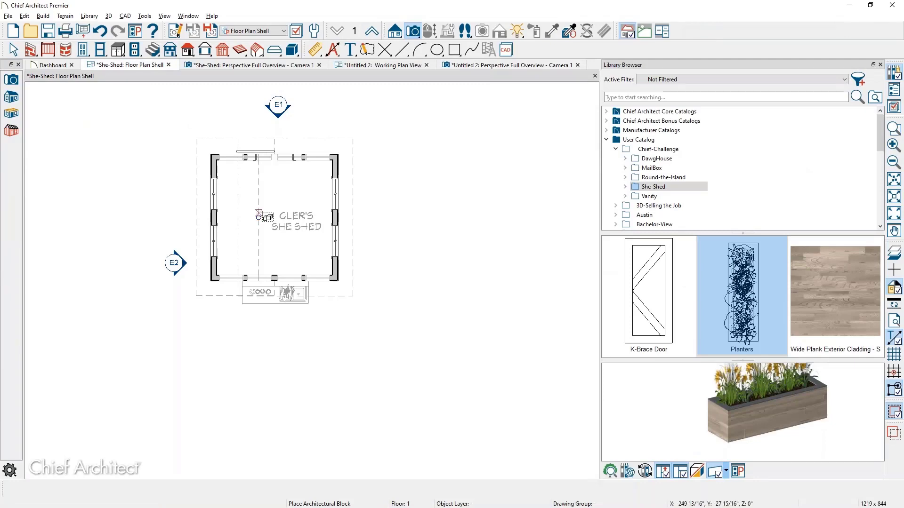
middle_click_drag(261, 210, 289, 275)
key("Escape")
double_click(307, 175)
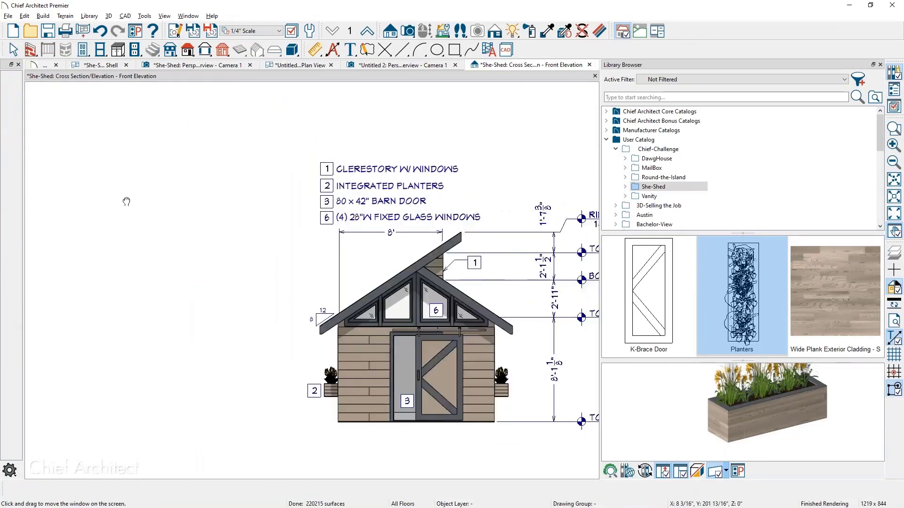
left_click(880, 65)
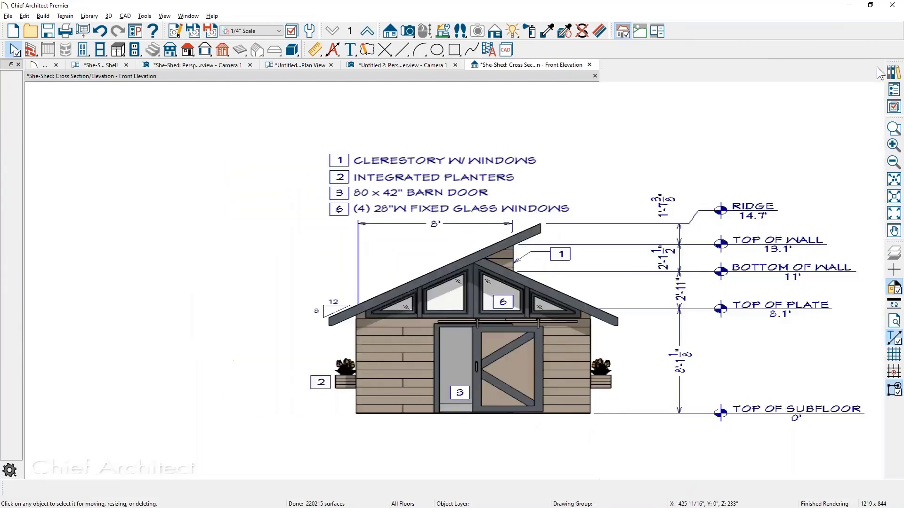
scroll(696, 289, "up", 1)
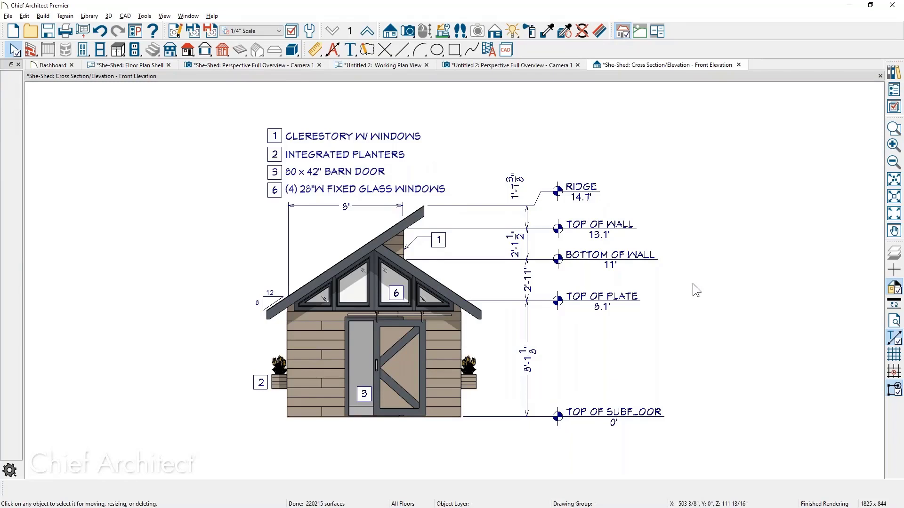
Create a new cross section/elevation view from the she-shed floor plan, looking at the barn door wall from outside
left_click(137, 66)
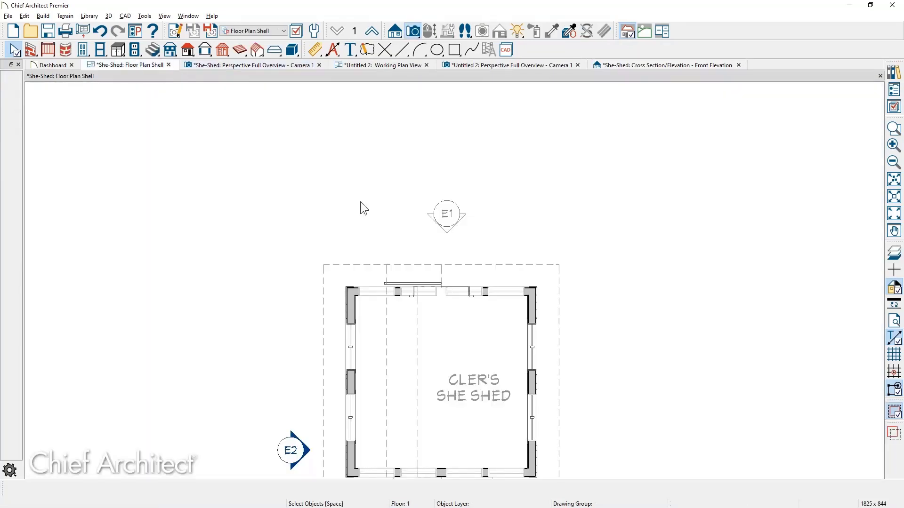
left_click(397, 34)
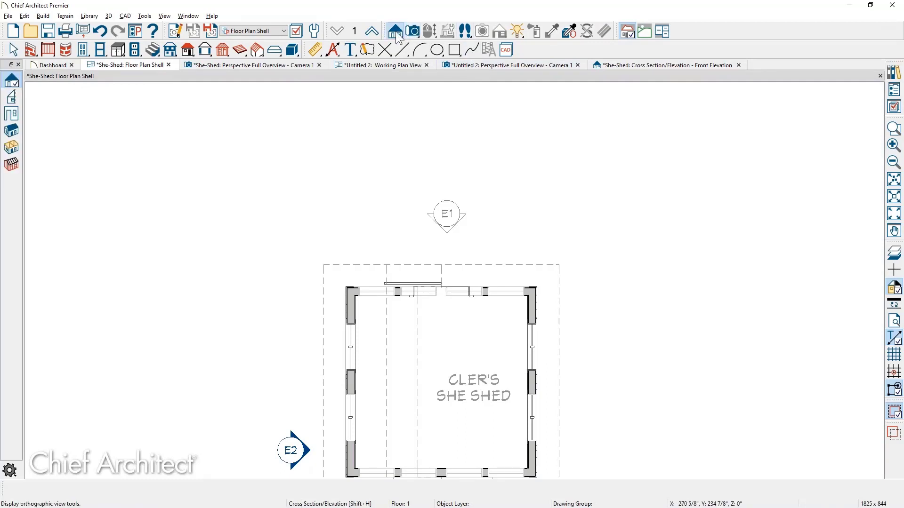
left_click_drag(408, 212, 401, 331)
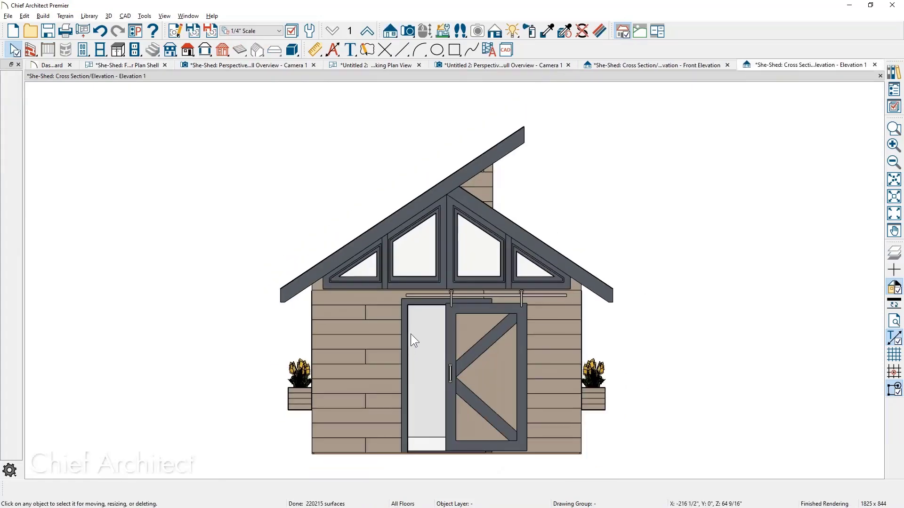
Generate auto story pole dimensions for the barn door elevation and open the Auto Story Pole Dimension defaults
left_click(333, 50)
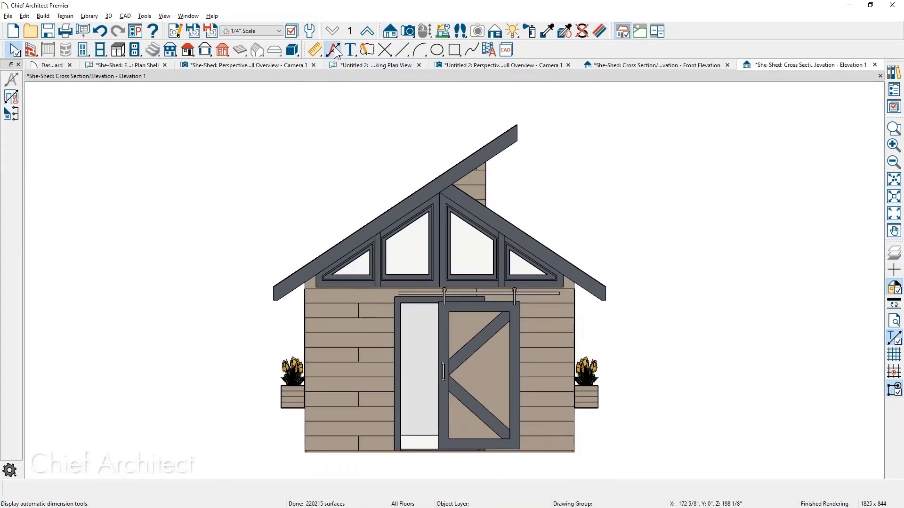
left_click(14, 120)
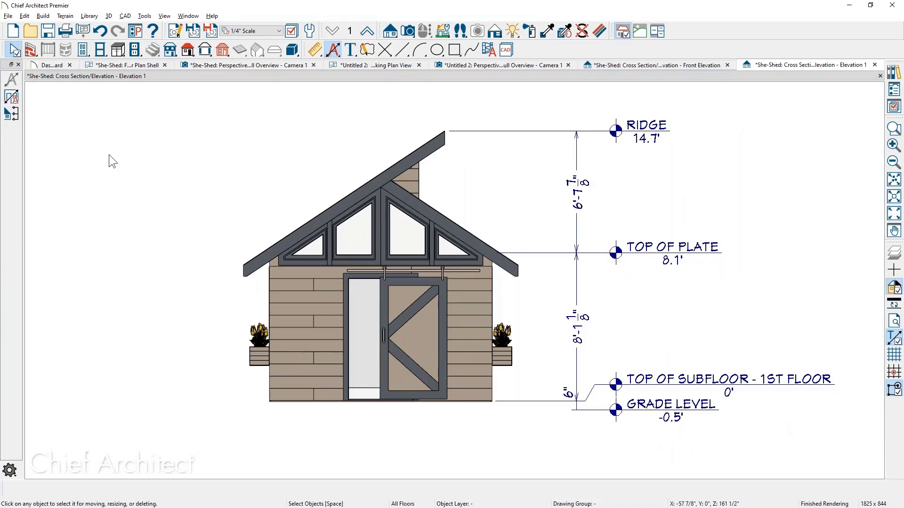
left_click(309, 32)
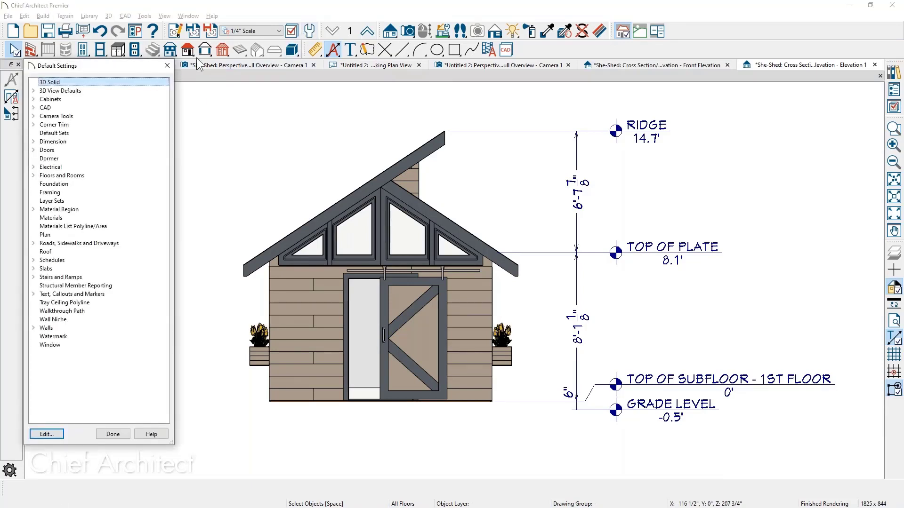
left_click(33, 142)
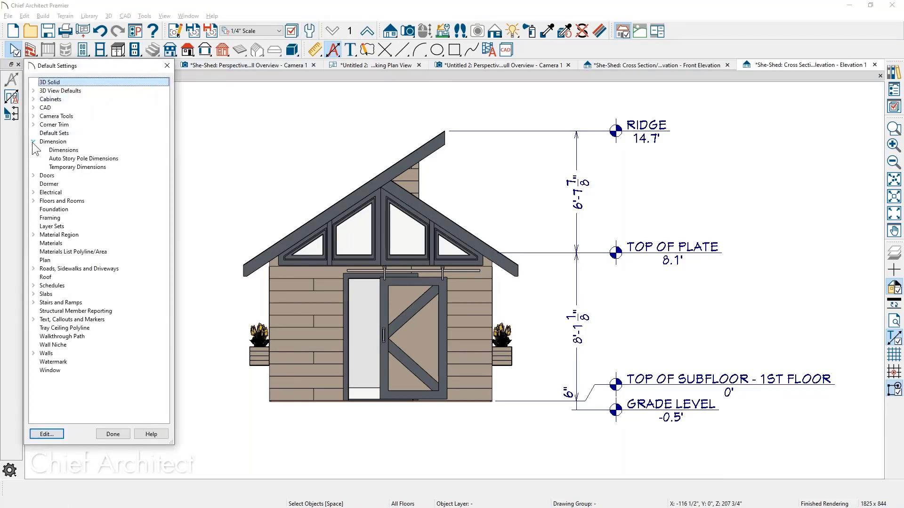
double_click(123, 161)
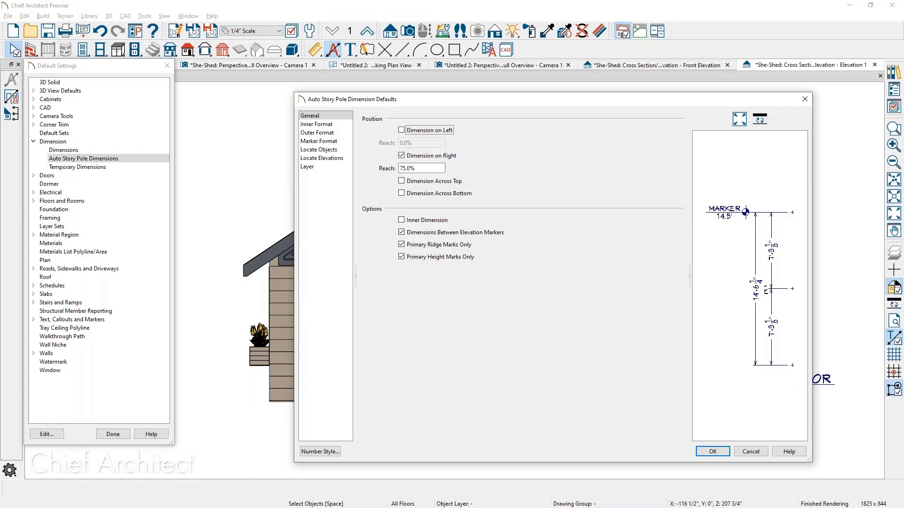
Toggle the story pole's left-side dimension on and back off, and review the right side's reach setting
mouse_move(417, 99)
left_mouse_down()
mouse_move(547, 165)
mouse_move(589, 294)
mouse_move(477, 186)
mouse_move(289, 122)
left_mouse_up()
left_click(287, 155)
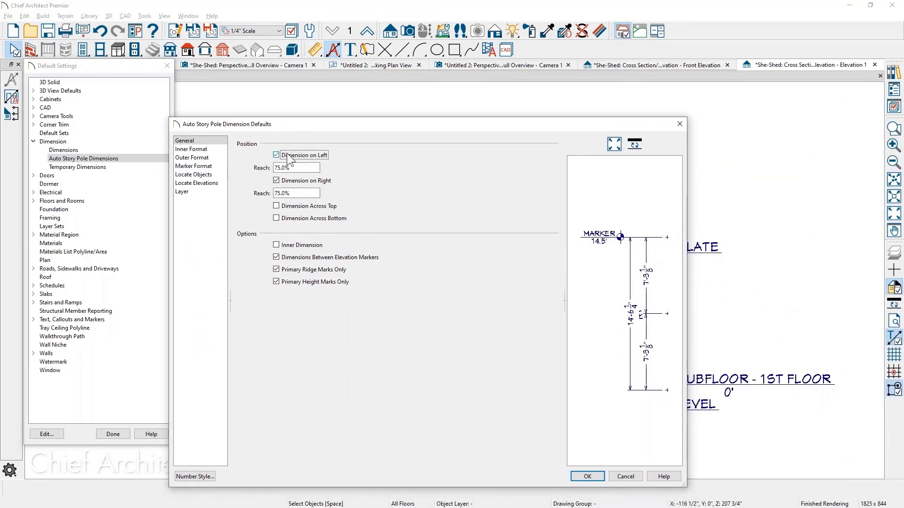
left_click(288, 156)
left_click(298, 194)
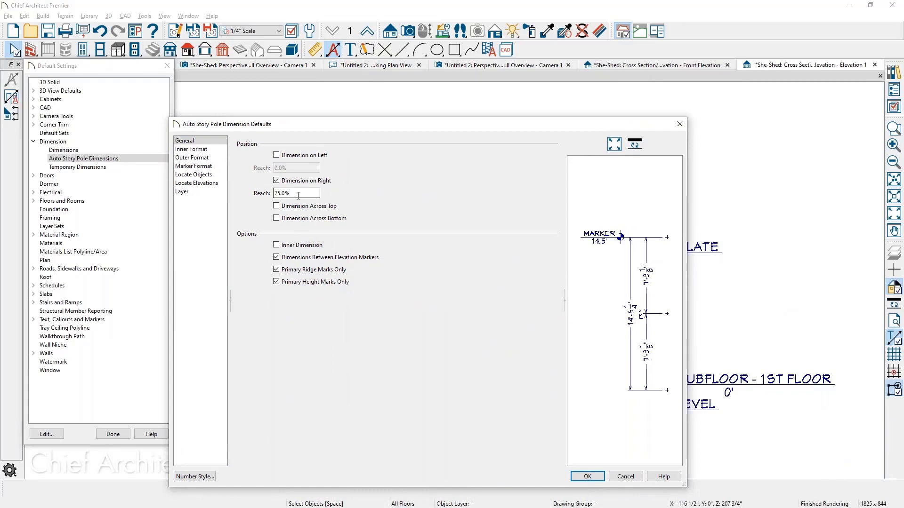
left_click_drag(298, 196, 269, 200)
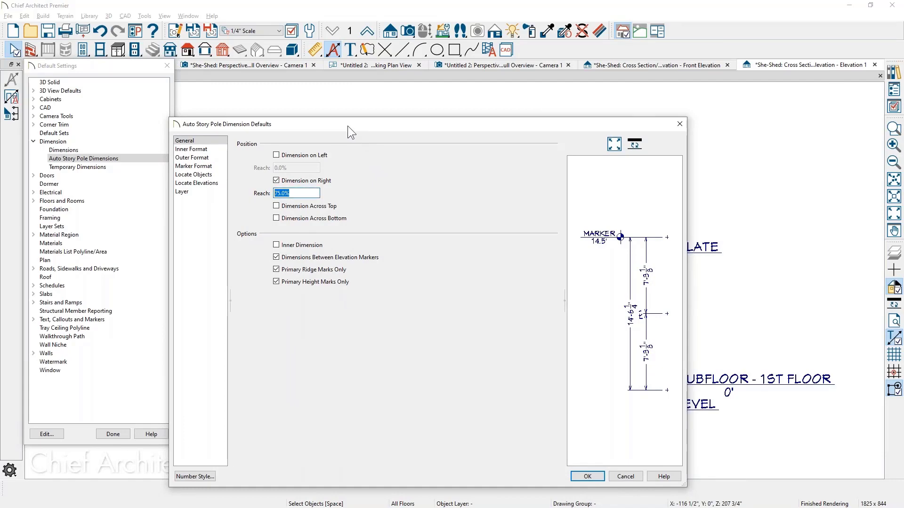
mouse_move(347, 126)
left_mouse_down()
mouse_move(475, 136)
mouse_move(902, 217)
left_mouse_up()
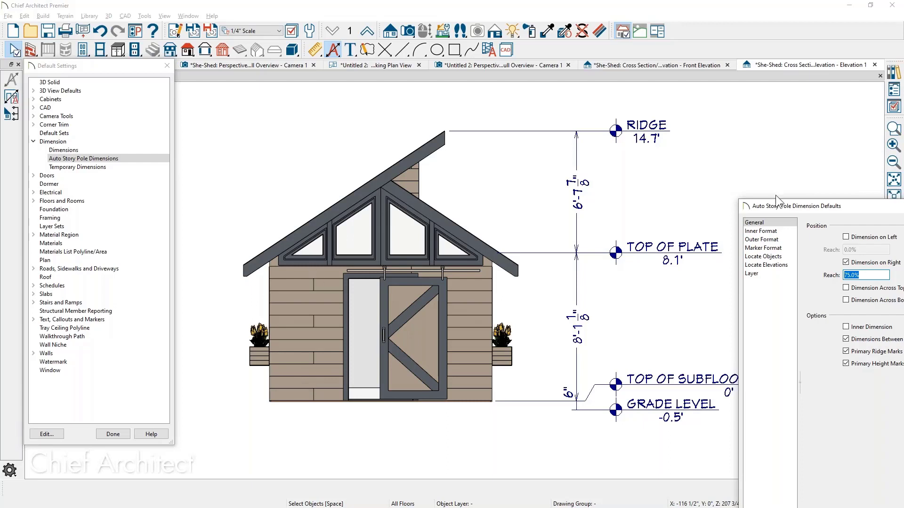
left_click_drag(804, 205, 398, 103)
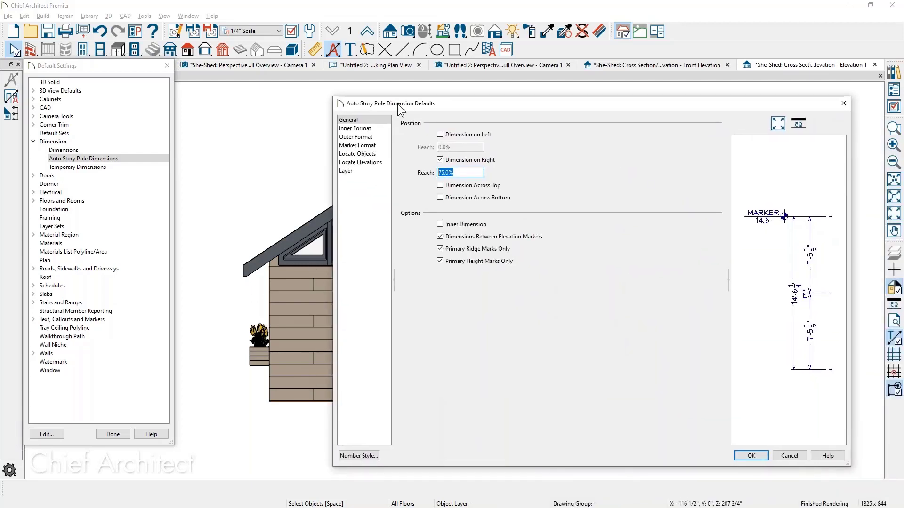
Remove the Grade Level mark from the marks the auto story pole includes and save the defaults
left_click(384, 163)
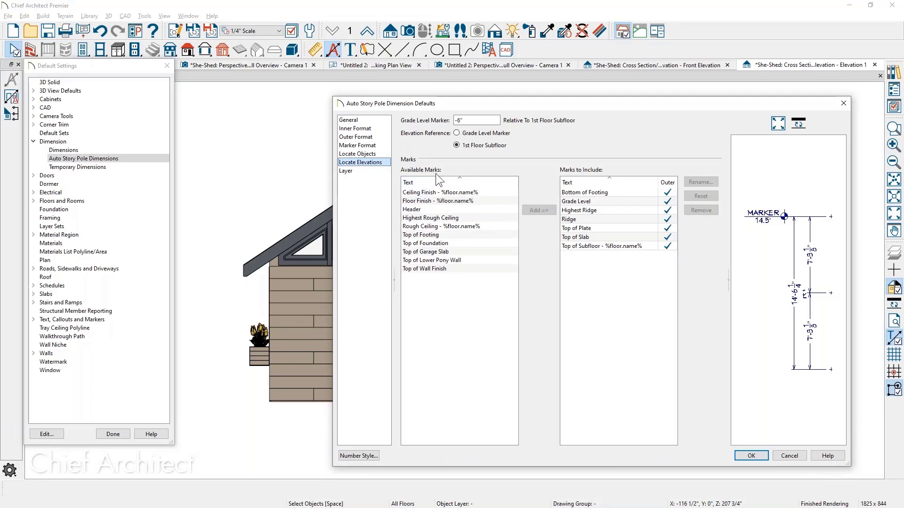
left_click(437, 201)
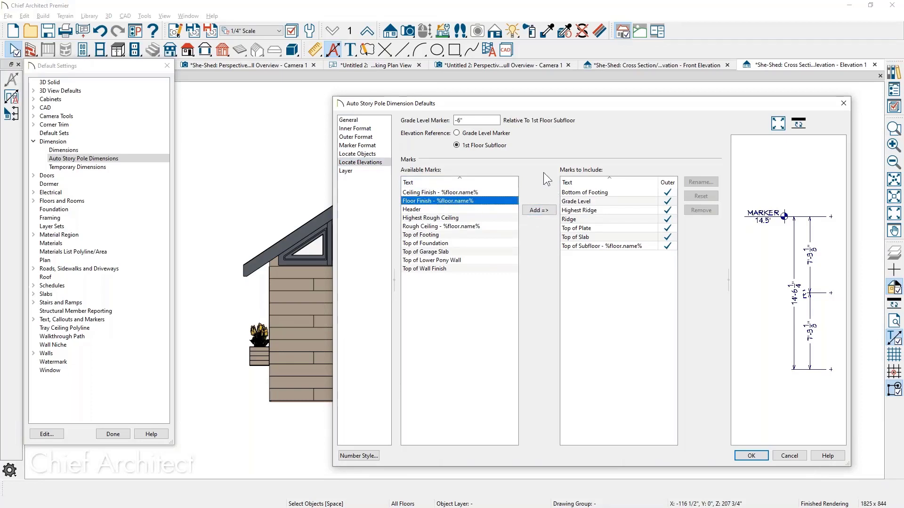
left_click(589, 201)
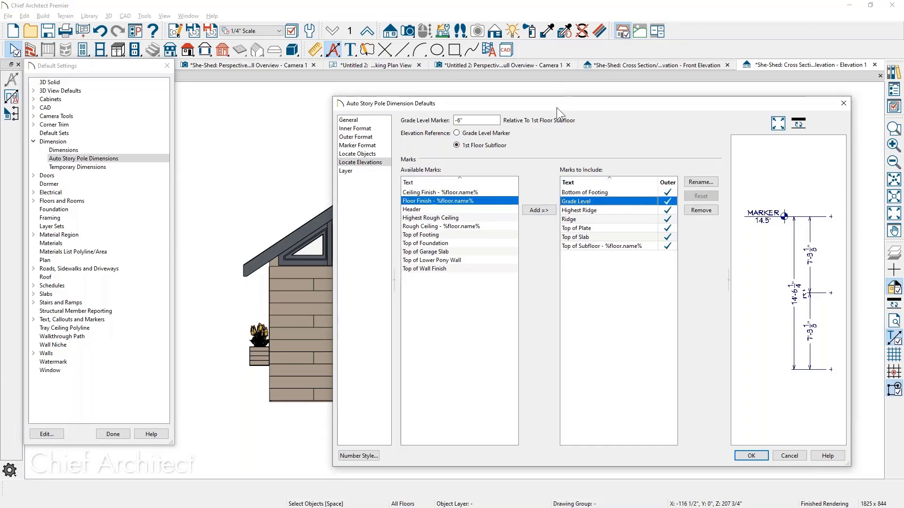
mouse_move(557, 107)
left_mouse_down()
mouse_move(498, 289)
mouse_move(491, 411)
mouse_move(500, 438)
left_mouse_up()
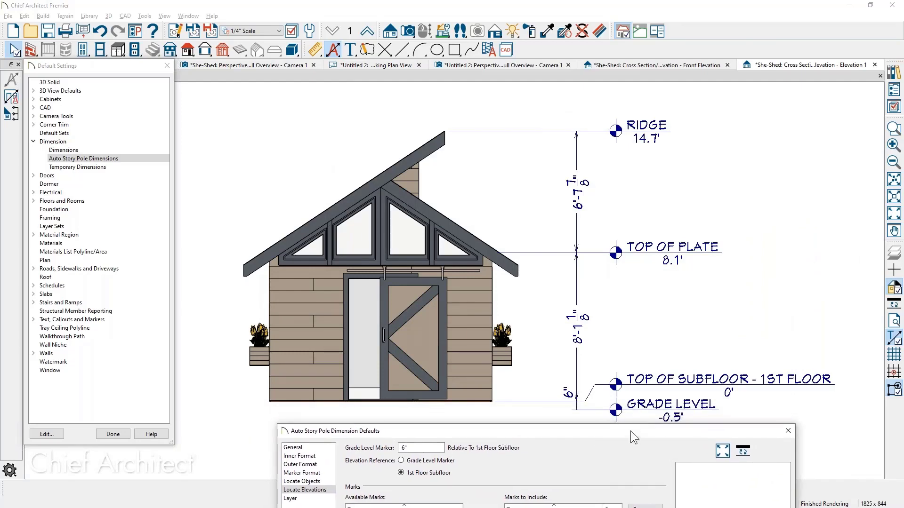
left_click_drag(631, 431, 598, 109)
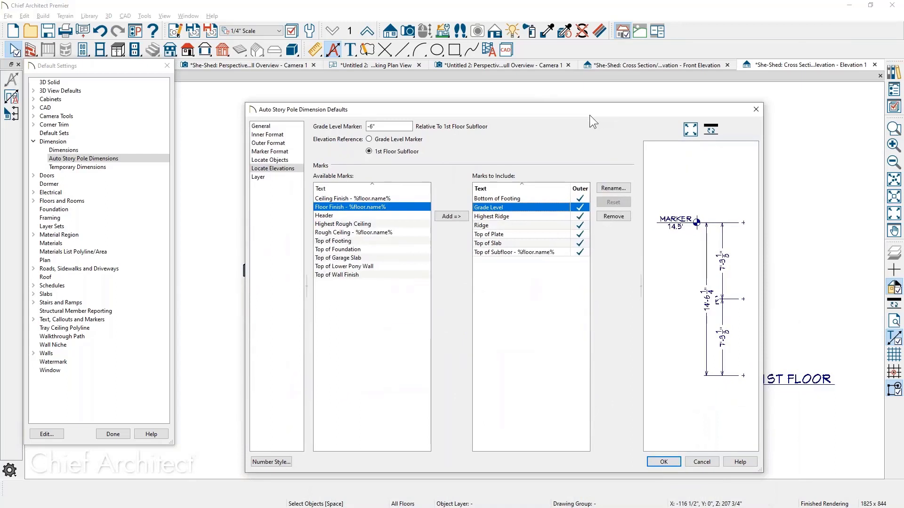
left_click(408, 126)
left_click(612, 216)
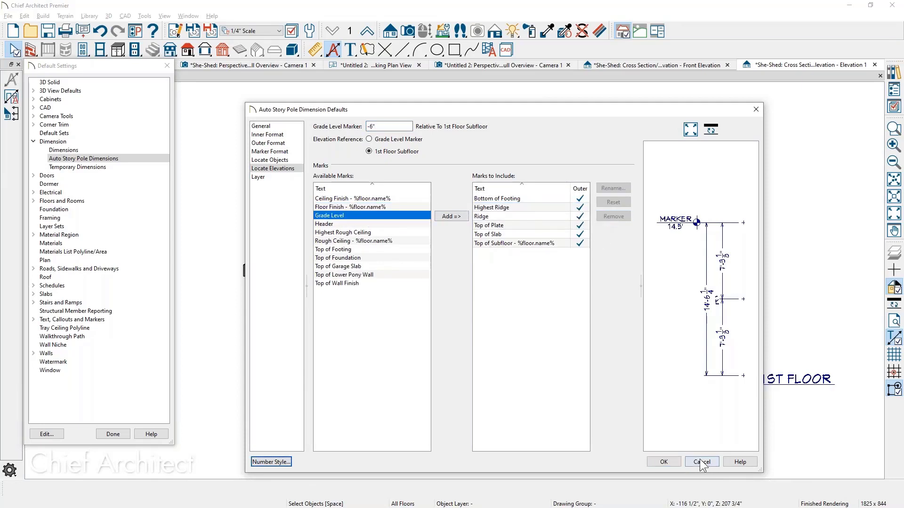
left_click(669, 461)
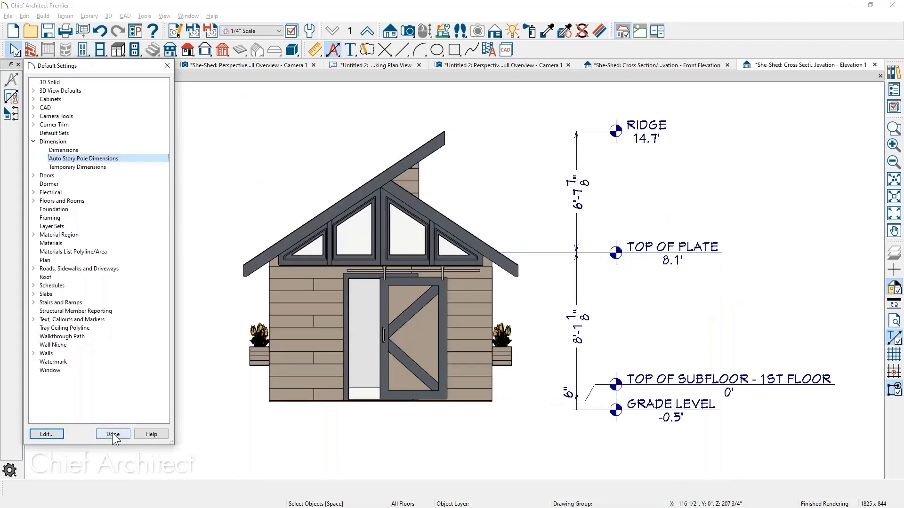
left_click(112, 433)
Delete the existing story pole dimension from the elevation and regenerate it with the updated defaults
left_click(577, 160)
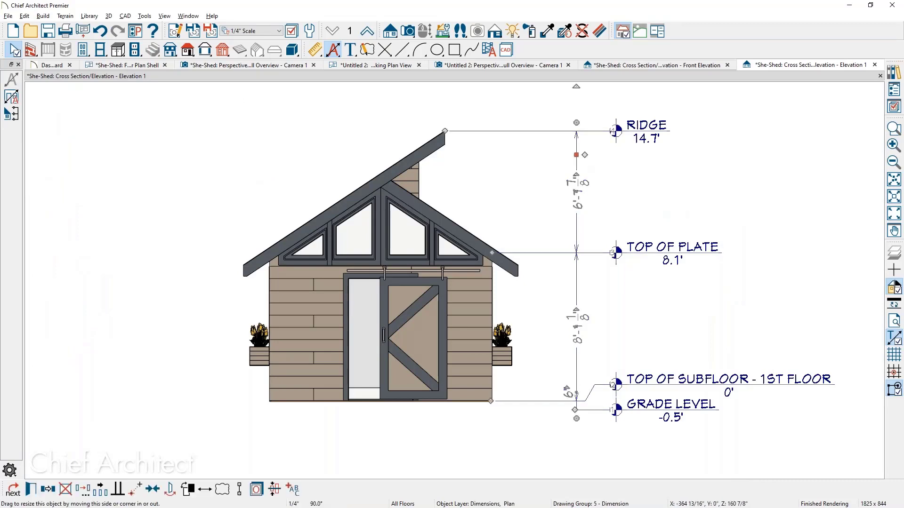
key("Delete")
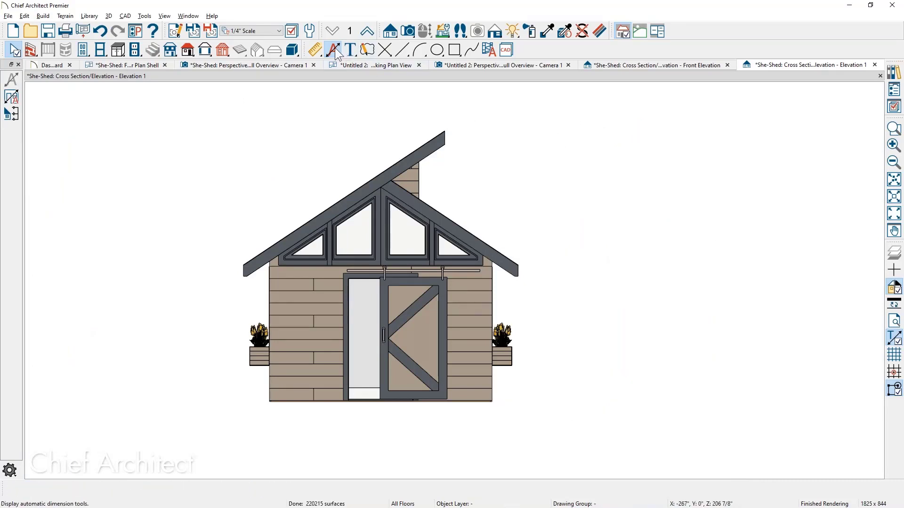
left_click(16, 114)
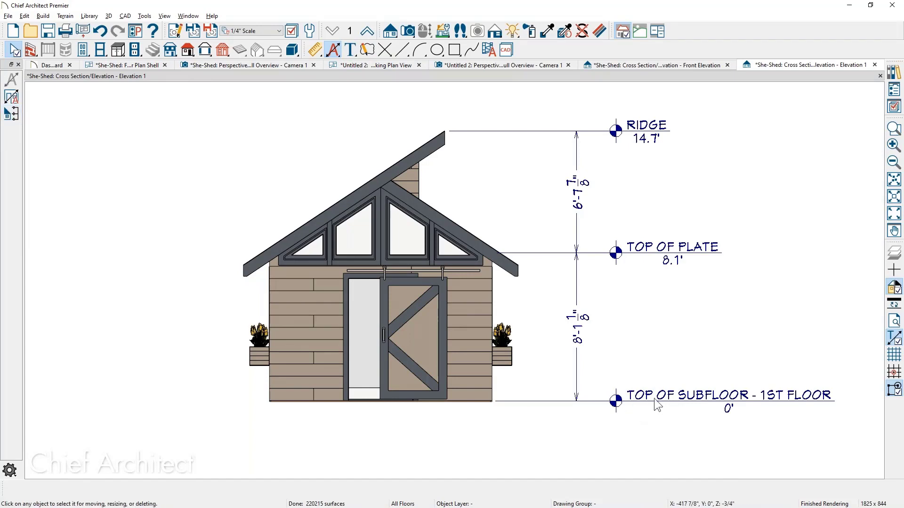
Make the story pole locate the clerestory wall's top plate, and try to locate where that wall meets the lower roof
left_click(577, 234)
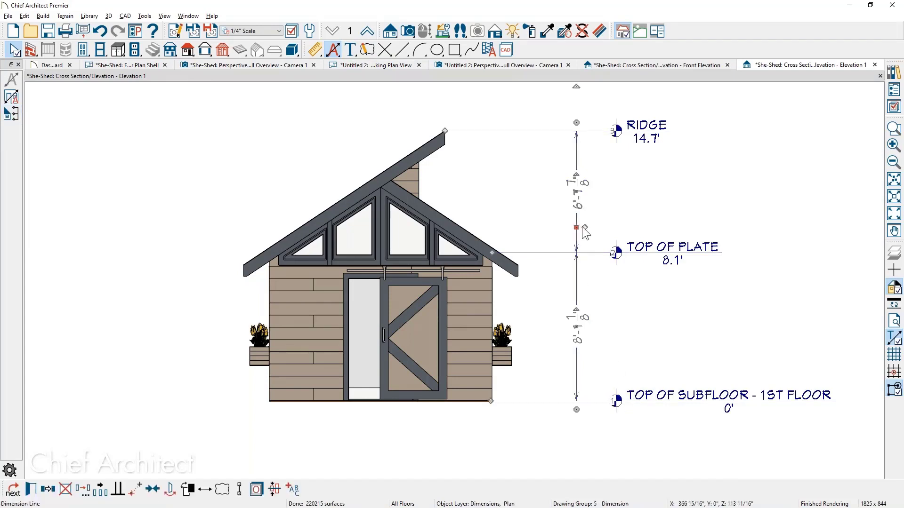
left_click_drag(452, 184, 420, 167)
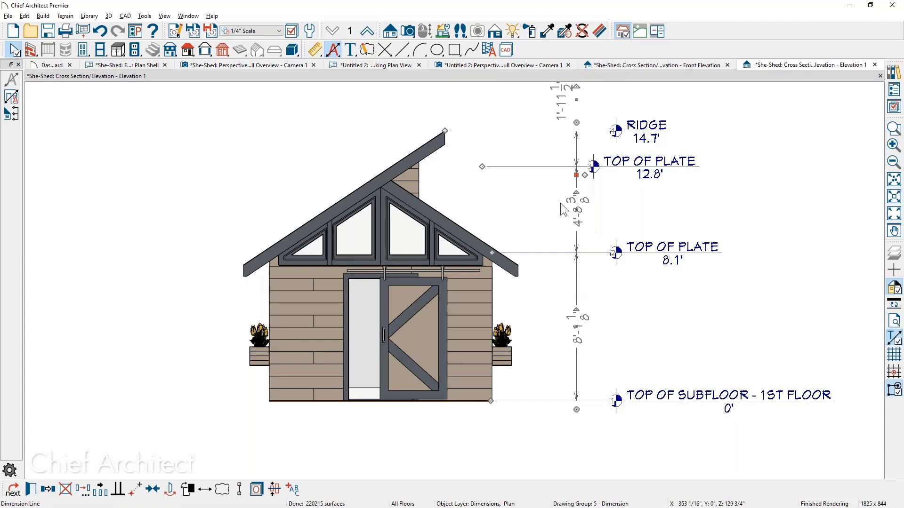
mouse_move(577, 174)
left_mouse_down()
mouse_move(437, 206)
mouse_move(419, 202)
mouse_move(419, 190)
mouse_move(429, 219)
left_mouse_up()
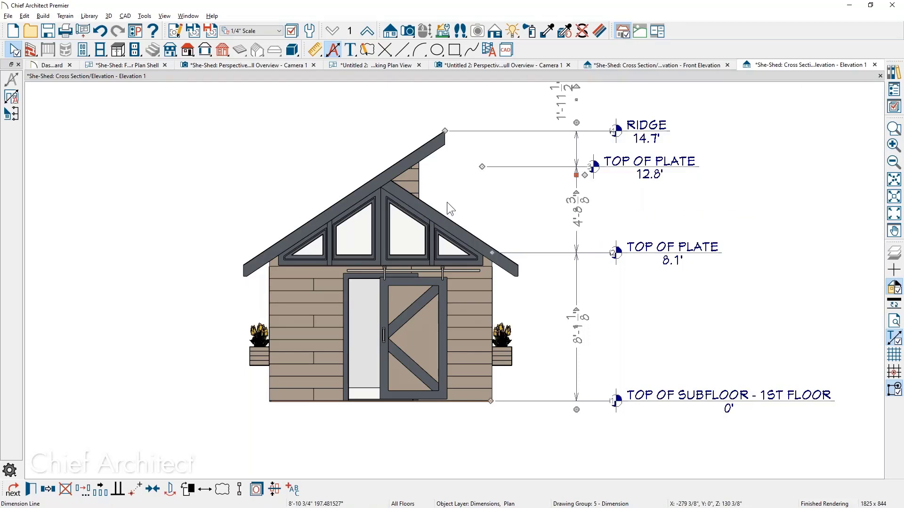
Draw a short horizontal CAD line just outside the point where the clerestory wall meets the lower roof plane
scroll(447, 202, "up", 2)
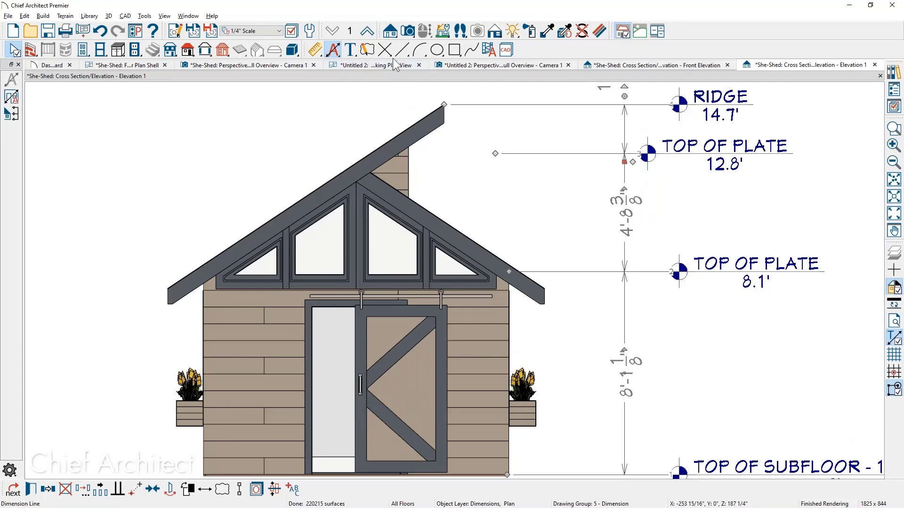
left_click(399, 51)
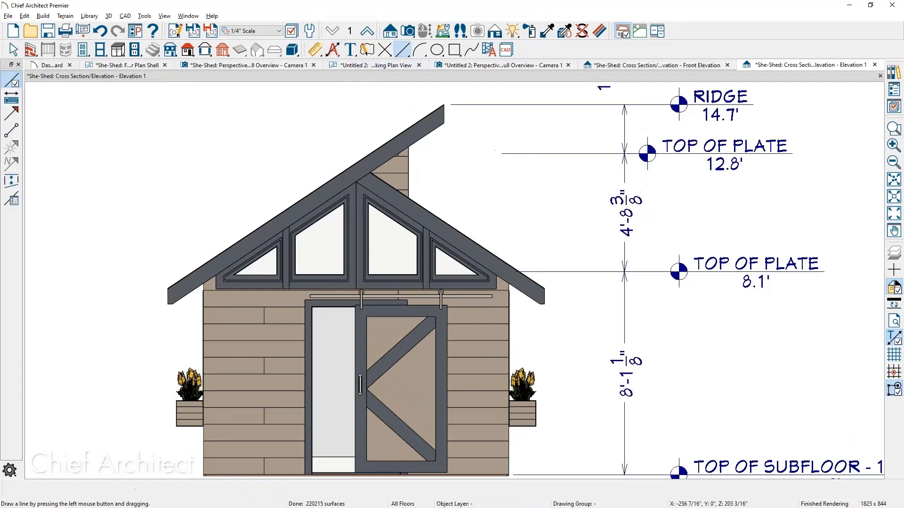
scroll(413, 199, "up", 1)
scroll(412, 199, "up", 1)
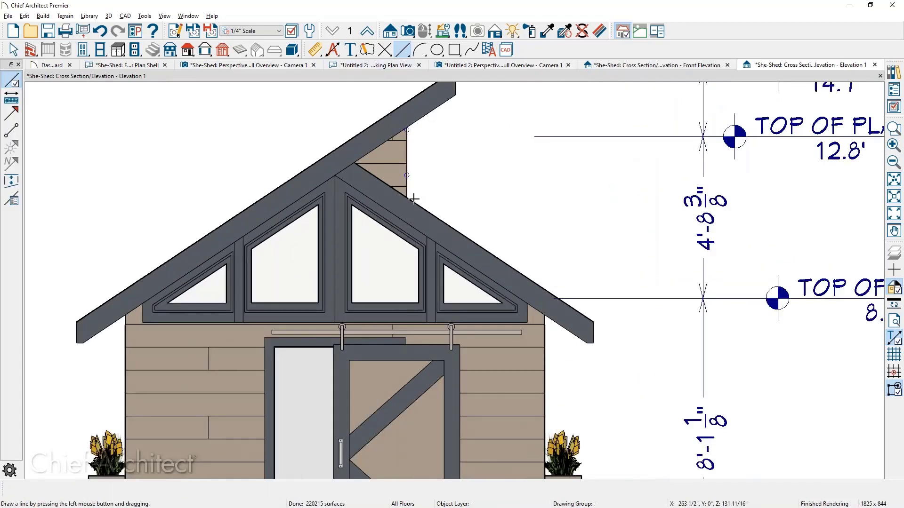
scroll(417, 198, "up", 1)
scroll(420, 198, "up", 1)
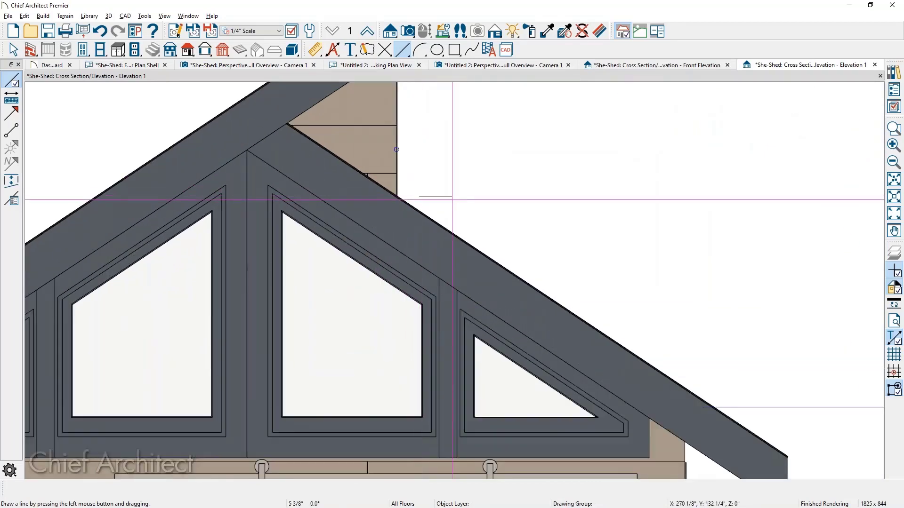
left_click_drag(420, 196, 465, 197)
scroll(465, 196, "down", 2)
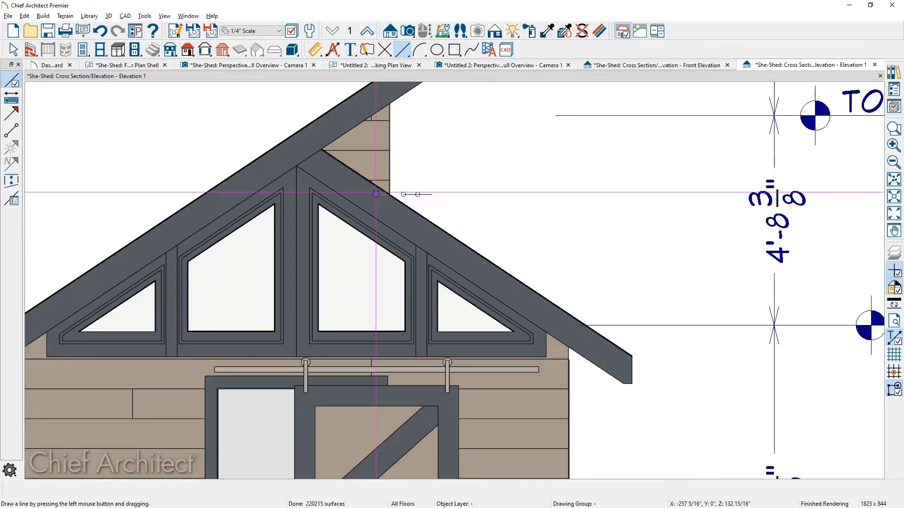
key("space")
Extend the story pole dimension to locate the short CAD line at the clerestory wall and lower roof junction
left_click(737, 285)
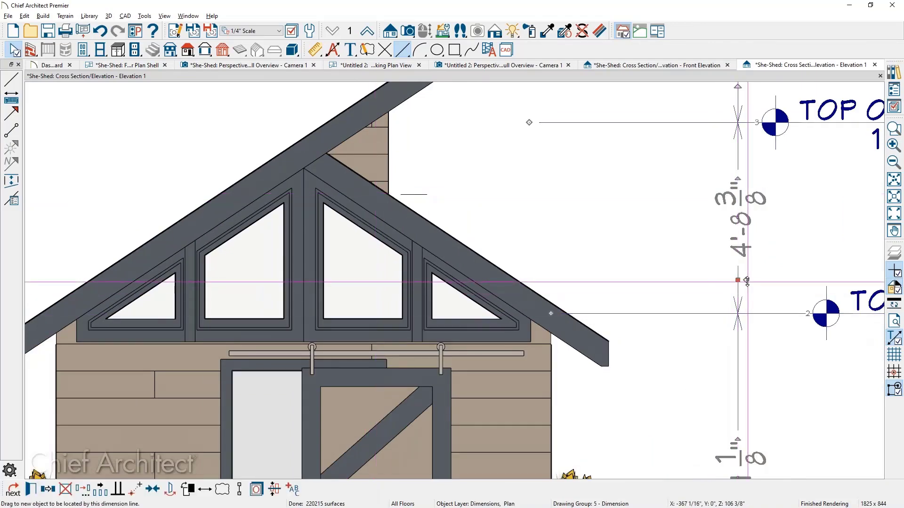
left_click_drag(747, 282, 426, 195)
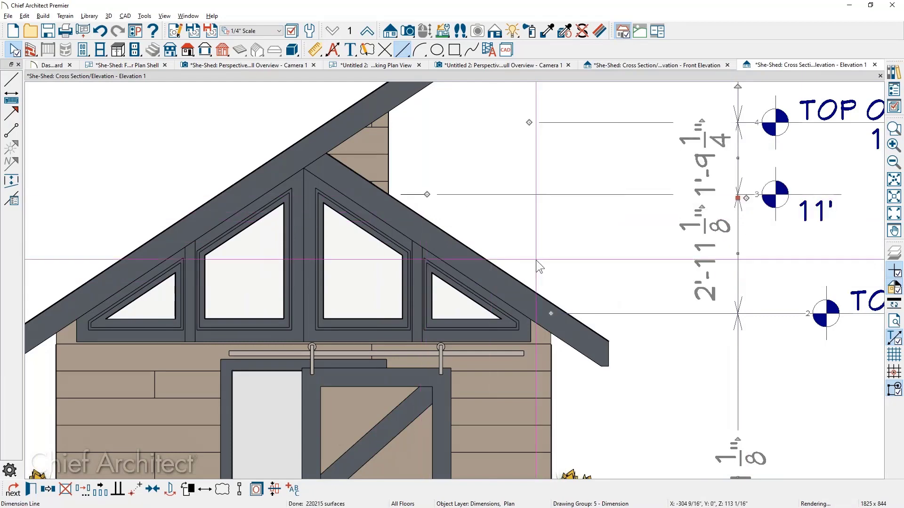
scroll(536, 260, "down", 2)
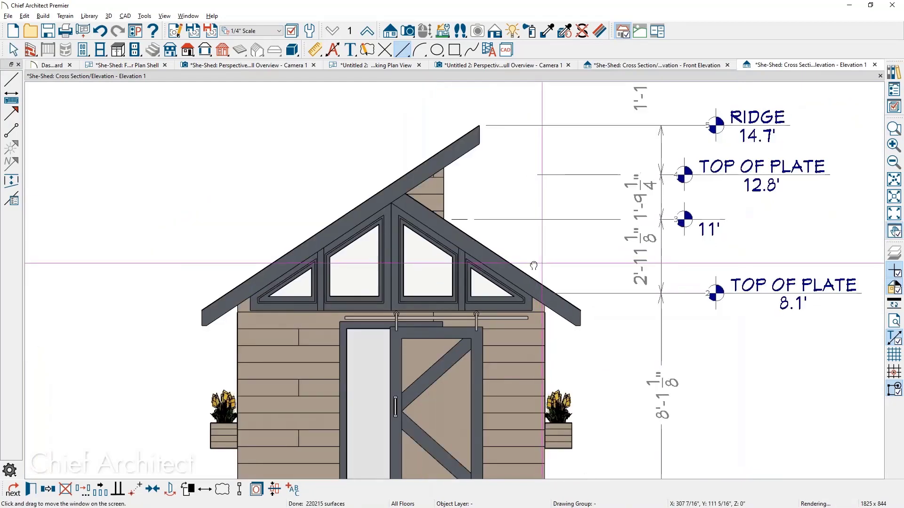
middle_click_drag(543, 264, 458, 275)
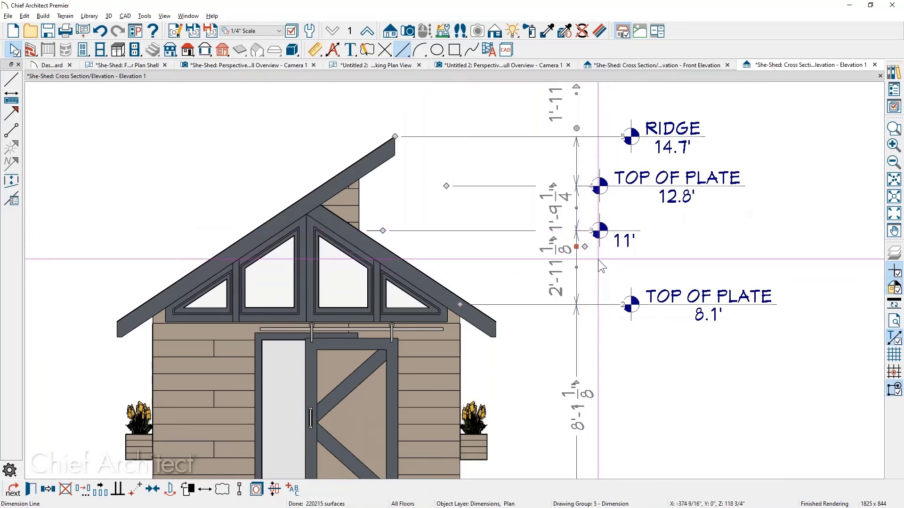
Set the marker text of the story pole's third extension, at the clerestory wall and lower roof junction, to "Bottom of Wall"
scroll(598, 266, "up", 1)
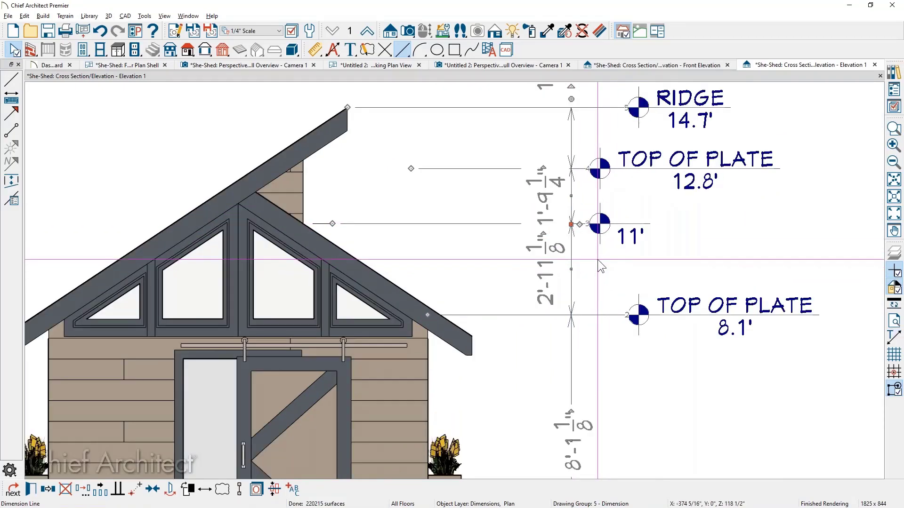
scroll(590, 236, "up", 1)
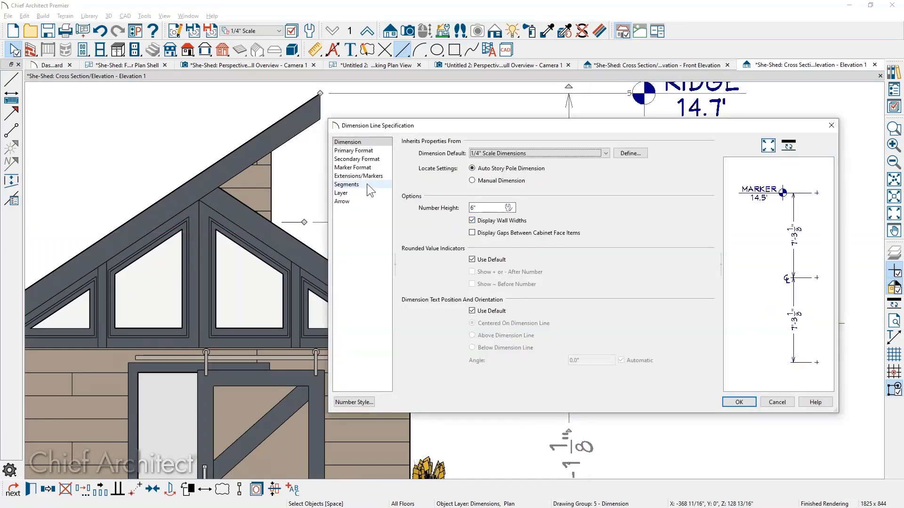
left_click(359, 176)
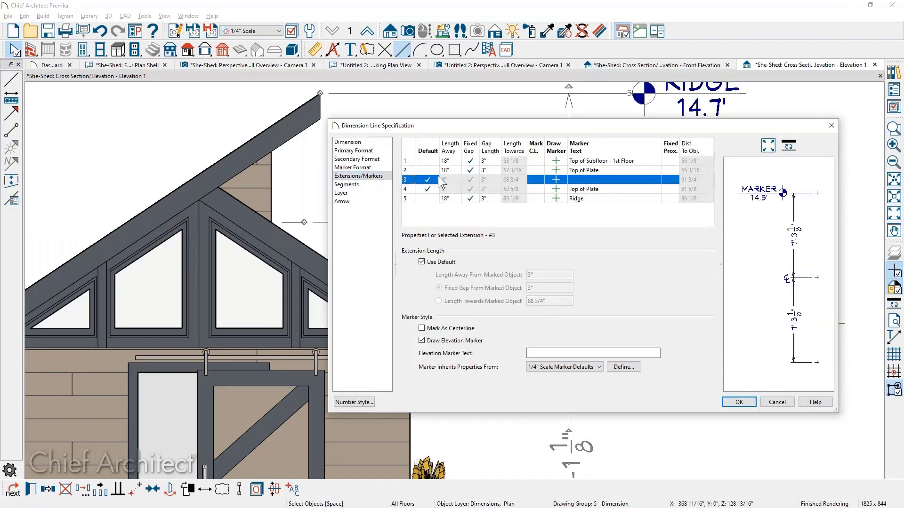
left_click(585, 179)
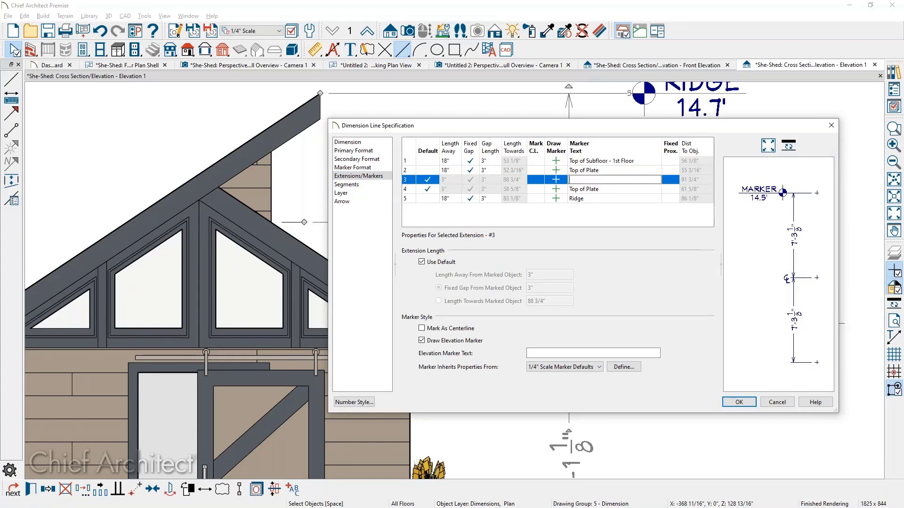
type("Bottom of Wall")
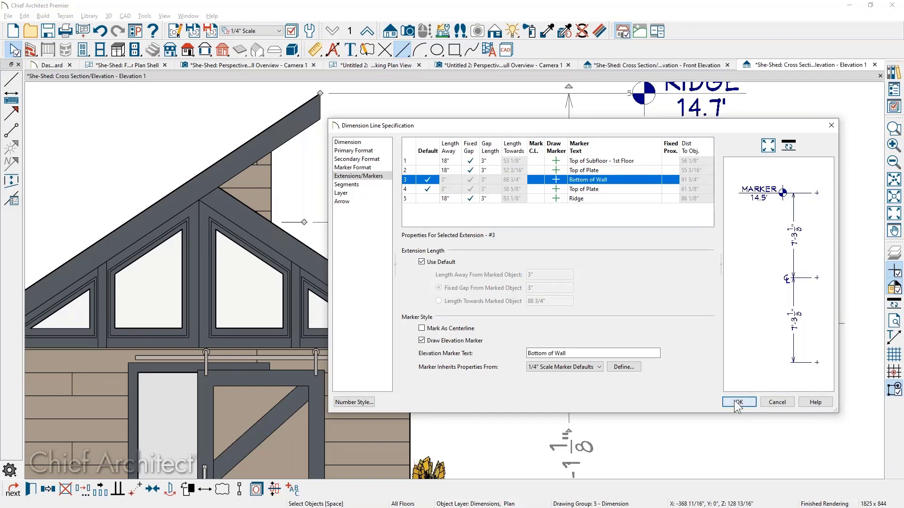
left_click(738, 402)
middle_click_drag(553, 286, 547, 286)
scroll(589, 240, "down", 2)
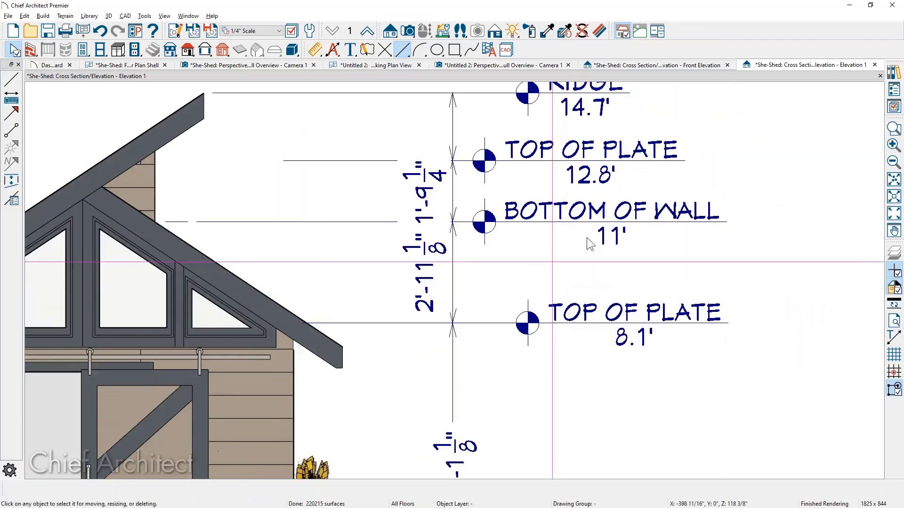
Jog the 8.1' Top of Plate marker down and outward, and extend the Bottom of Wall marker outward to clear the story pole
left_click(576, 230)
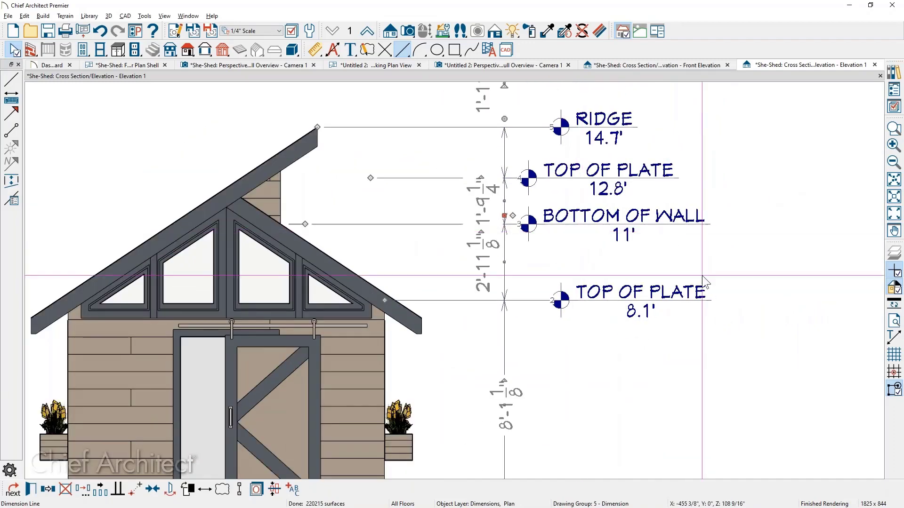
scroll(662, 269, "down", 1)
left_click(571, 301)
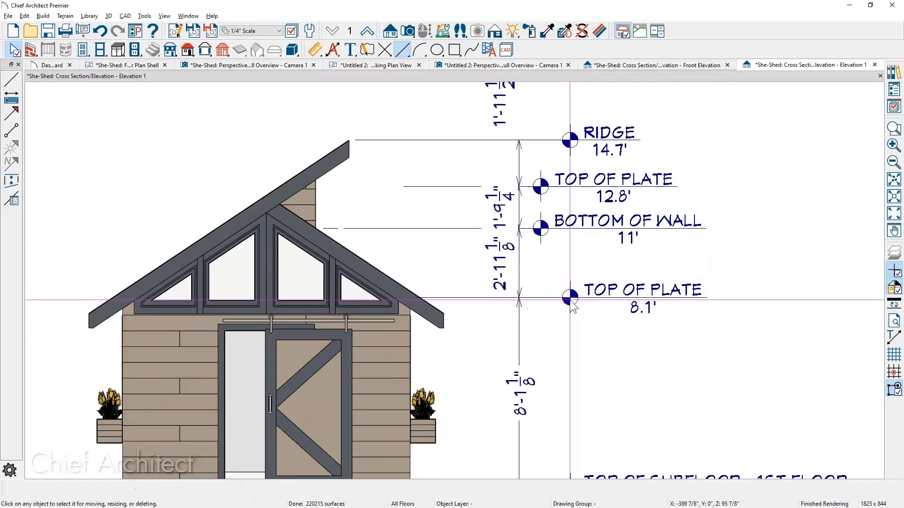
left_click(465, 298)
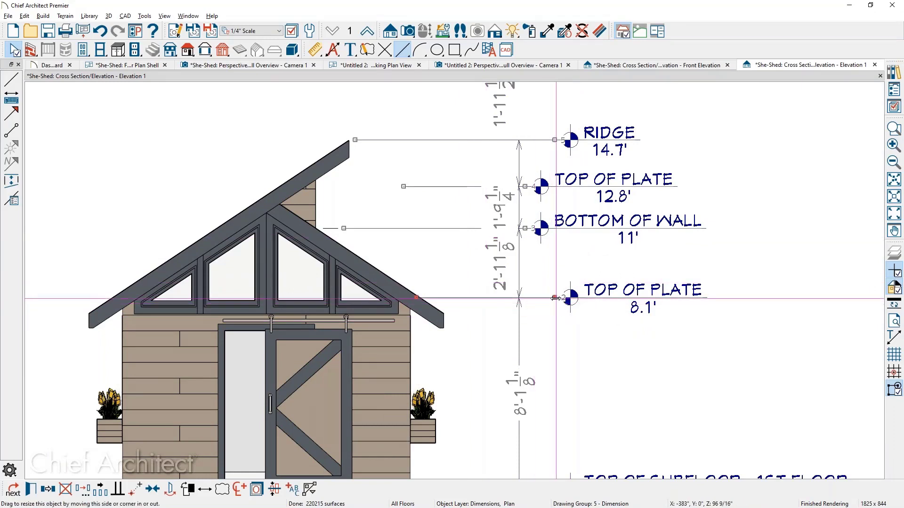
mouse_move(557, 303)
left_mouse_down()
mouse_move(593, 306)
mouse_move(592, 335)
left_mouse_up()
left_click_drag(526, 231, 556, 230)
key("Escape")
scroll(563, 243, "down", 3)
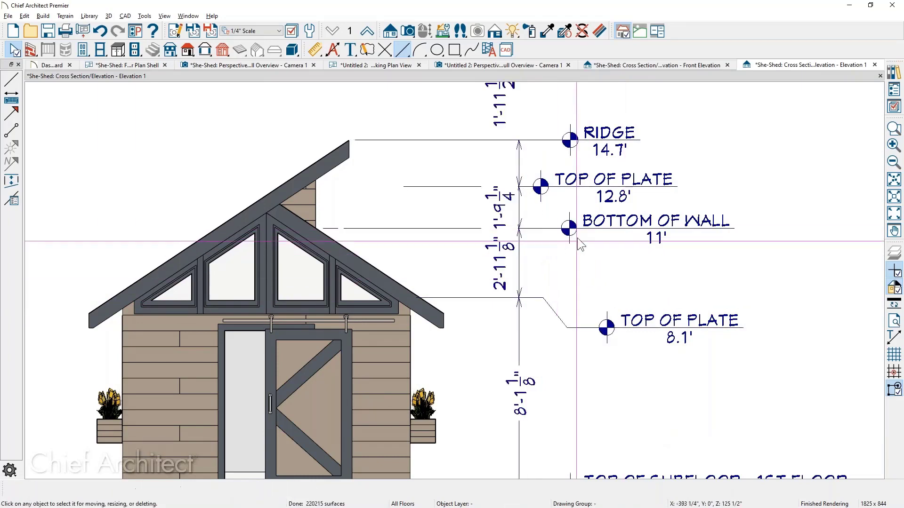
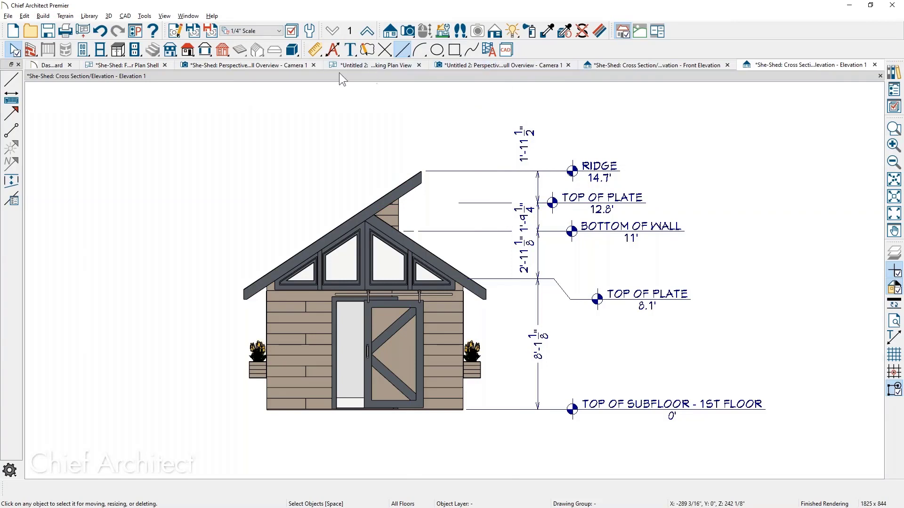
In the She-Shed floor plan, create a new cross section/elevation camera facing the wall opposite the door
left_click(128, 65)
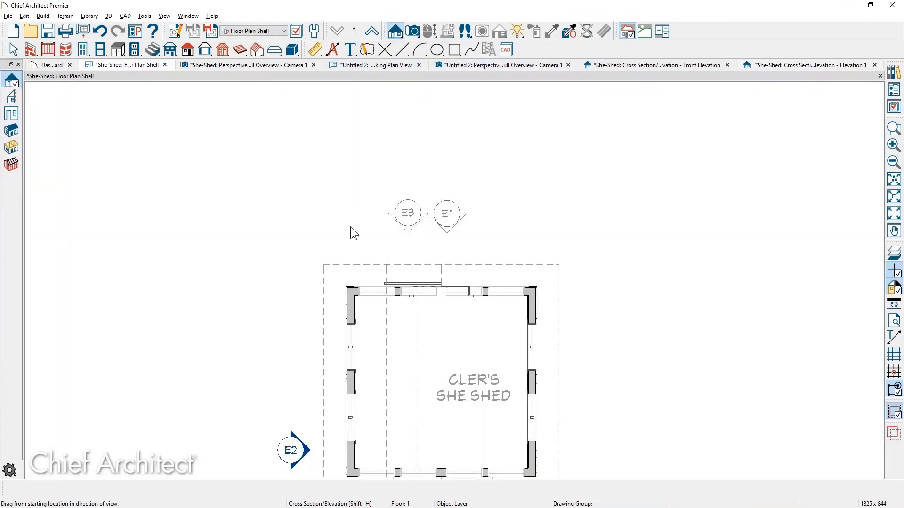
scroll(399, 304, "down", 3)
middle_click_drag(399, 304, 383, 218)
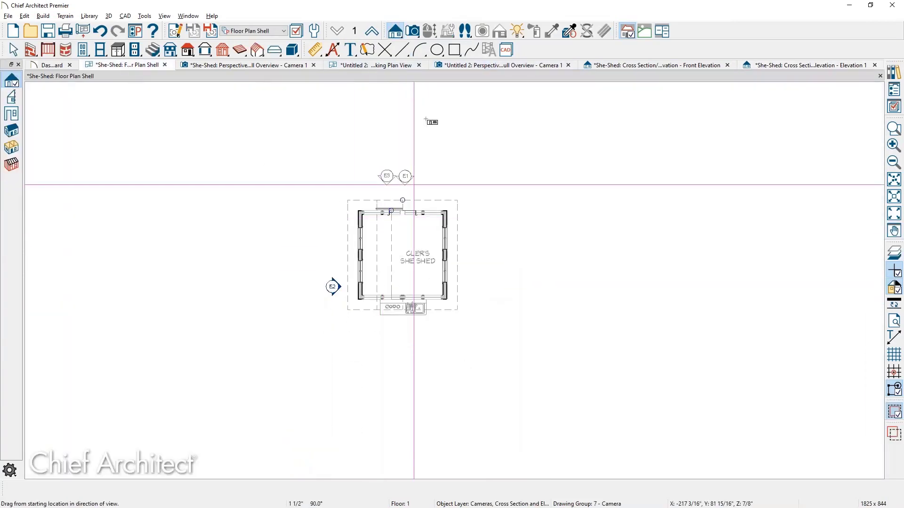
left_click(413, 31)
left_click_drag(417, 340, 422, 290)
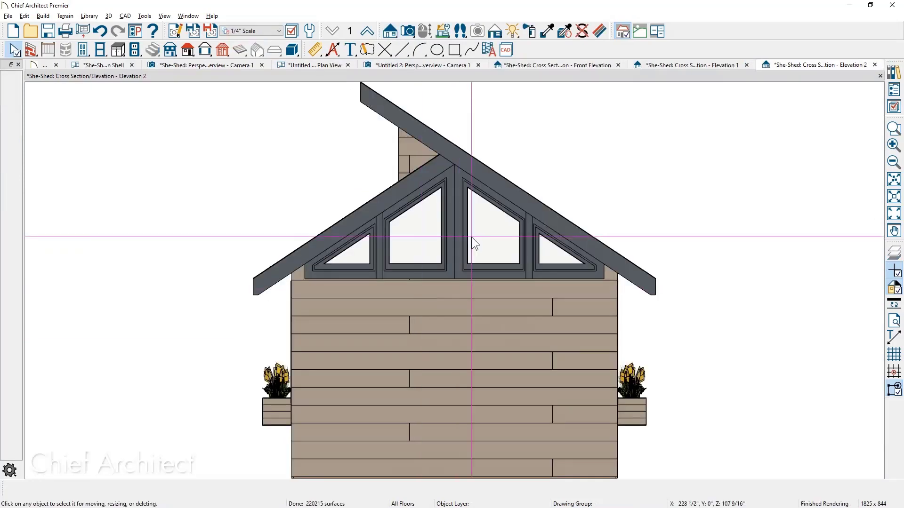
Delete the two central gable windows from the rear elevation, keeping the triangular ones
left_click(484, 246)
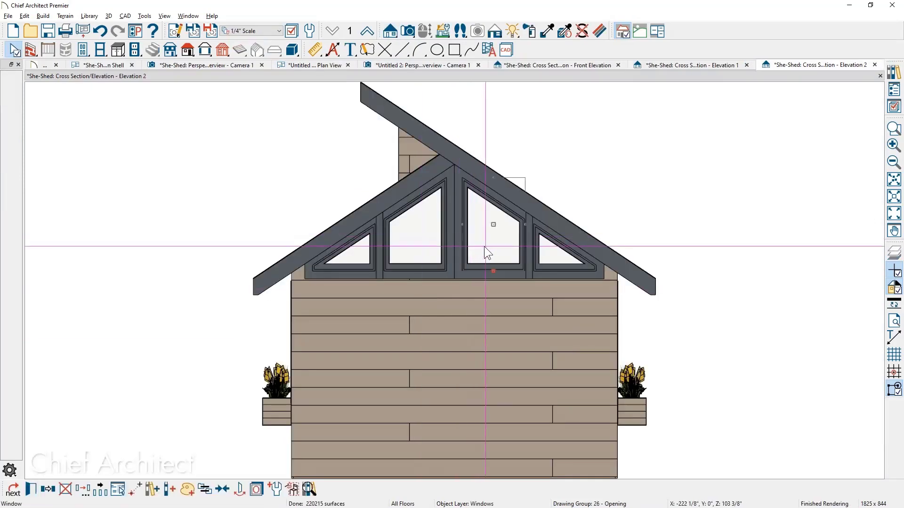
left_click(446, 244, "shift")
key("Delete")
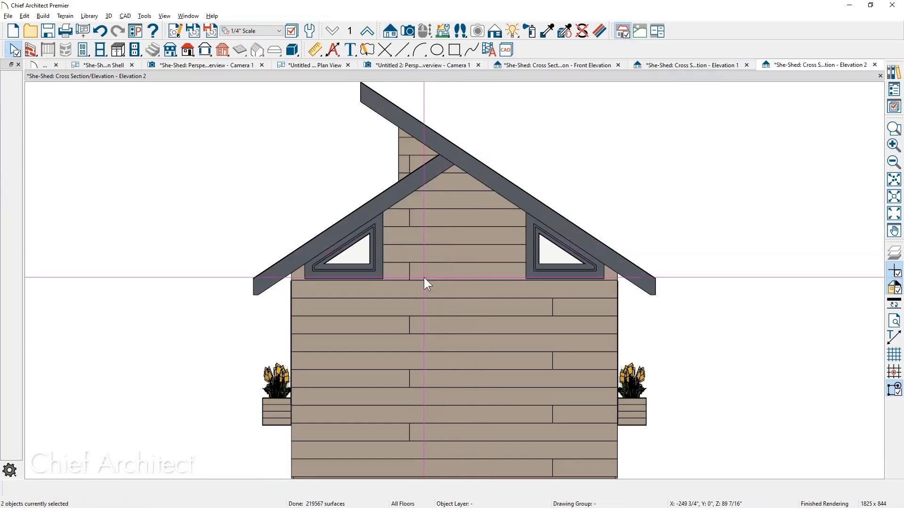
Check the size, floor-to-bottom height and shape settings of the left triangular gable window
scroll(411, 282, "up", 1)
double_click(360, 252)
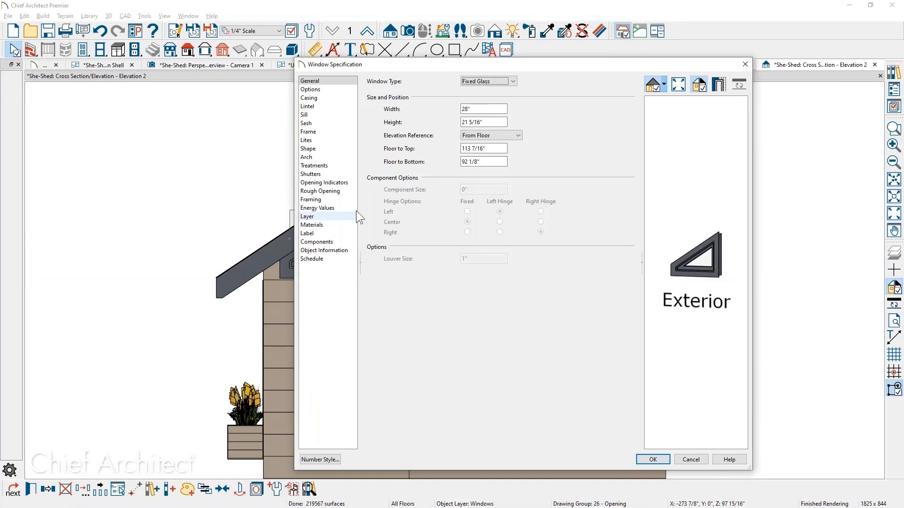
left_click(331, 148)
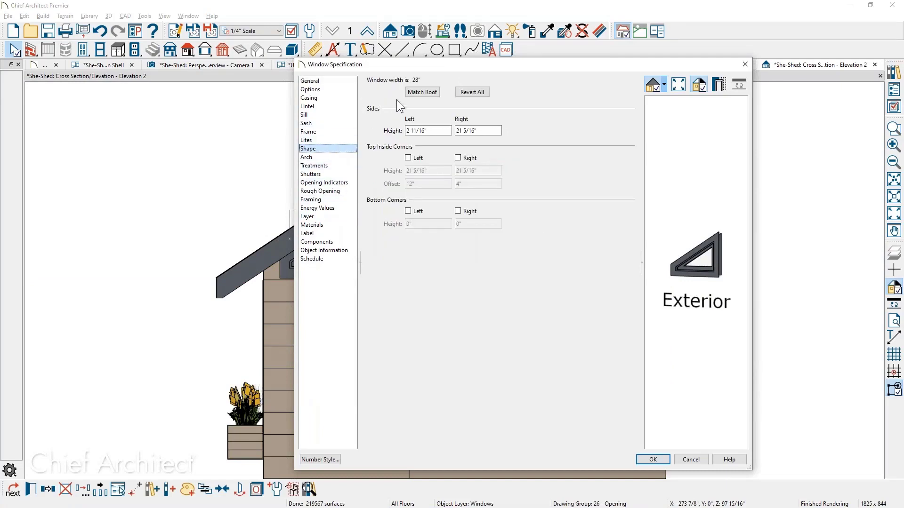
key("Return")
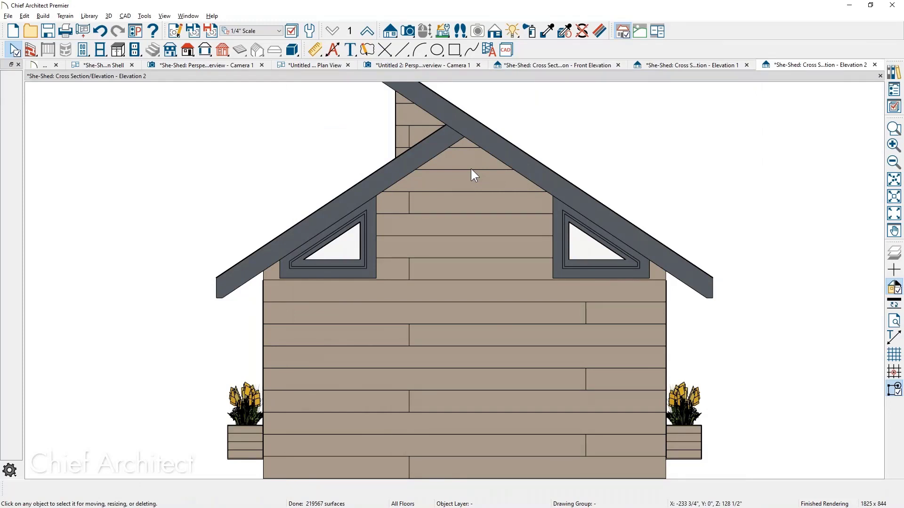
Place a standard window in the rear wall, shorten it to about 27" high, and raise it between the triangular gable windows
left_click(101, 49)
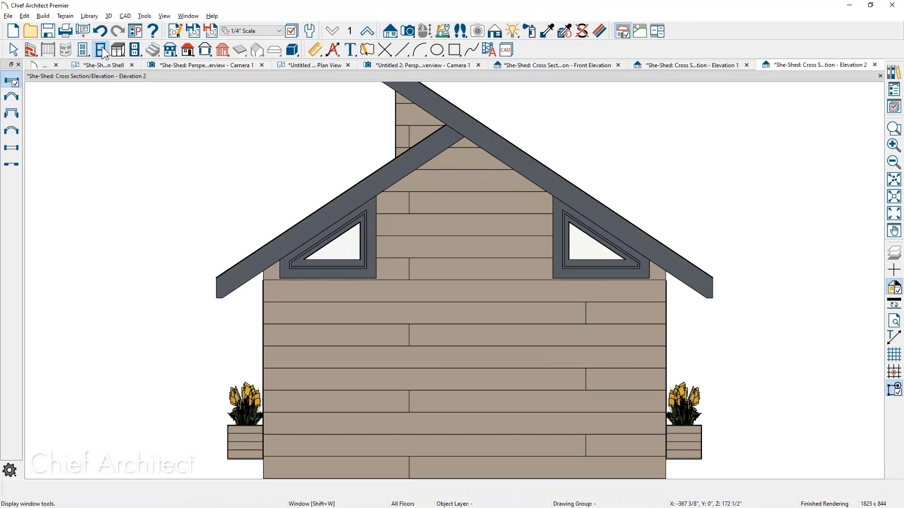
left_click(13, 86)
left_click(464, 298)
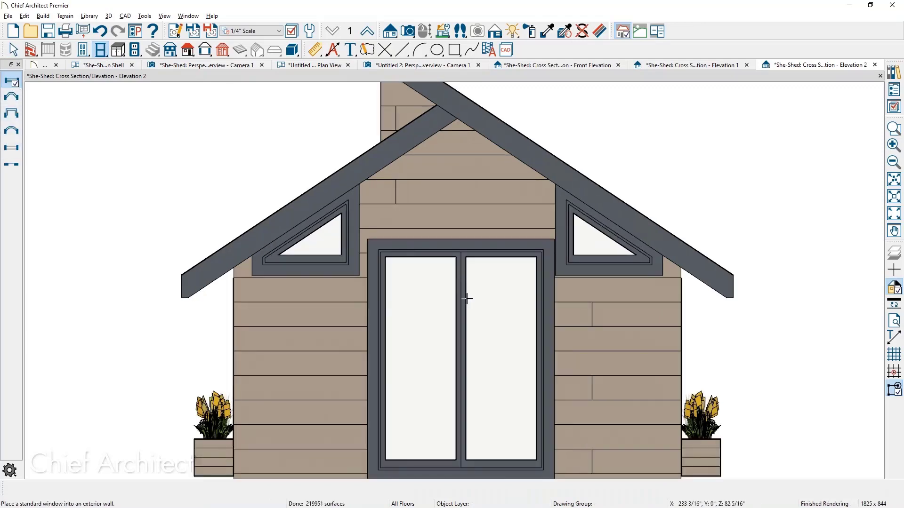
left_click(473, 447)
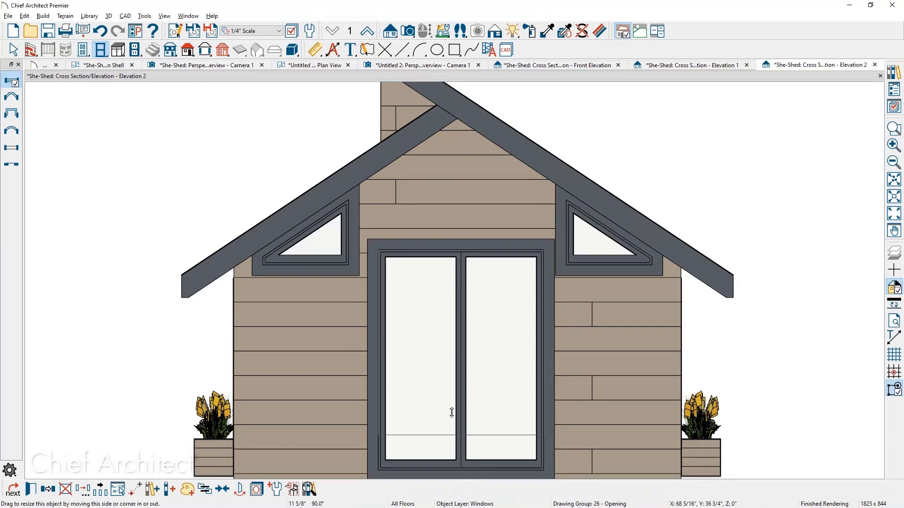
left_click_drag(452, 412, 459, 333)
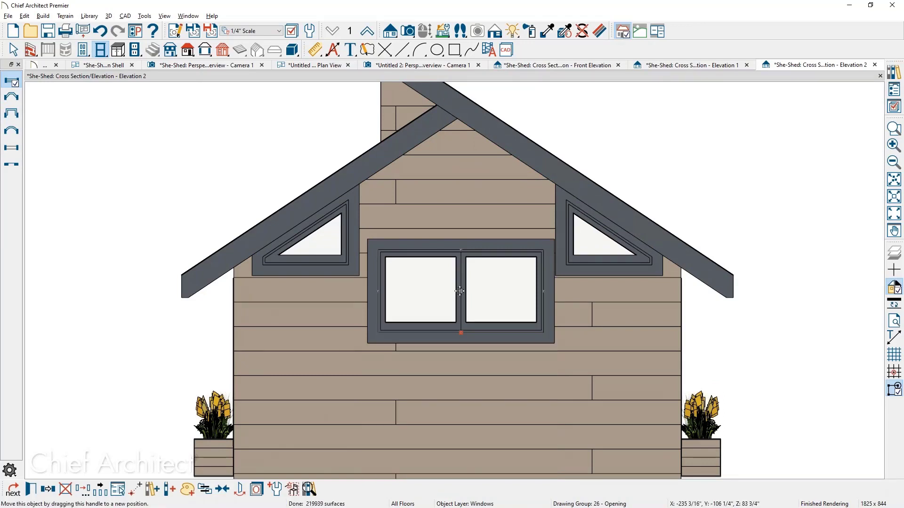
left_click_drag(460, 291, 468, 215)
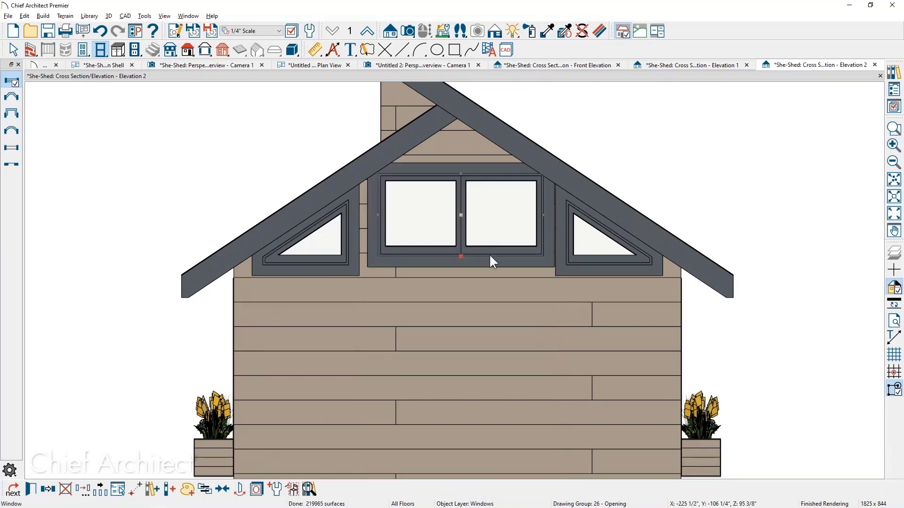
Set the new gable window to 26" high and 58" wide, and make it Fixed Glass
double_click(505, 248)
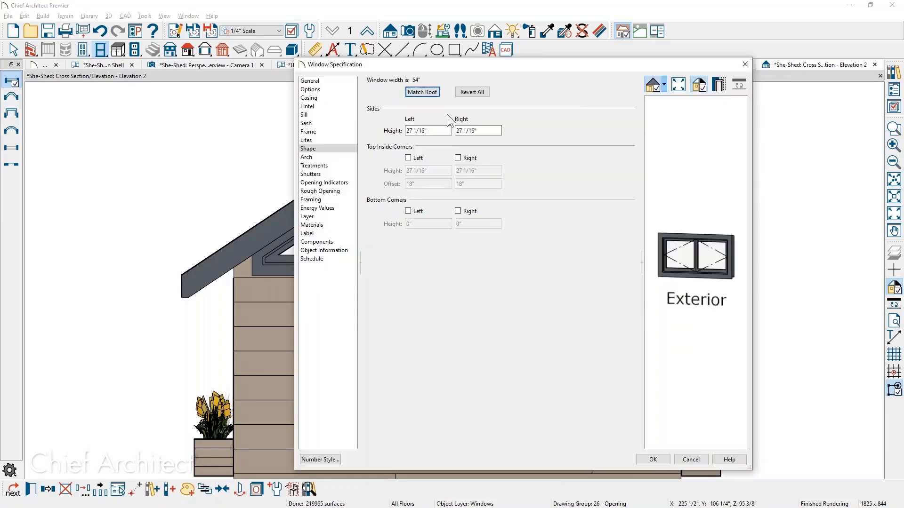
left_click(493, 122)
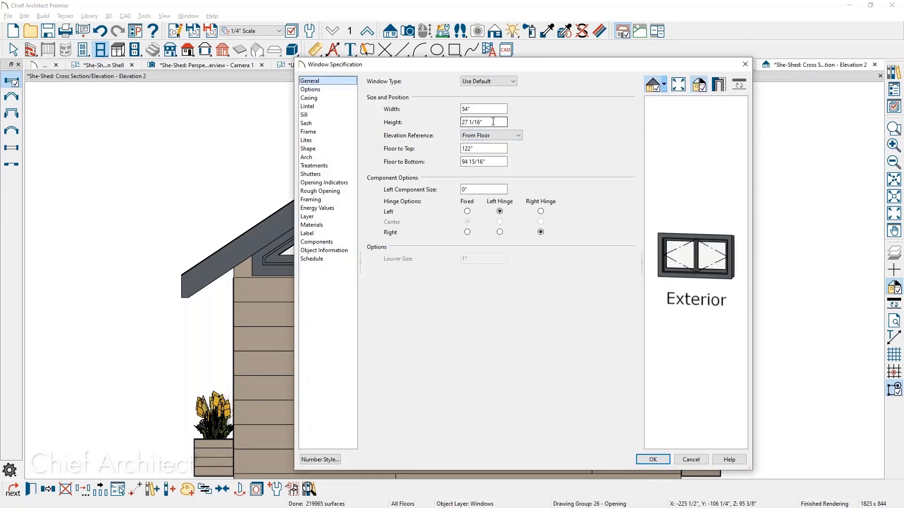
left_click_drag(493, 122, 455, 116)
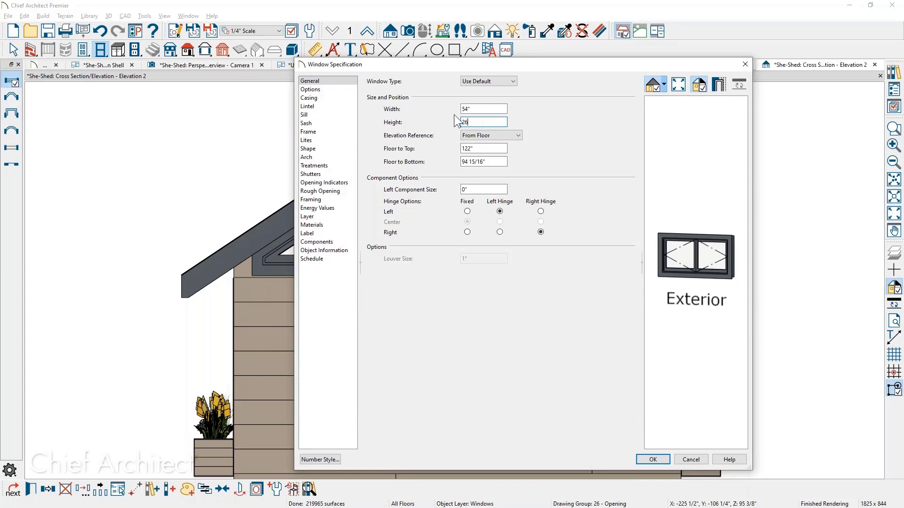
type("26")
key("shift+Tab")
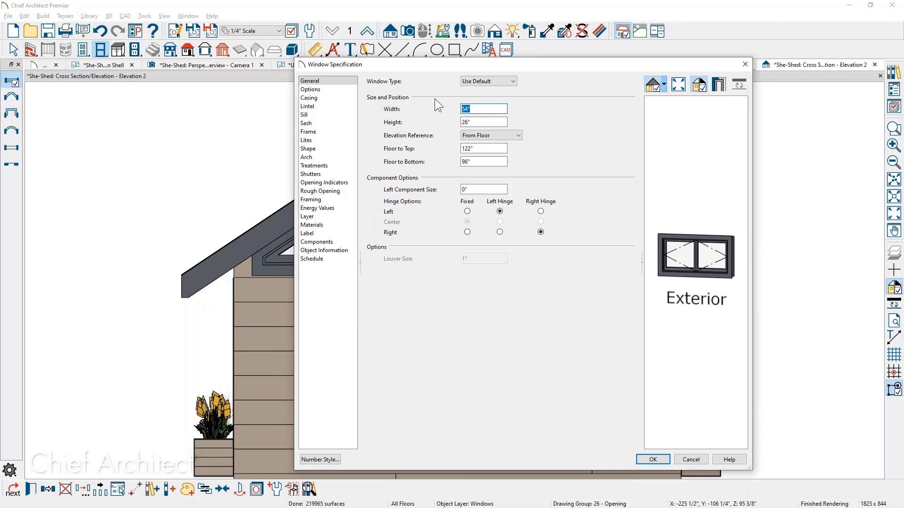
type("58")
left_click(483, 83)
left_click(484, 95)
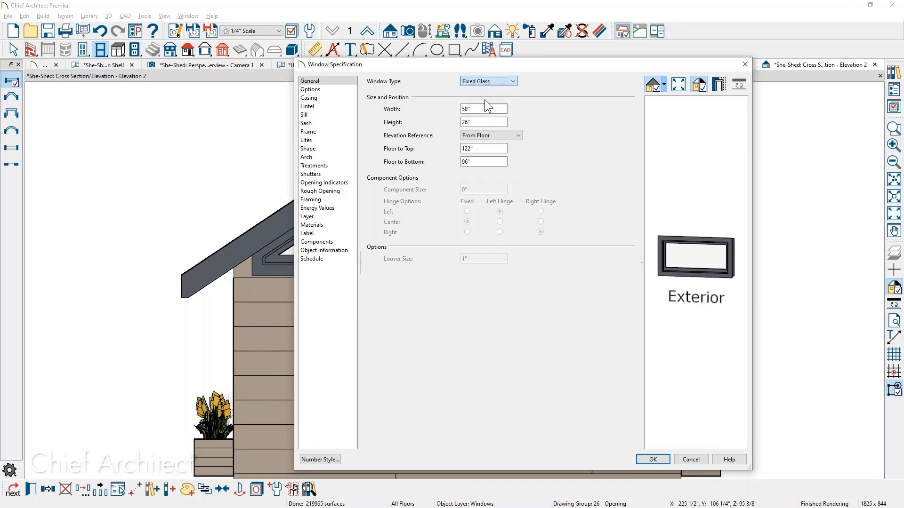
Set the new window's floor-to-bottom height to 92 1/8" and apply the window specification
left_click_drag(484, 162, 463, 162)
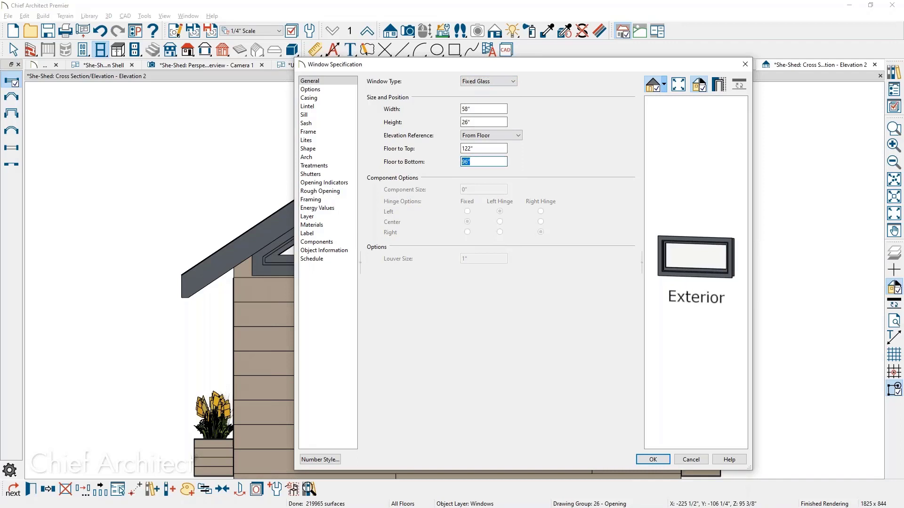
type("92.128")
key("Tab")
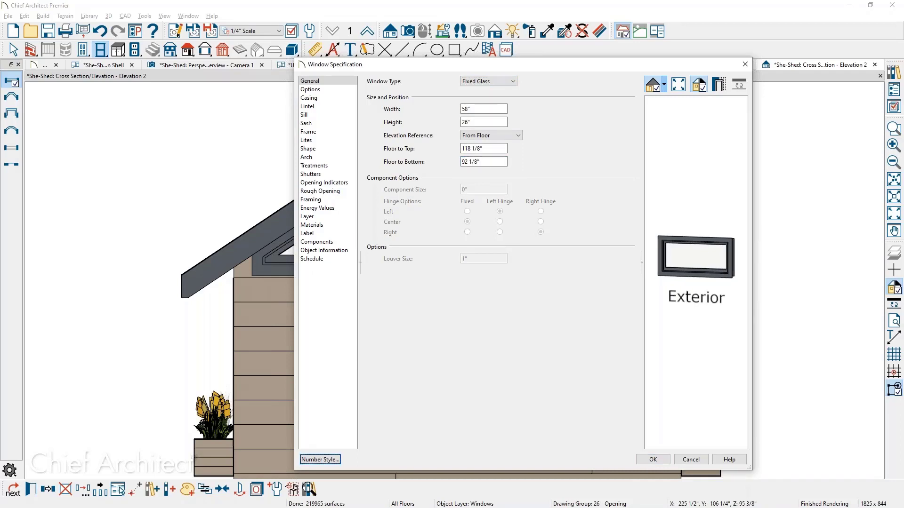
key("Return")
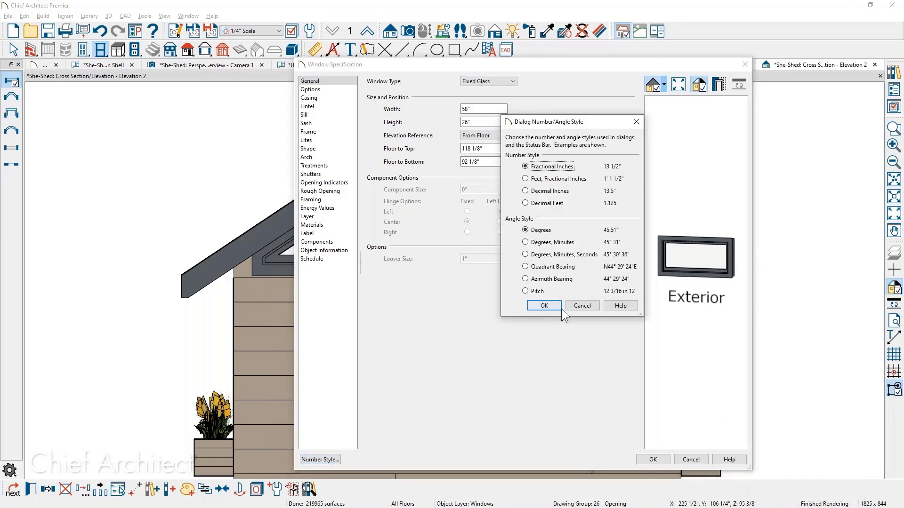
left_click(530, 305)
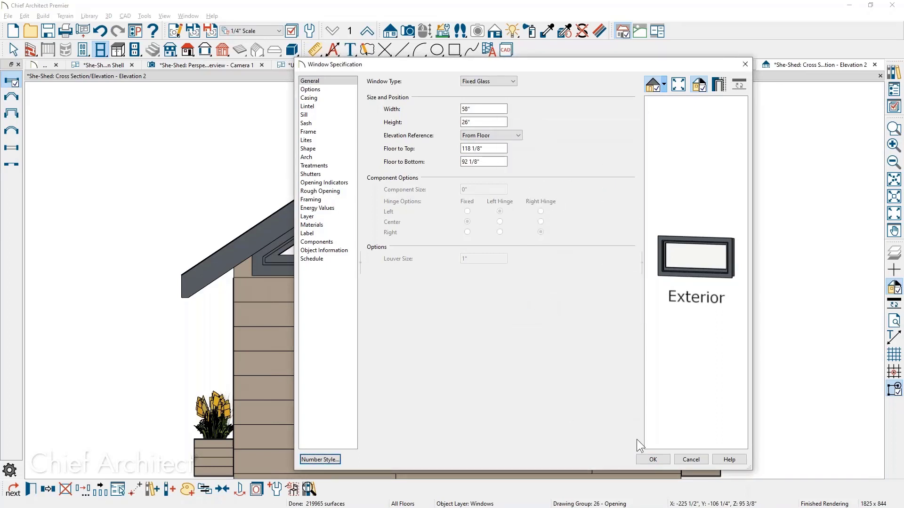
left_click(652, 459)
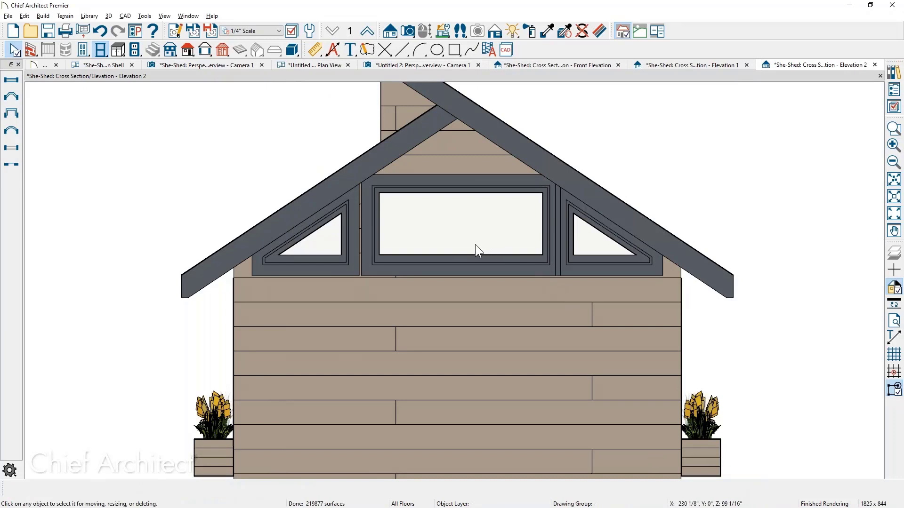
Shift the fixed glass window slightly sideways to center it between the two triangular gable windows
scroll(474, 239, "down", 3)
left_click(468, 231)
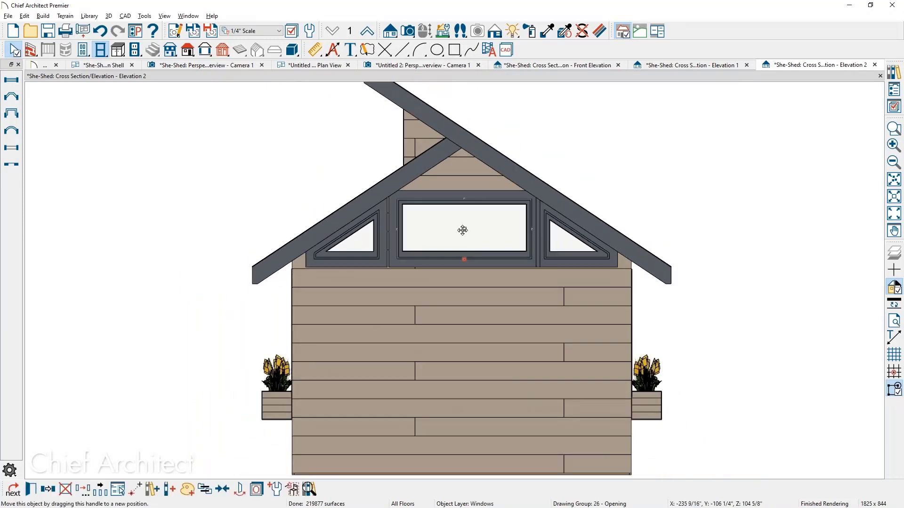
left_click_drag(463, 230, 457, 230)
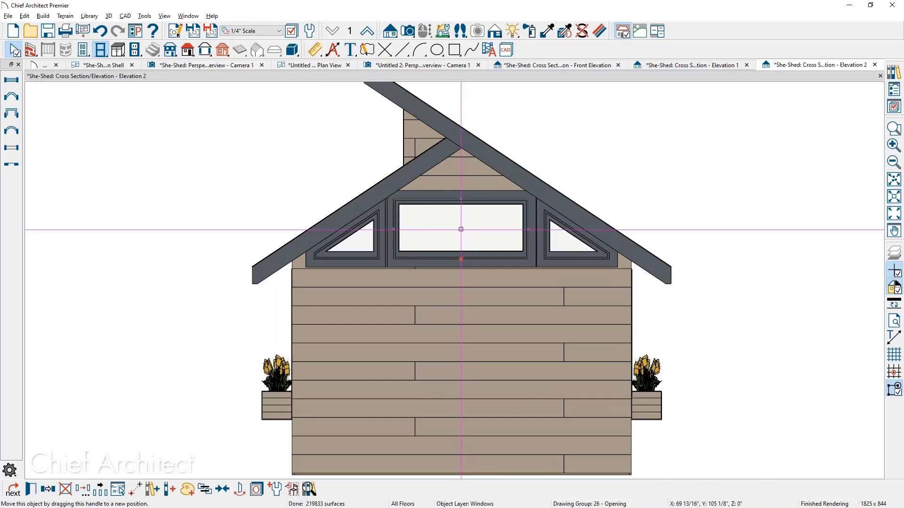
key("Escape")
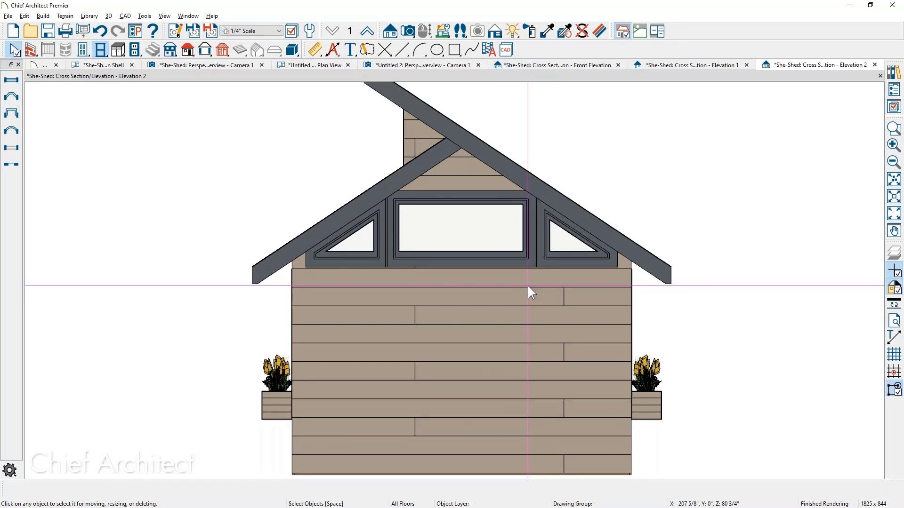
Try shaping the center gable window with Match Roof, and undo the change
left_click(520, 259)
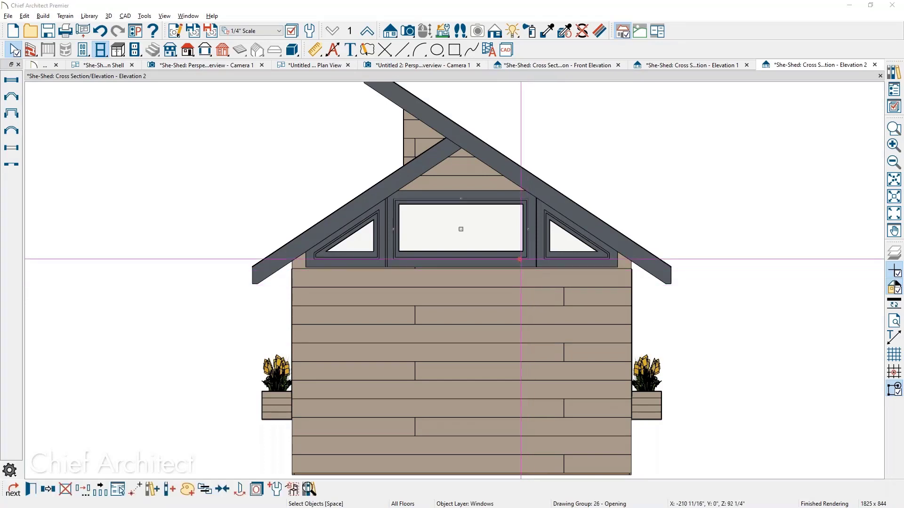
double_click(520, 259)
left_click(335, 149)
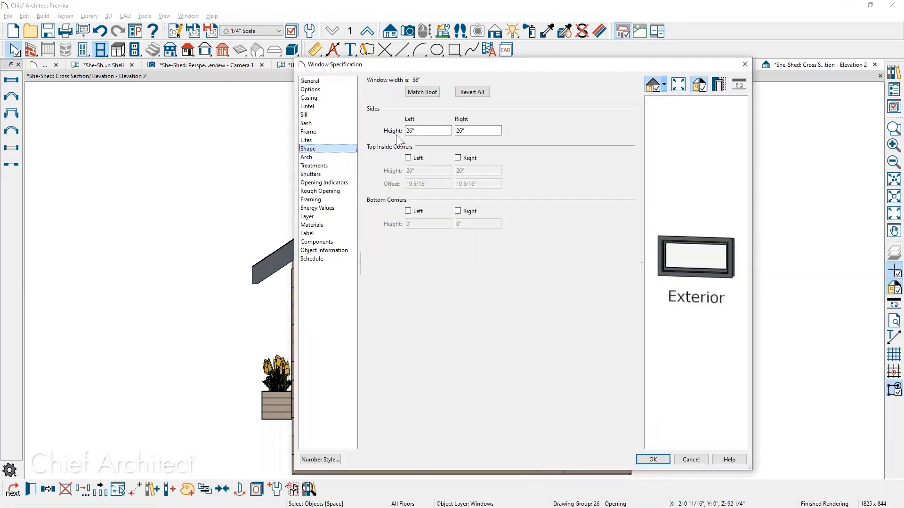
left_click(429, 93)
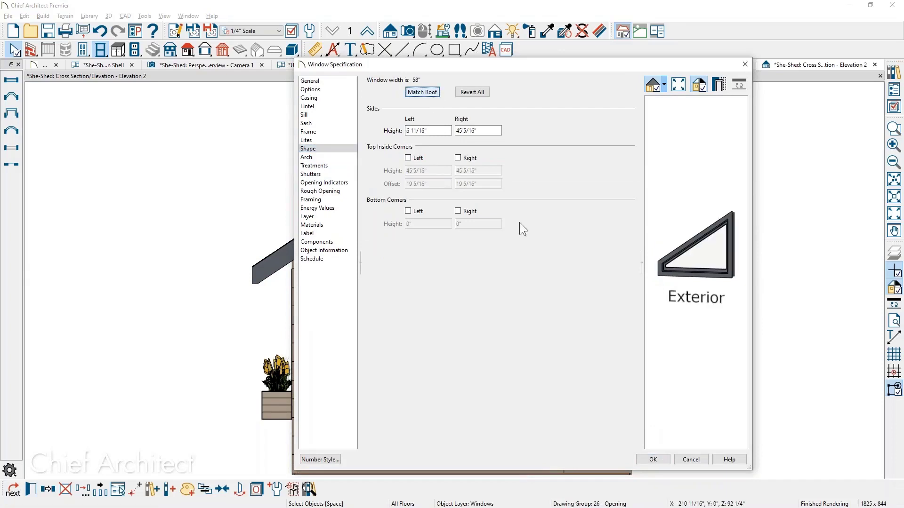
left_click(666, 463)
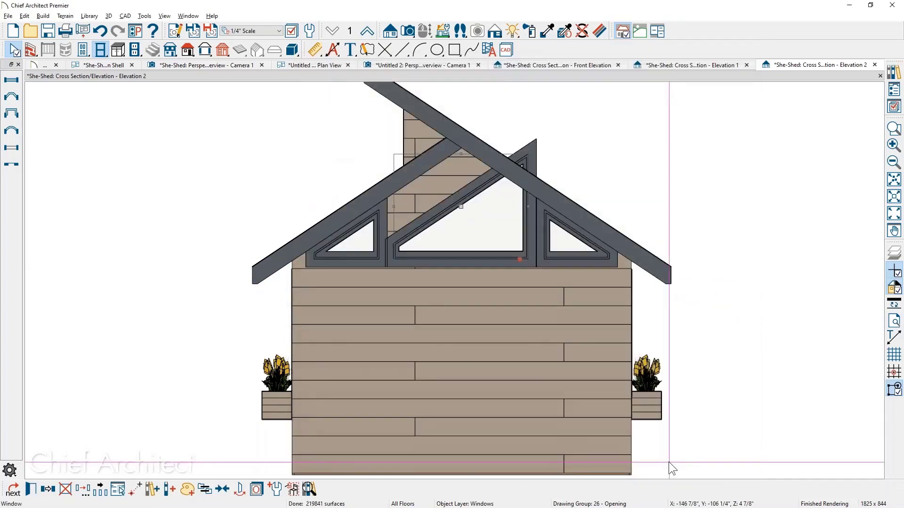
key("ctrl+z")
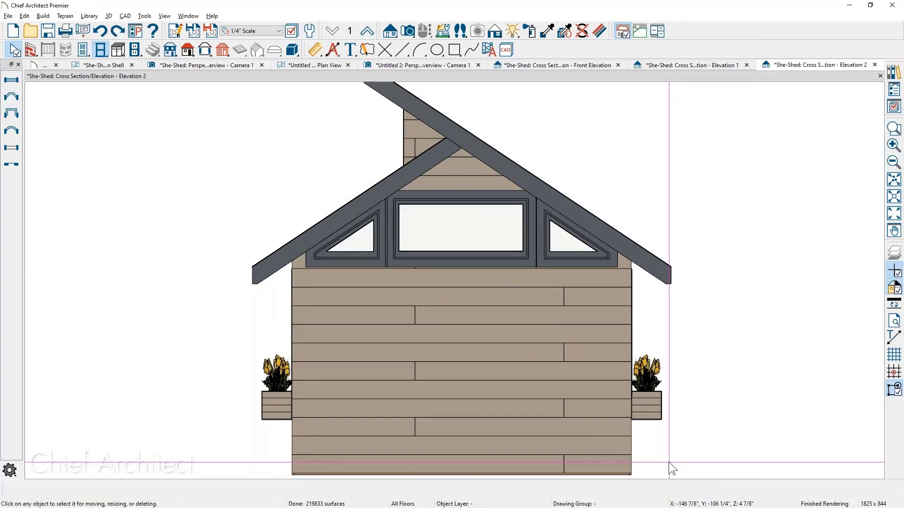
Open the help for the center window's Shape settings and read how top inside corners form a peaked window
double_click(506, 253)
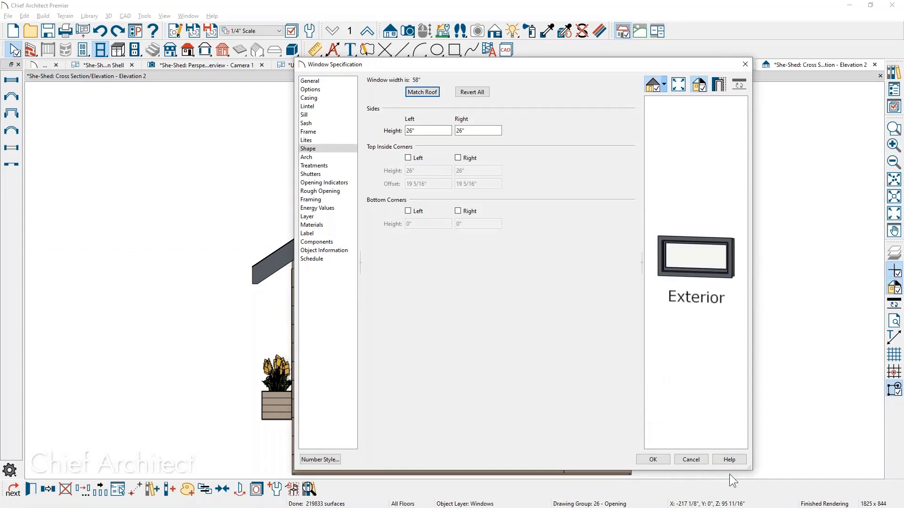
left_click(728, 459)
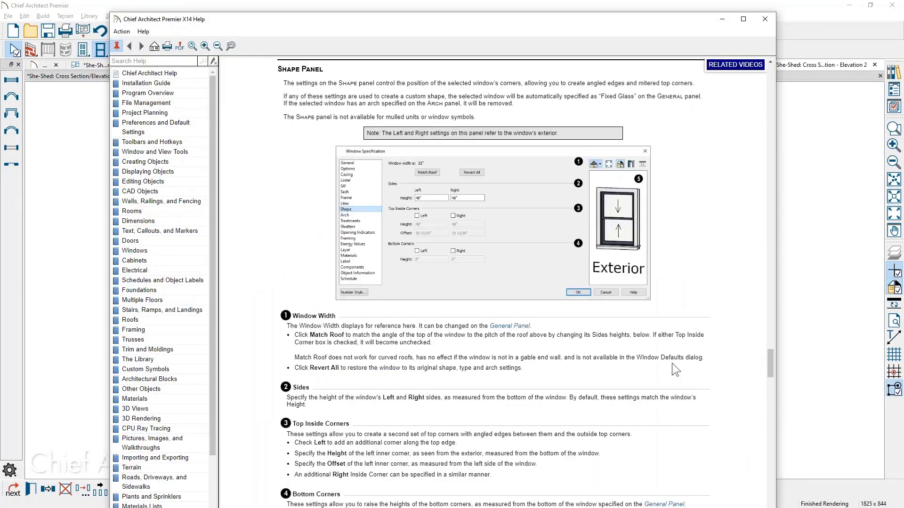
scroll(673, 347, "down", 1)
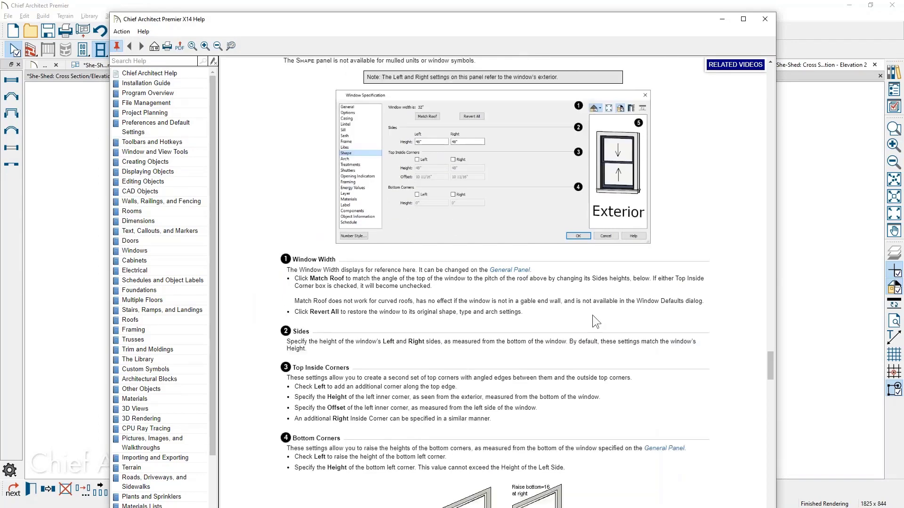
scroll(593, 312, "down", 10)
scroll(594, 308, "down", 7)
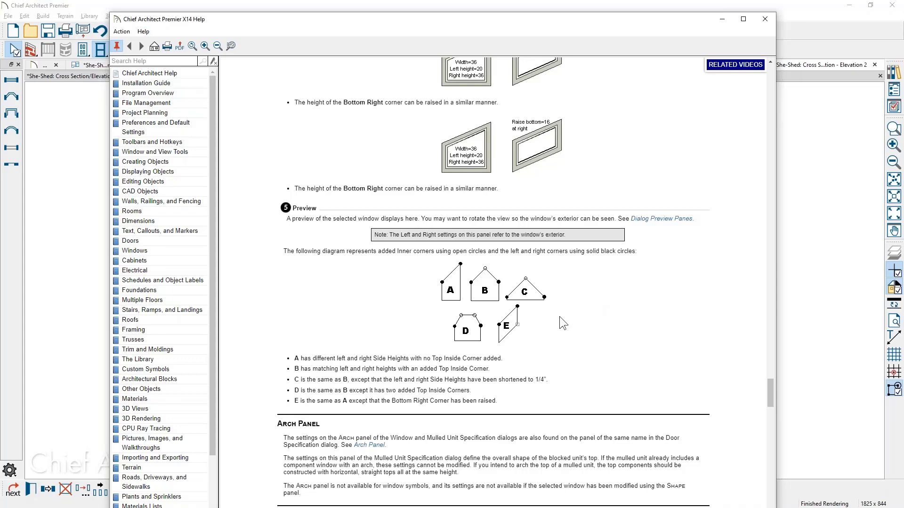
scroll(559, 317, "up", 2, "ctrl")
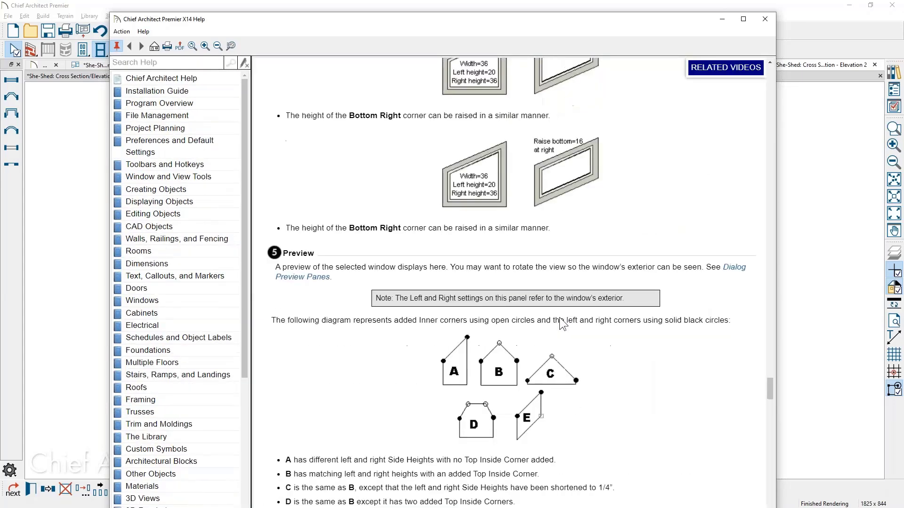
scroll(560, 320, "down", 1)
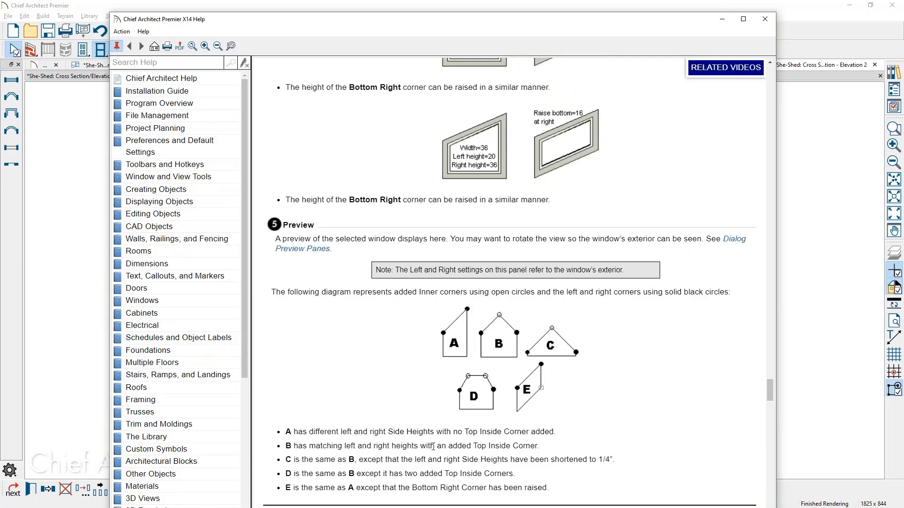
left_click_drag(537, 446, 448, 448)
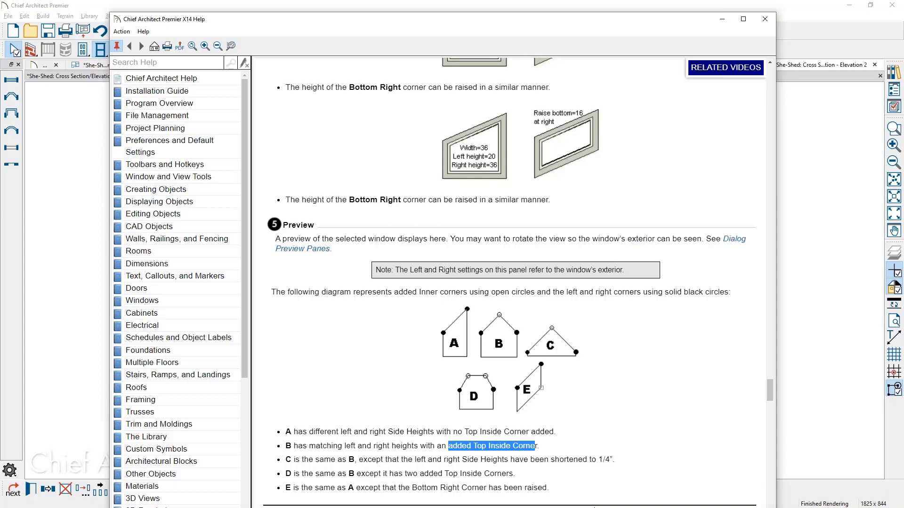
left_click_drag(606, 24, 613, 25)
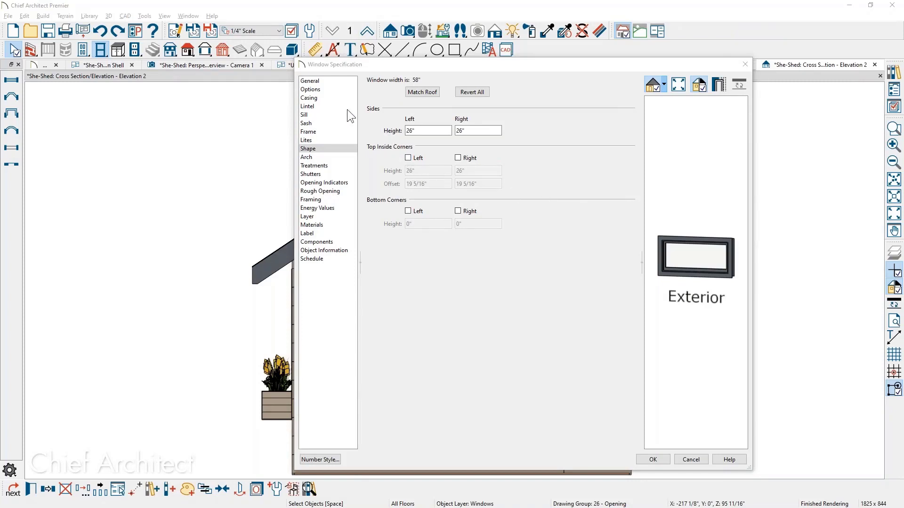
Check the center window's width and try adding a left top inside corner with a 29" offset
left_click(335, 81)
left_click_drag(475, 110, 453, 128)
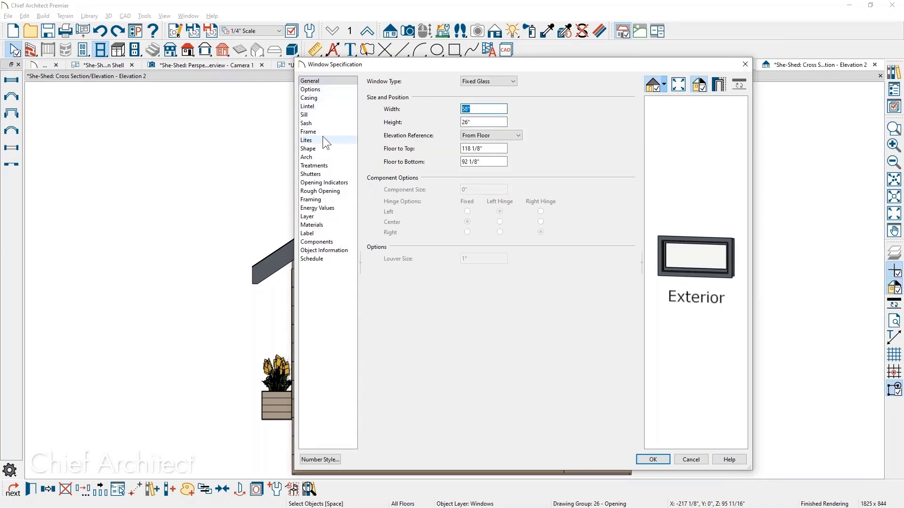
left_click(321, 149)
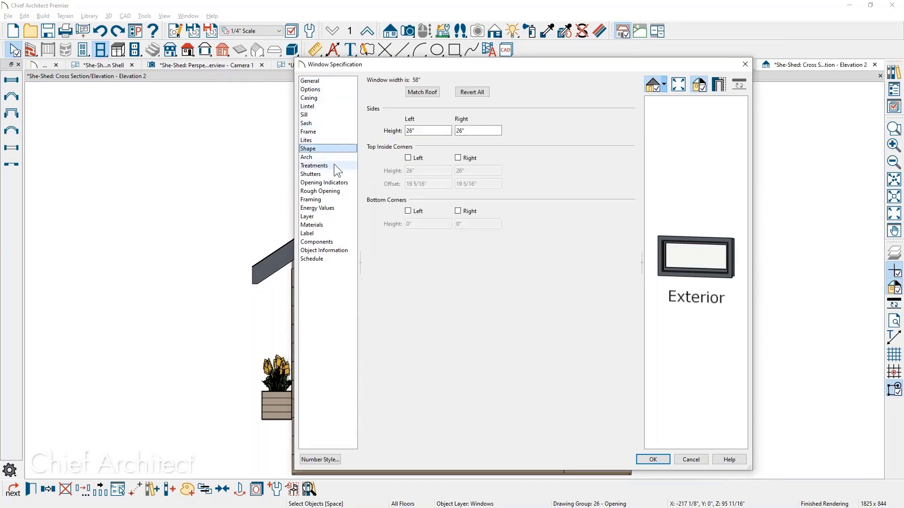
left_click(409, 158)
double_click(411, 170)
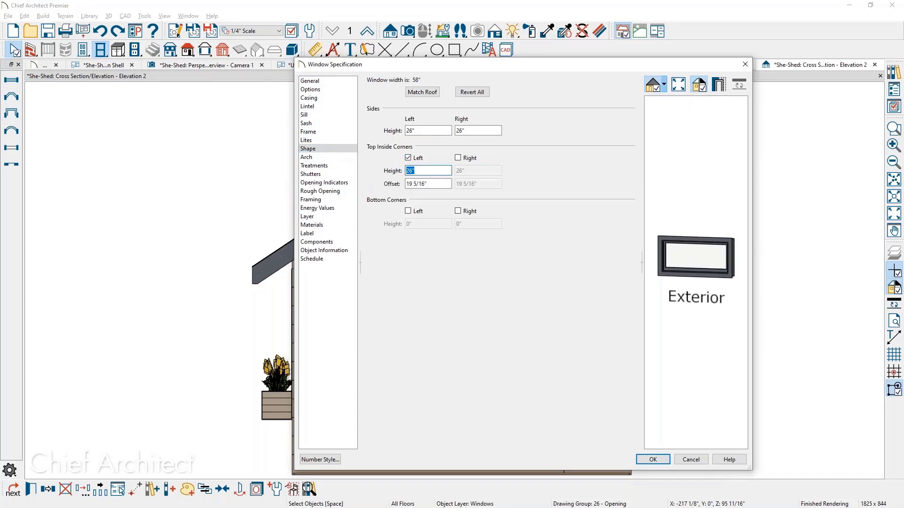
key("Tab")
type("2")
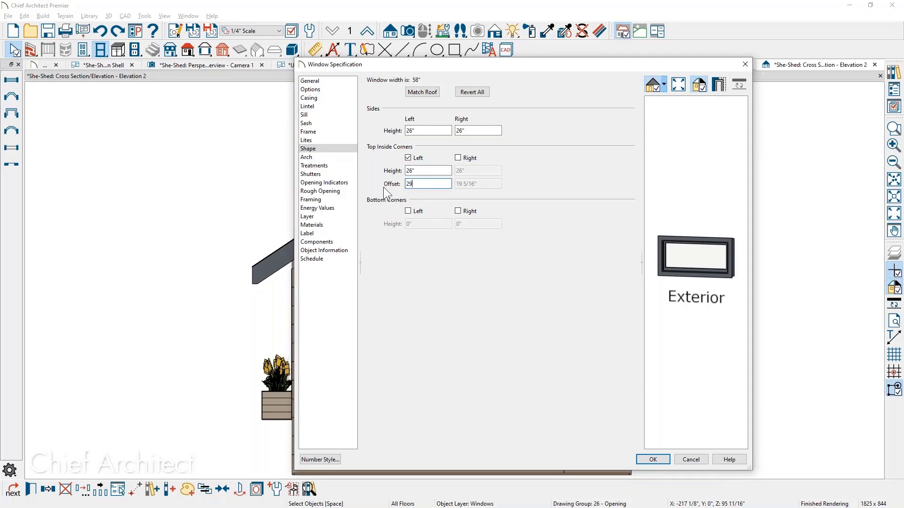
key("Tab")
left_click(420, 173)
left_click(428, 183)
type("12")
key("Tab")
key("shift+Tab")
type("/12")
key("Return")
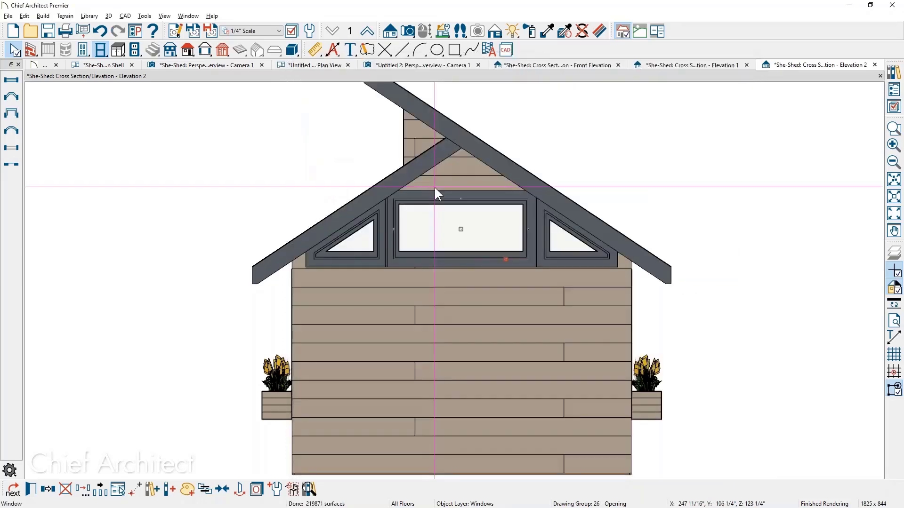
Add a left top inside corner in the center gable window's shape settings
double_click(461, 229)
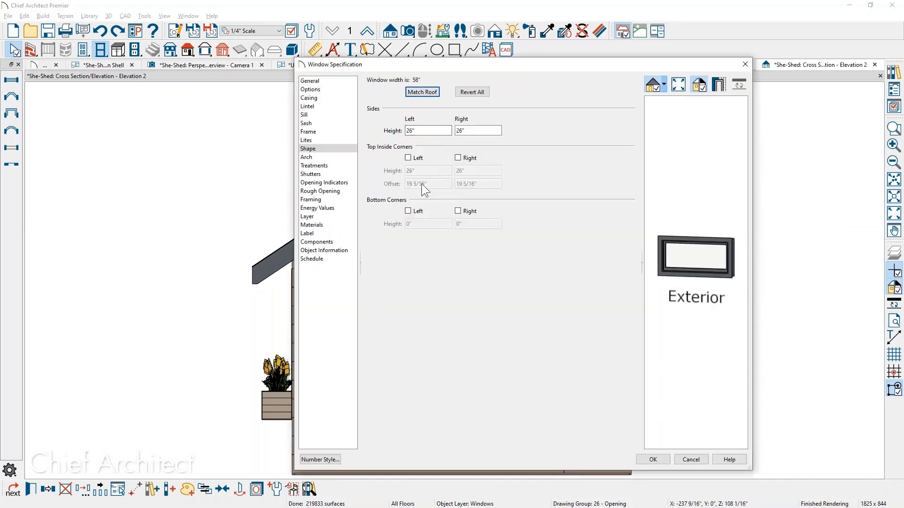
left_click(408, 158)
double_click(410, 170)
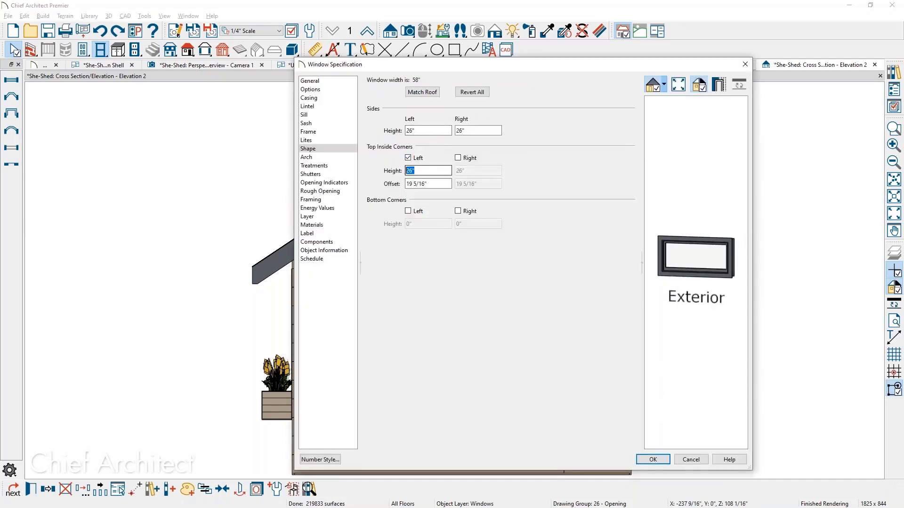
Try offsets of 2 7/16" and 19 1/2" for the left top inside corner
key("Tab")
type("2")
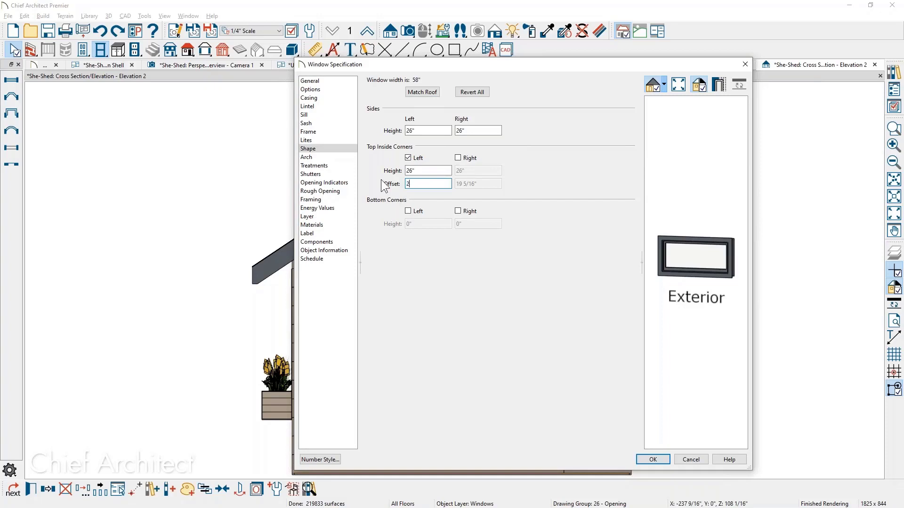
type("9")
key("BackSpace")
type("7/16")
key("Tab")
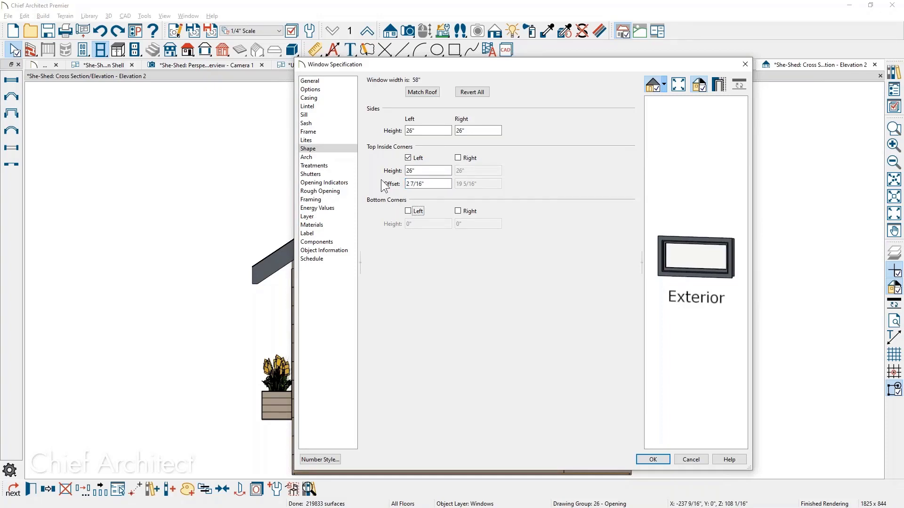
left_click(447, 186)
key("BackSpace")
type("\"")
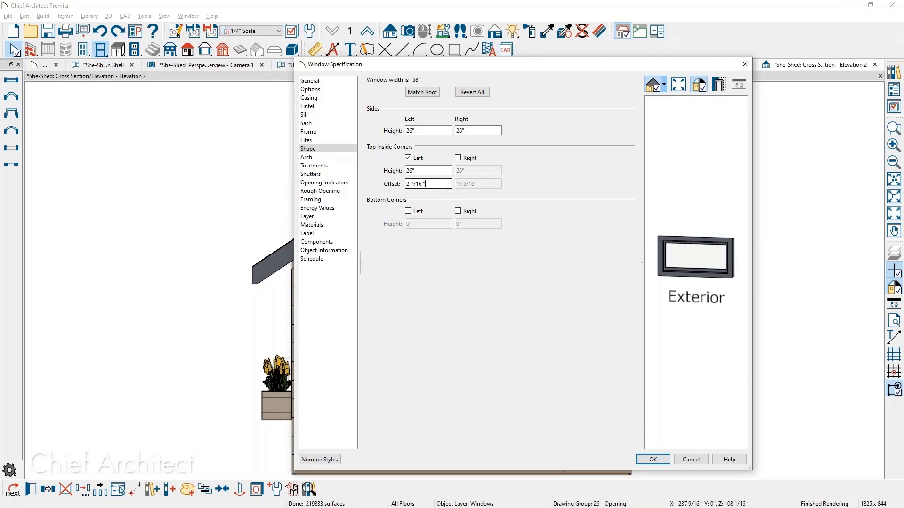
key("Tab")
Set the left top inside corner's offset to 29" and its height to 26 + 19.5 (45 1/2"), and apply the window specification
left_click(437, 184)
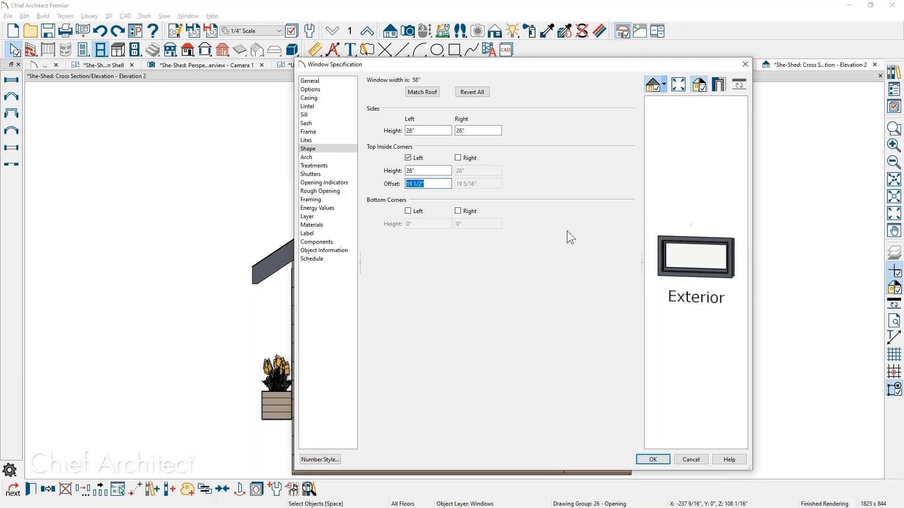
type("29")
left_click(416, 170)
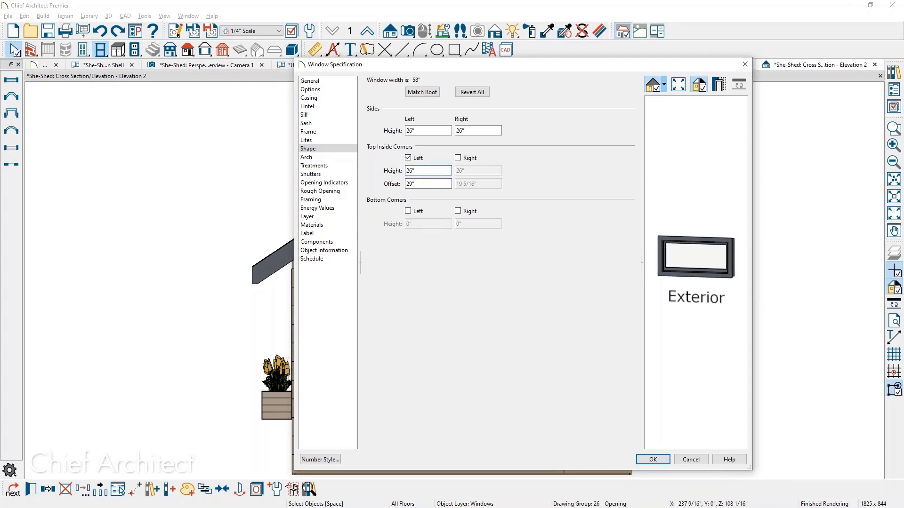
key("BackSpace")
type("+ 19.5")
key("Tab")
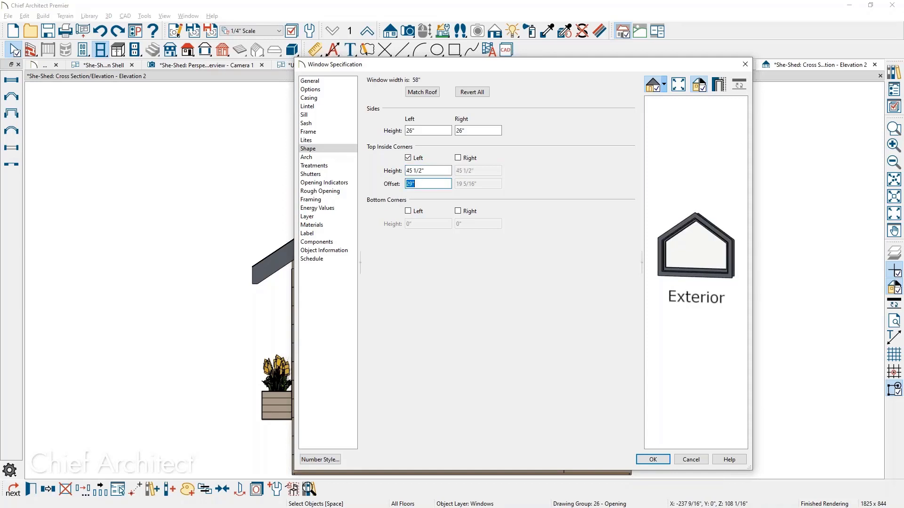
left_click(655, 460)
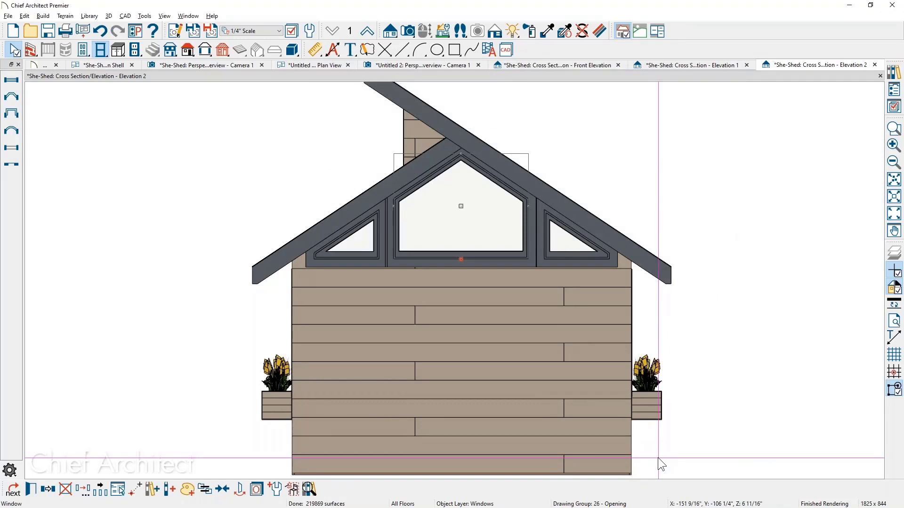
Review the window shape diagrams in the help, return to the rear elevation and deselect the center window
left_click_drag(903, 47, 528, 46)
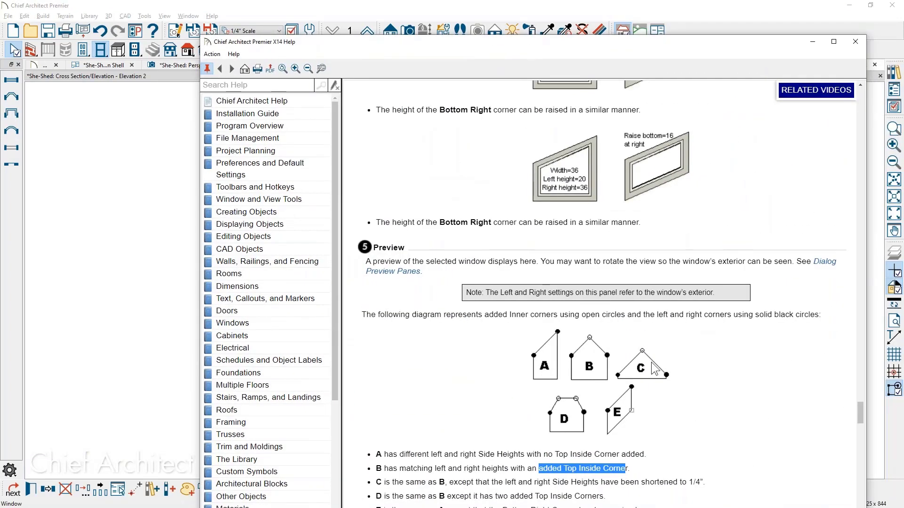
scroll(637, 363, "down", 1)
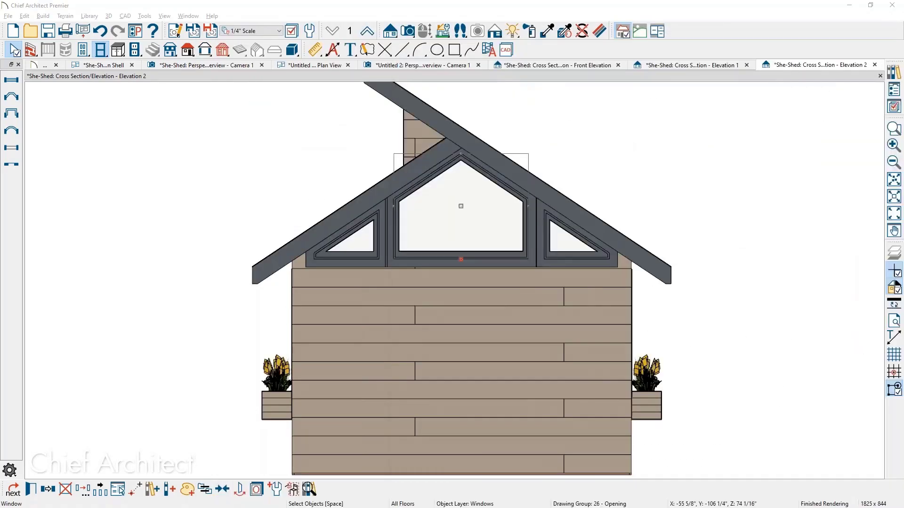
left_click(573, 3)
key("Escape")
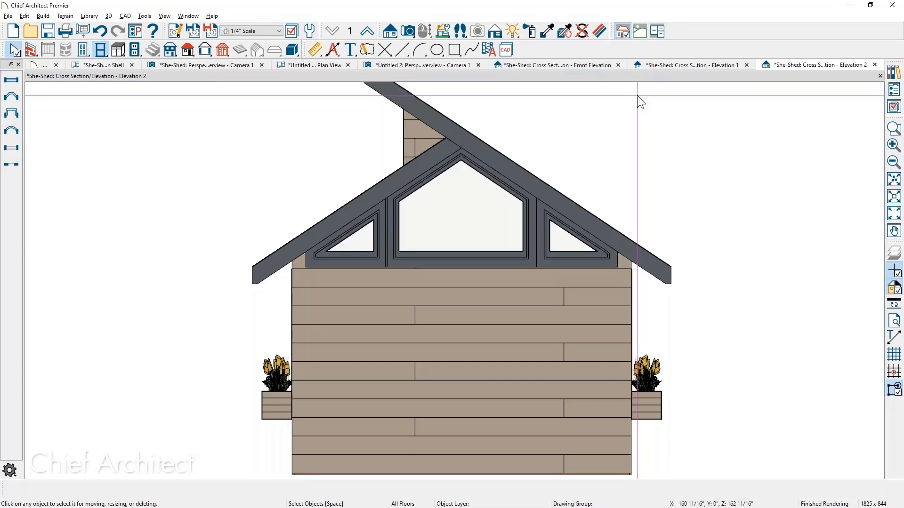
Switch to the ~She-Shed-Layout.jpg image and review the front elevation and the drawings below it
key("alt+Tab")
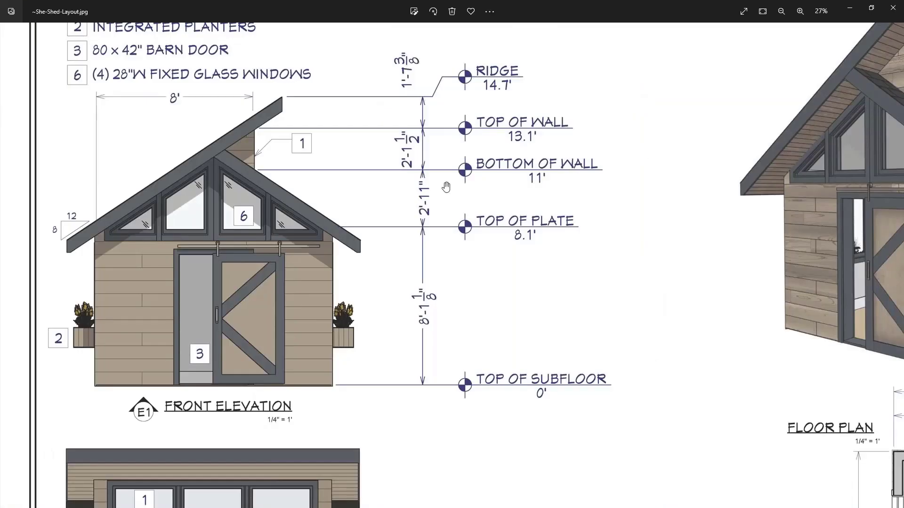
scroll(406, 192, "down", 3)
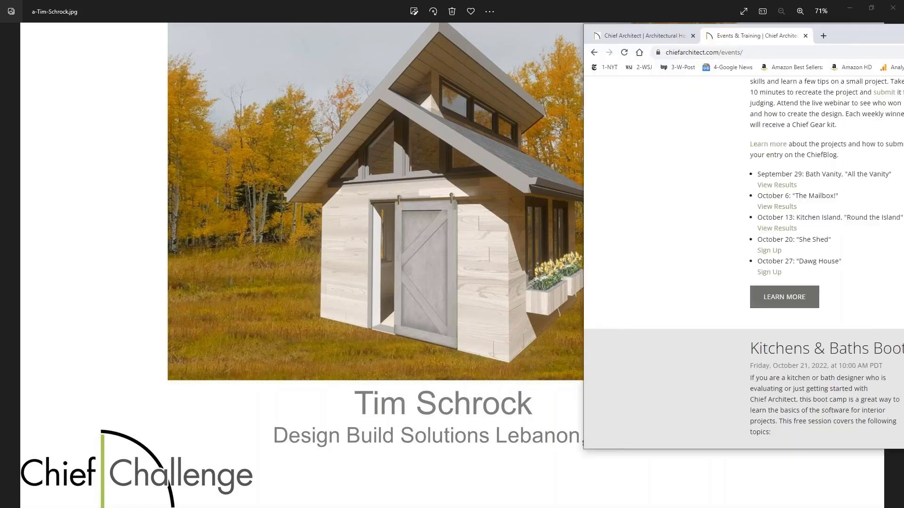
Bring the Chief Architect events page fully into view, open the Chief Challenge details and look through the blog page
left_click_drag(903, 34, 510, 33)
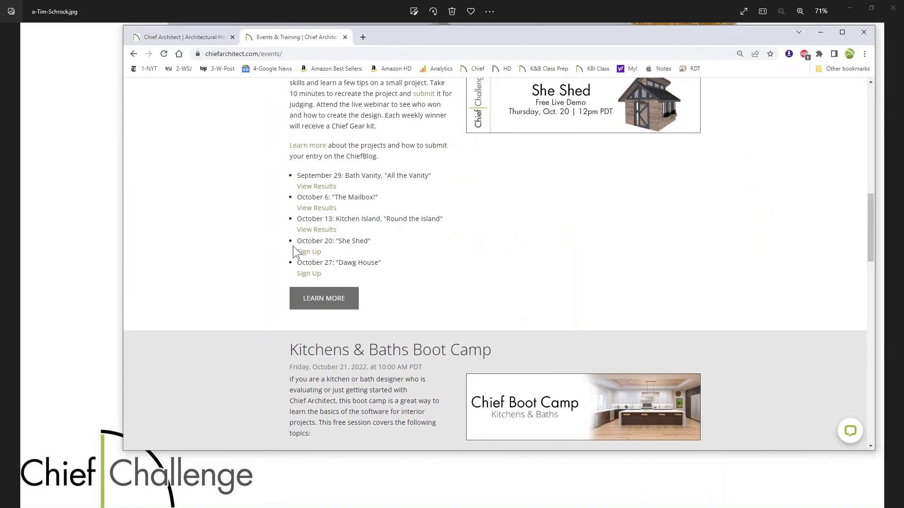
left_click(323, 305)
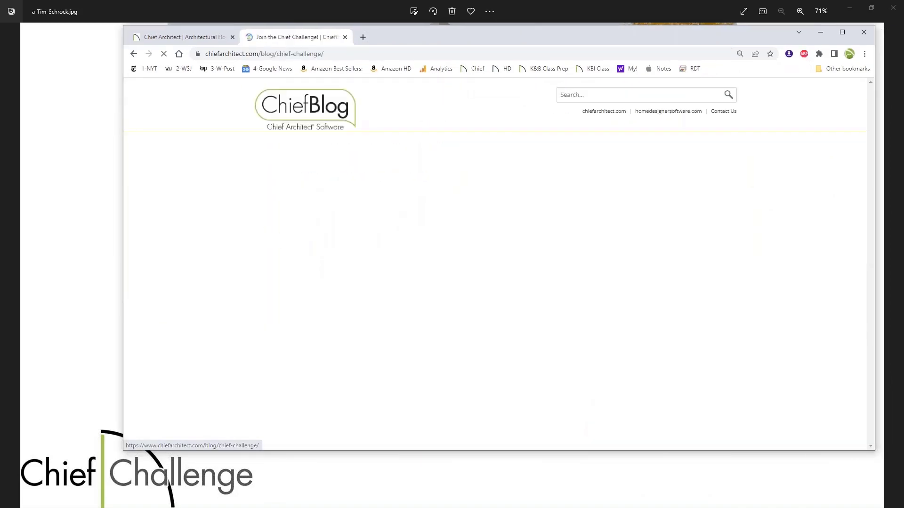
scroll(240, 263, "down", 10)
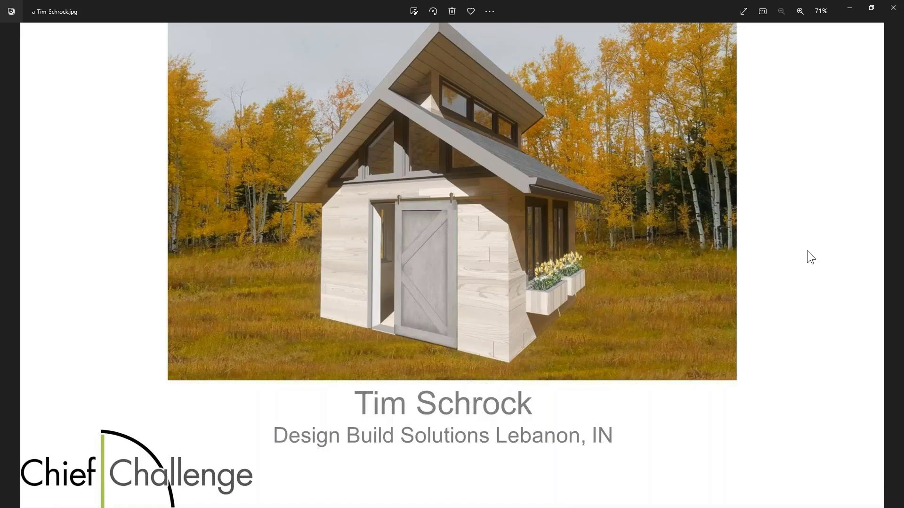
Show the announcement slides in the image viewer one after another, from Slide1.JPG through Slide4.JPG
key("Right")
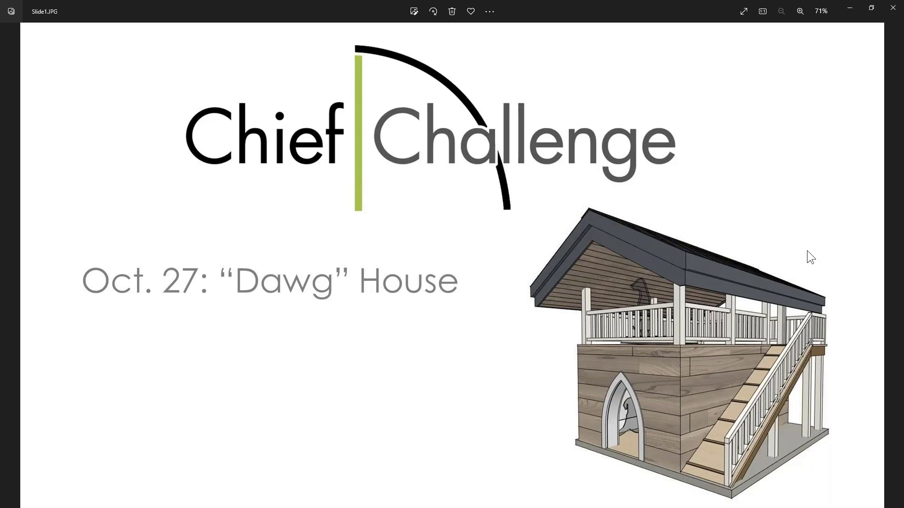
key("Right")
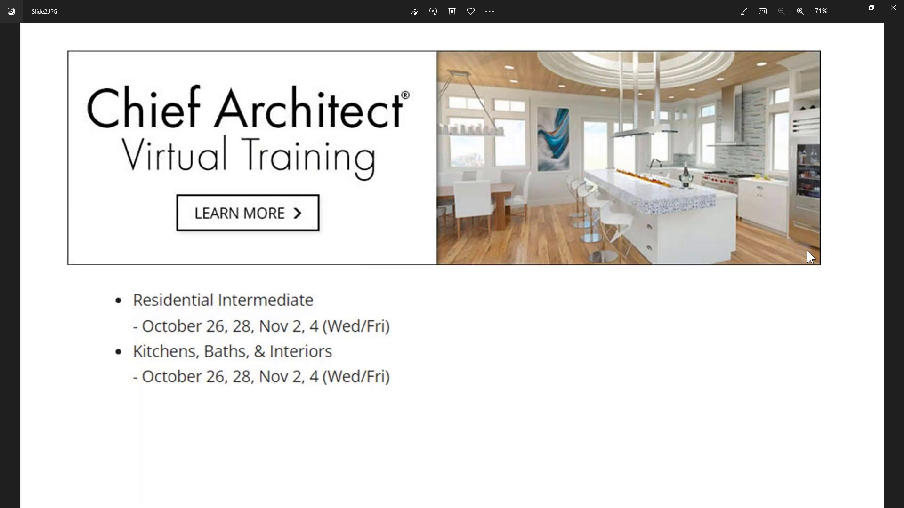
key("Right")
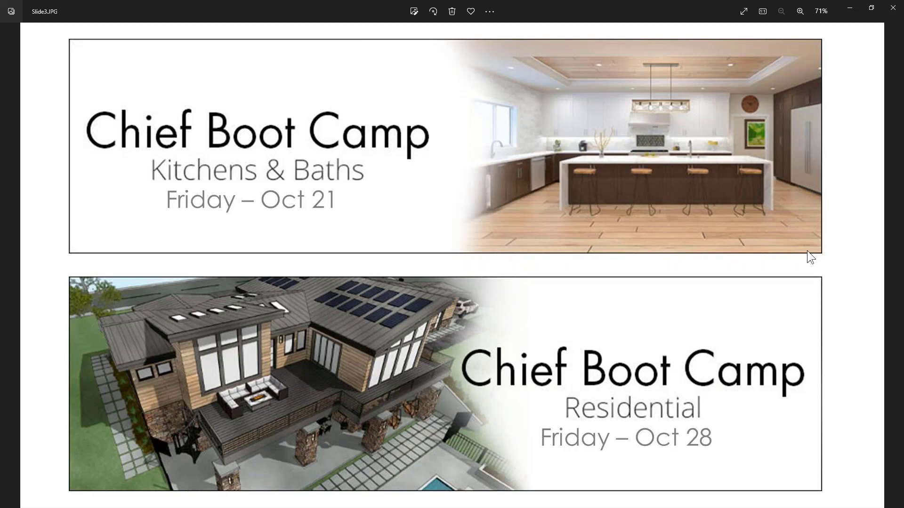
key("Right")
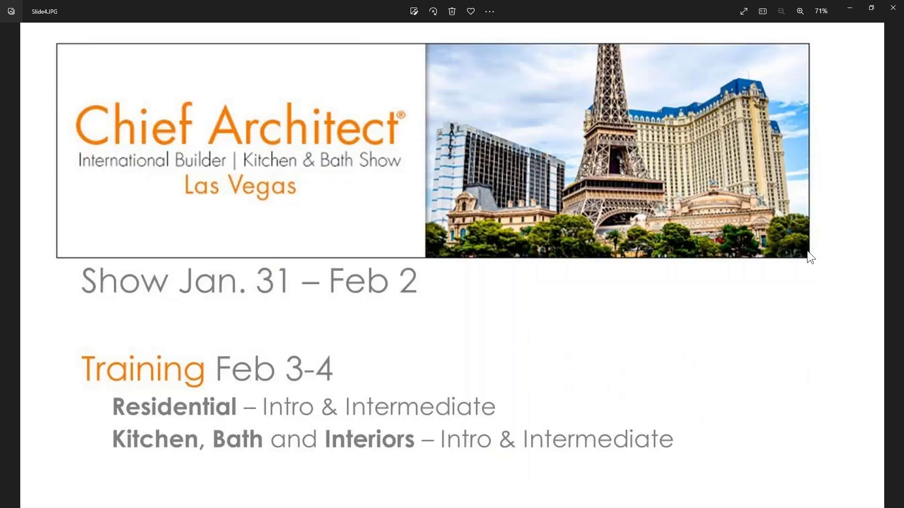